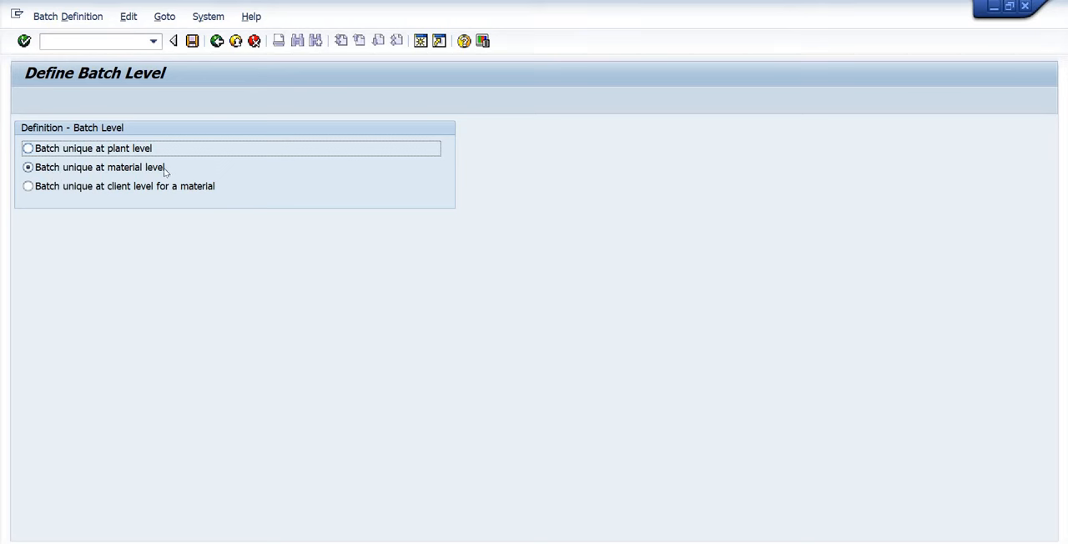
Return from the batch level definition and check whether batch status management is active.
left_click(217, 41)
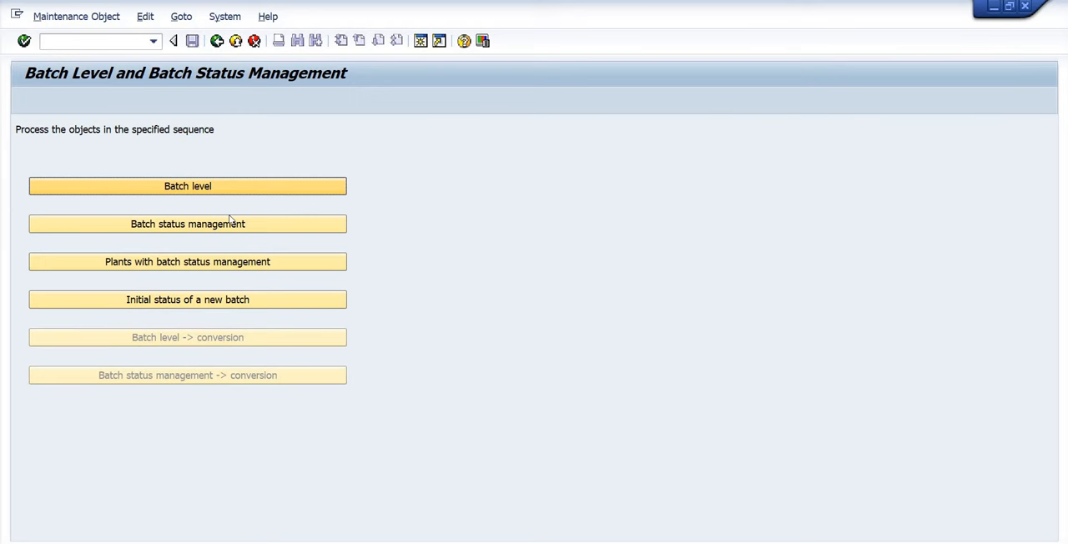
left_click(172, 227)
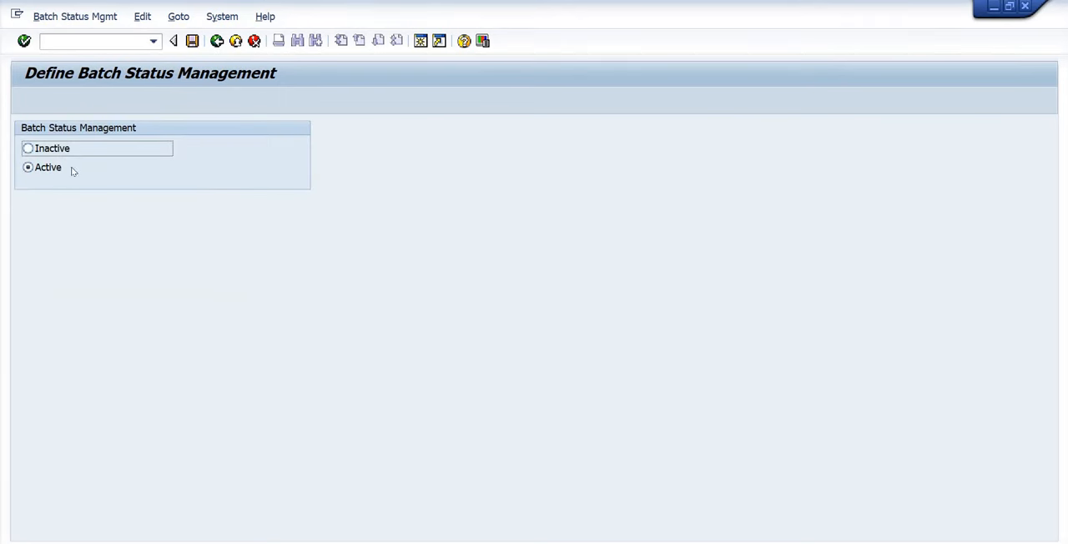
left_click(216, 41)
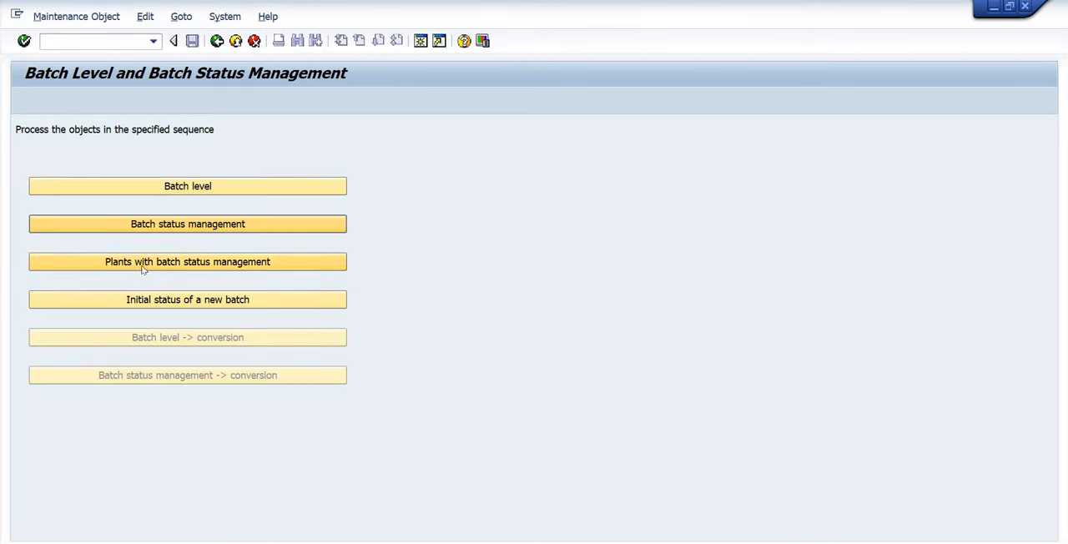
Display the plants with batch status management and position the list at plant P001.
left_click(201, 265)
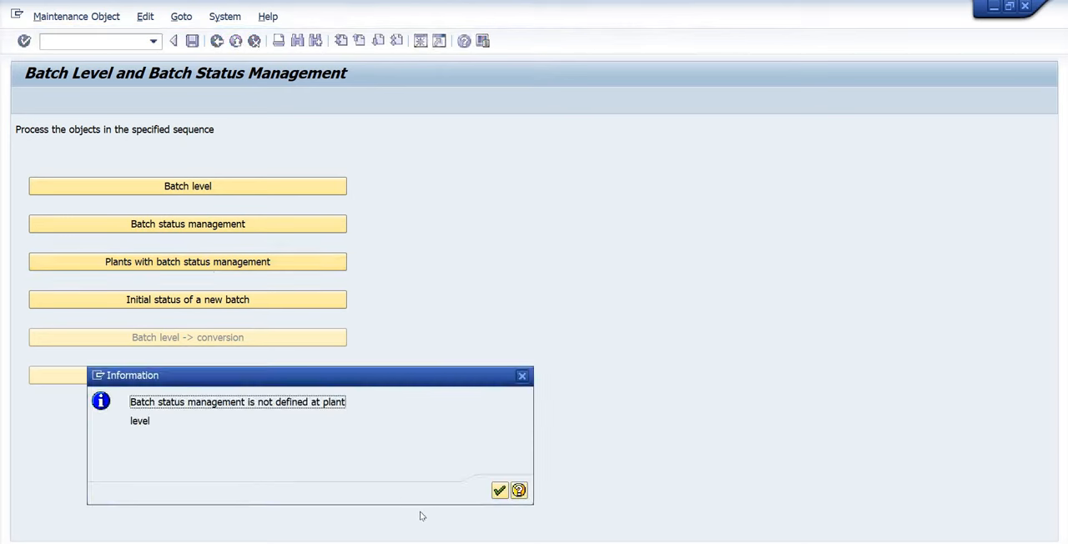
left_click(498, 491)
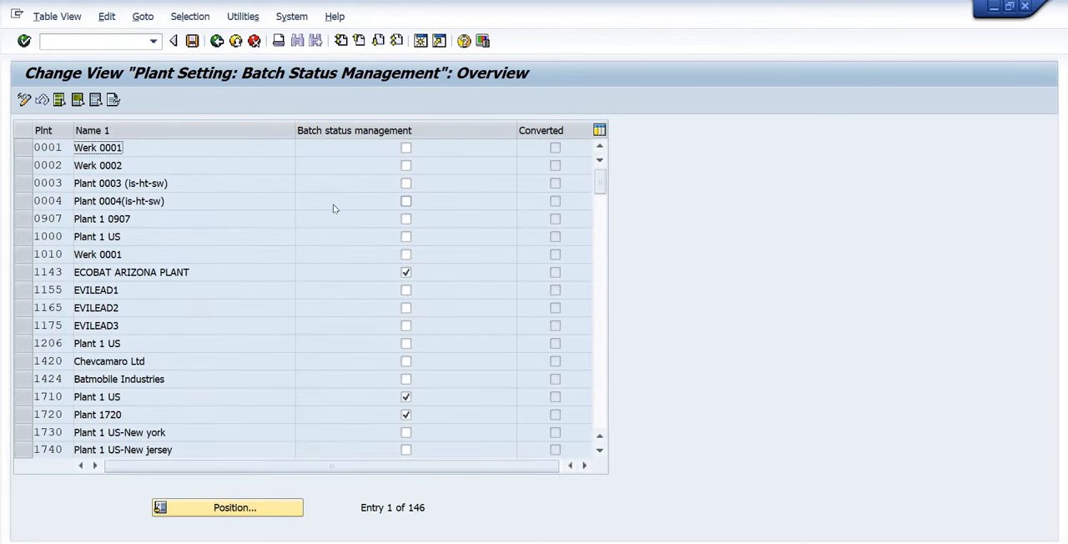
left_click(260, 506)
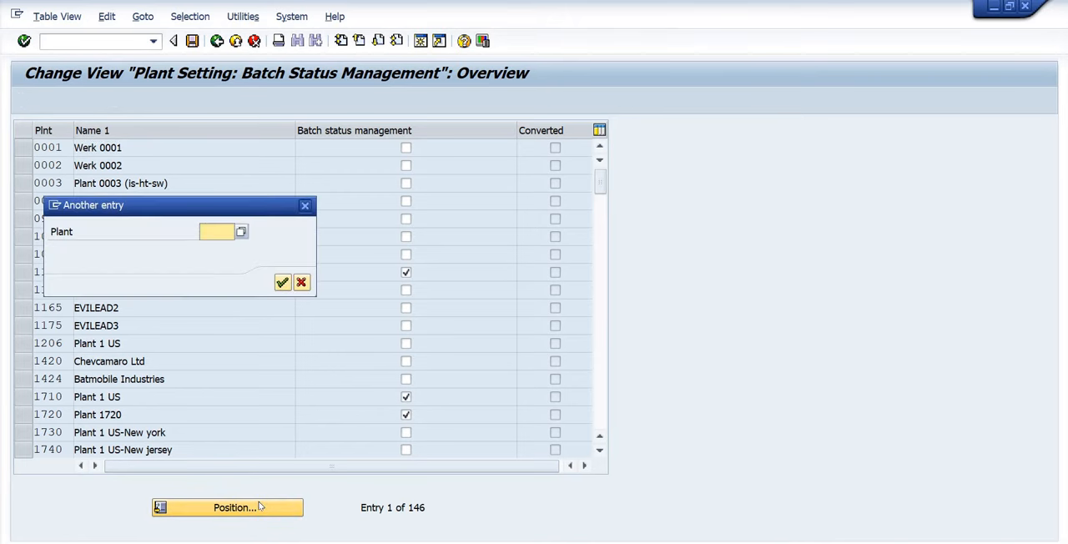
type("pl")
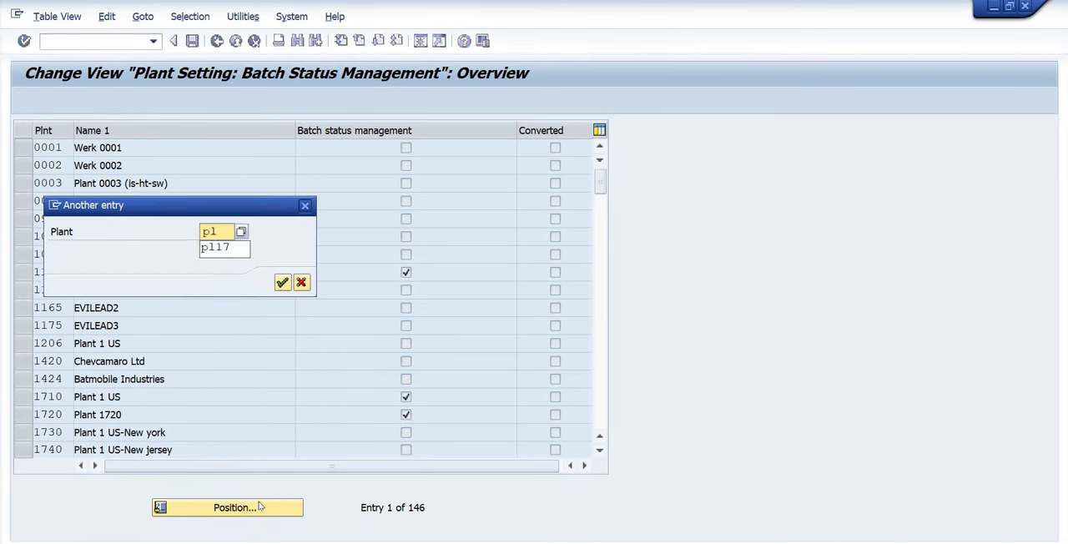
key("BackSpace")
type("001")
key("Return")
key("Return")
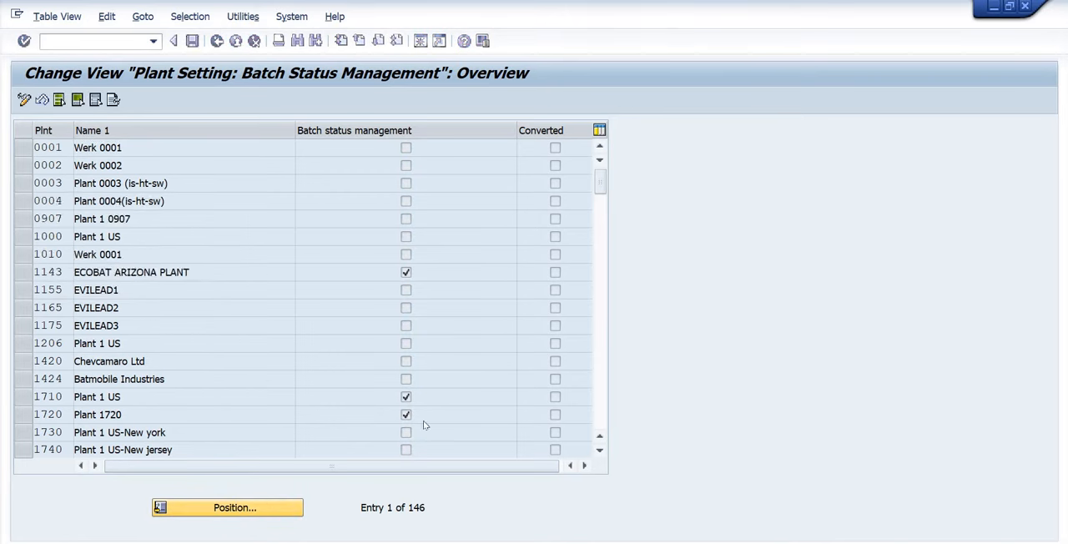
Read the field help for plant P001's batch status management indicator and return to the batch level and status overview.
left_click(406, 148)
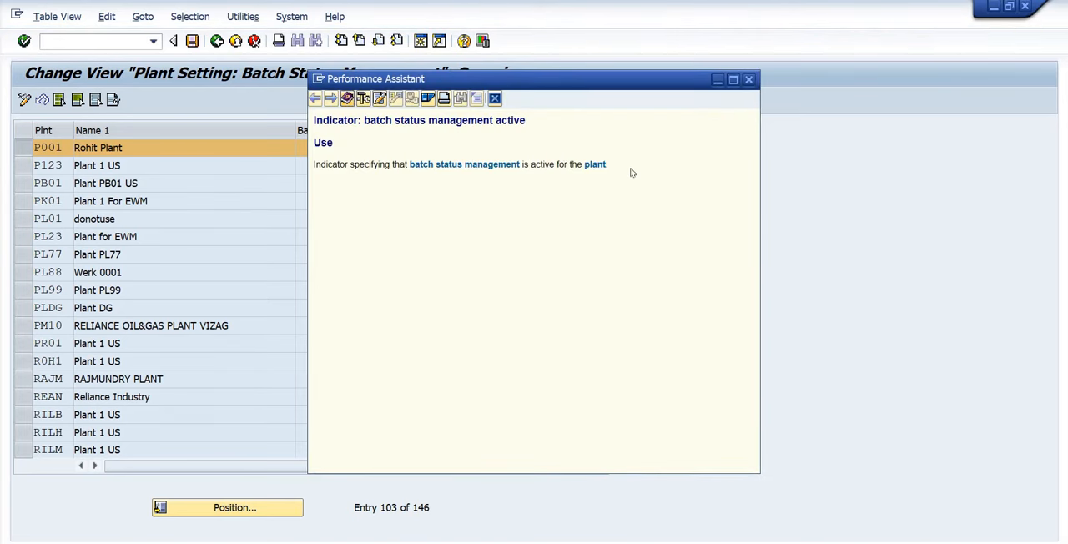
left_click_drag(631, 173, 318, 169)
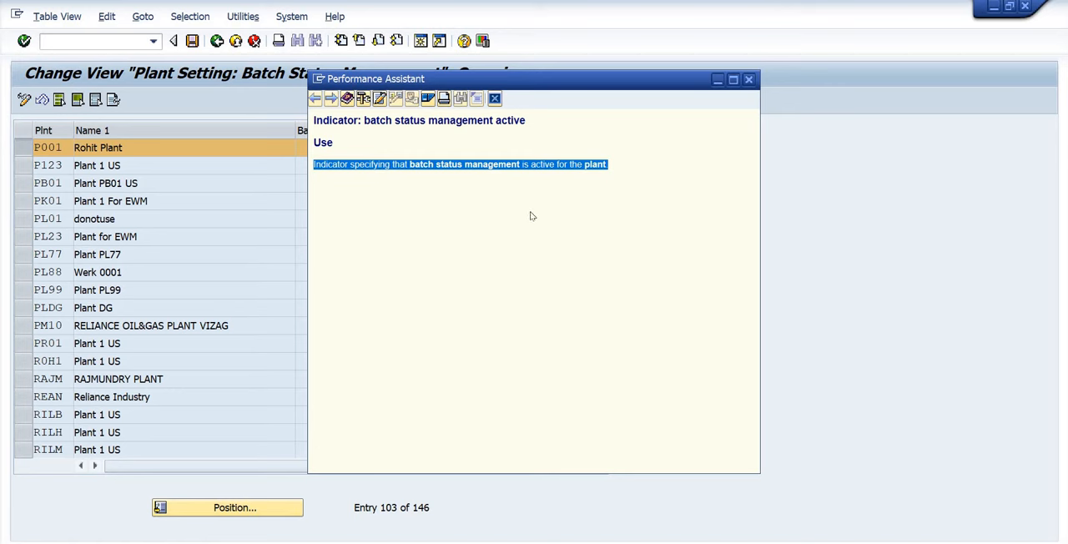
left_click(151, 153)
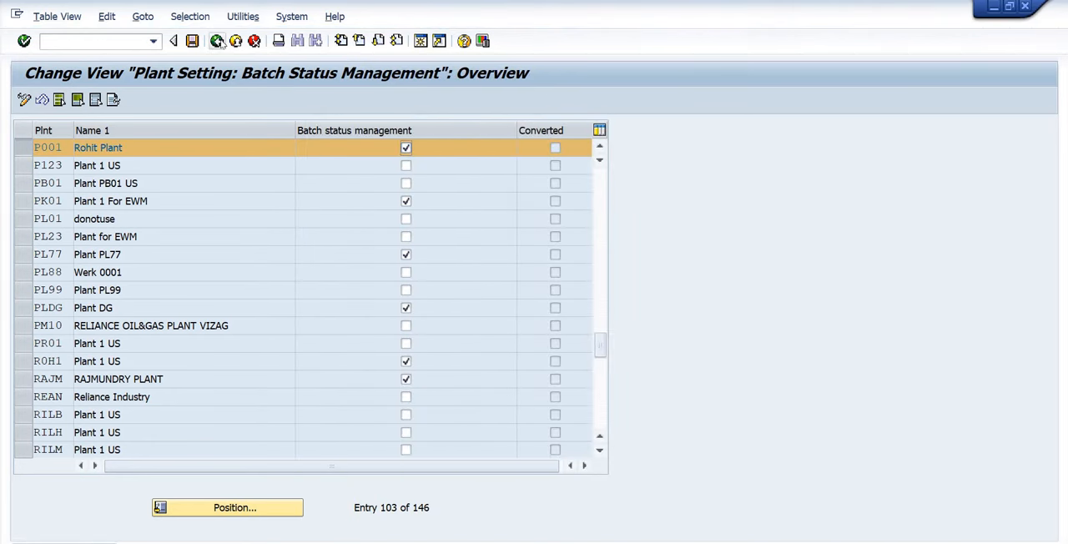
key("F3")
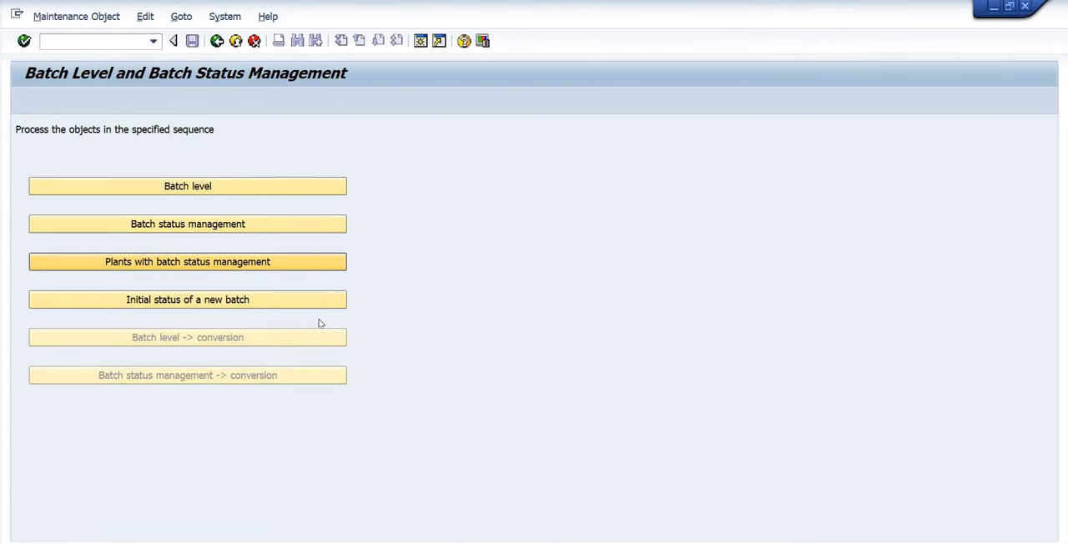
Display the initial status of a new batch by material type and position the list at FERT.
left_click(200, 301)
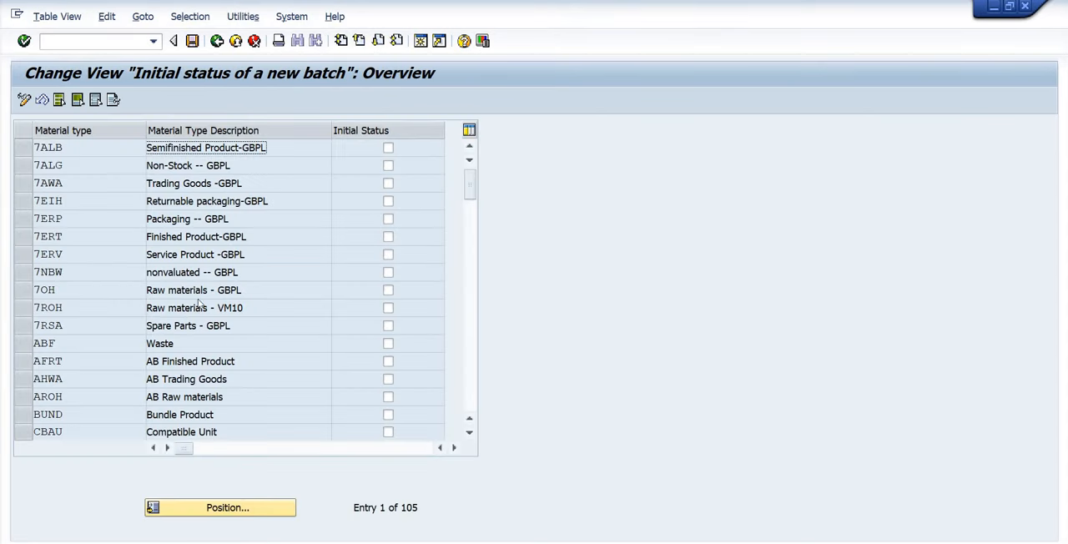
left_click(233, 511)
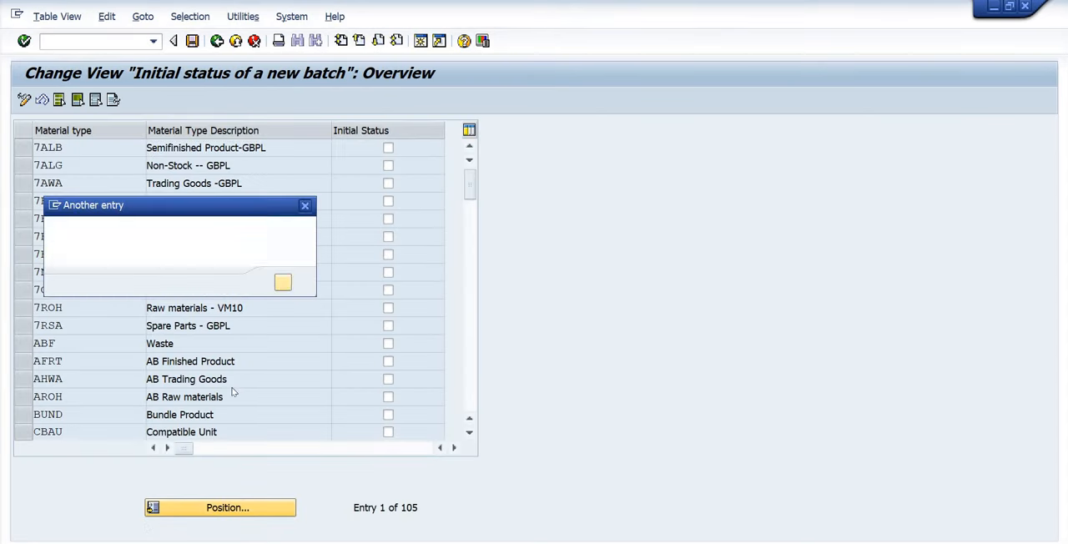
type("fert")
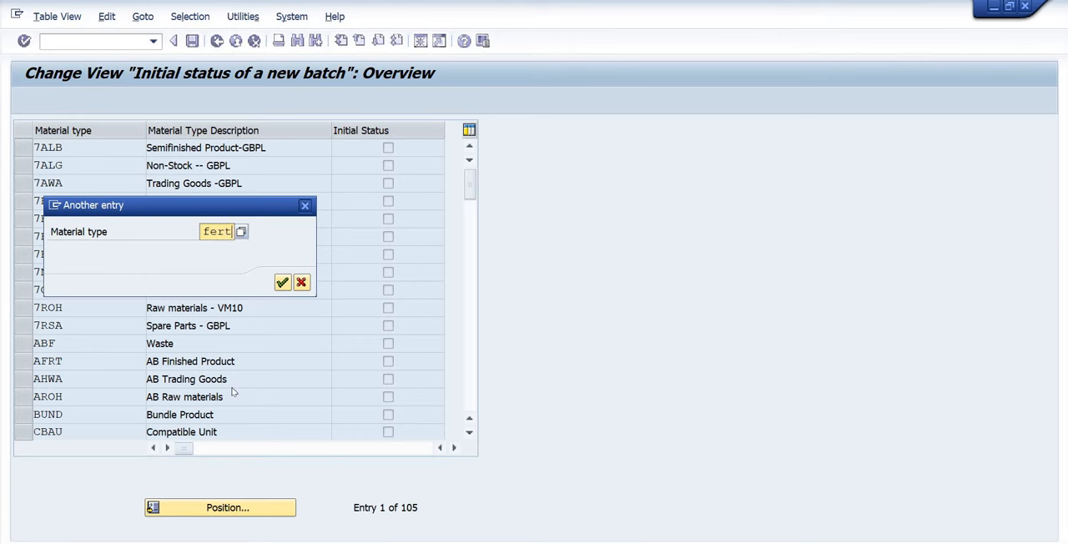
key("Return")
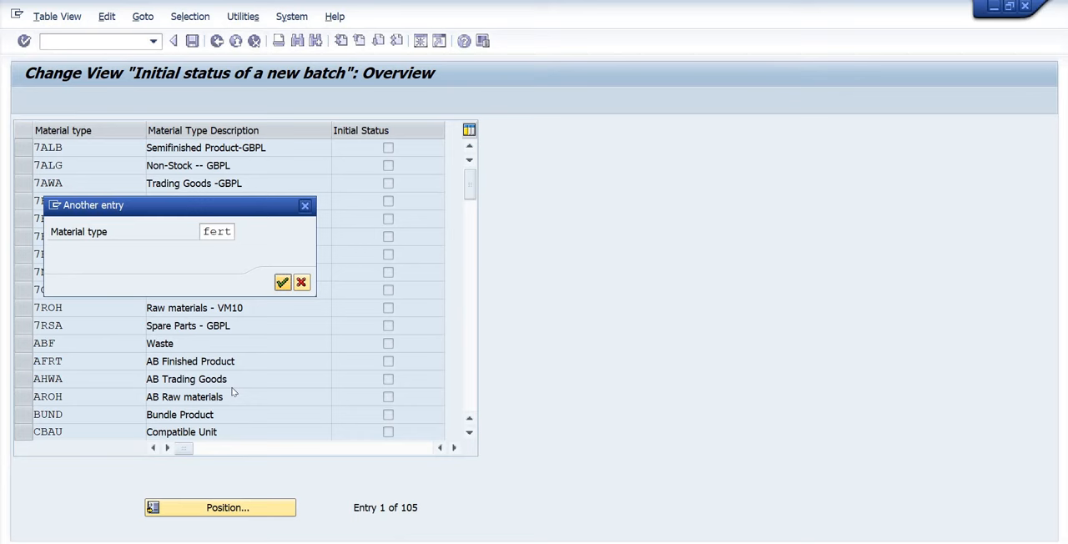
left_click(75, 150)
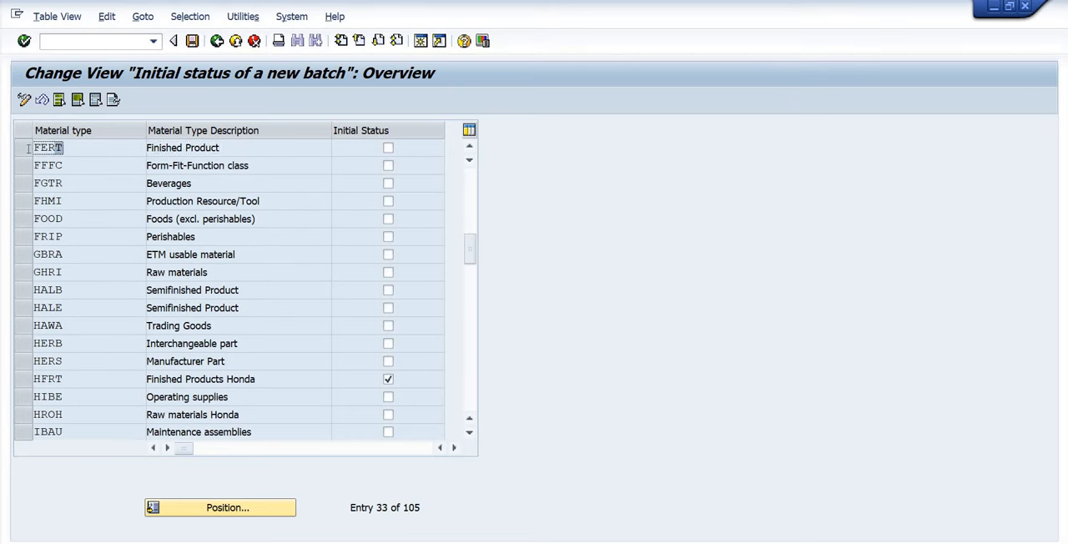
Read the field help for the Initial Status indicator of material type FERT and leave the initial status table.
left_click(387, 149)
left_click(388, 149)
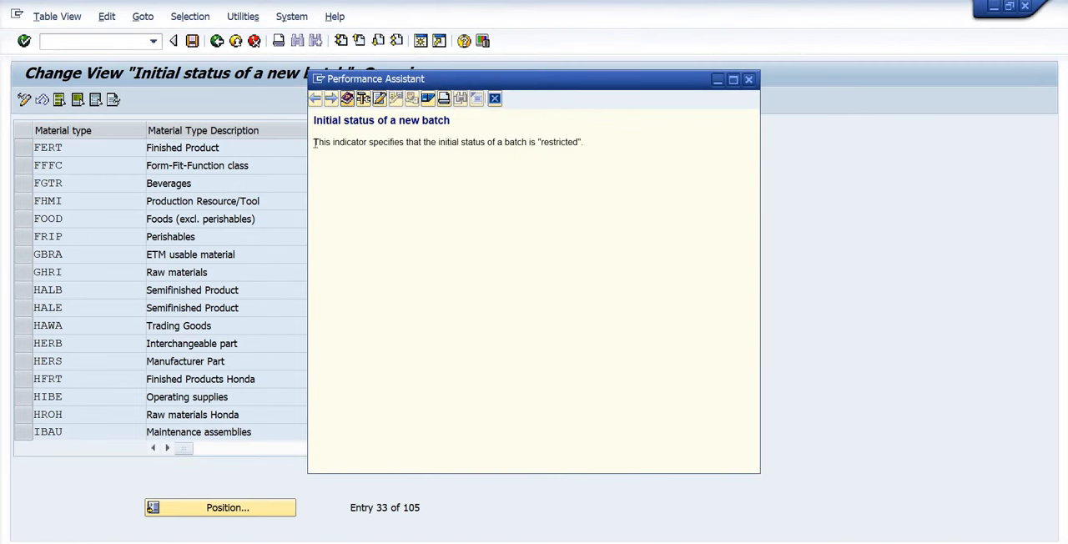
mouse_move(315, 143)
left_mouse_down()
mouse_move(609, 150)
mouse_move(312, 123)
left_mouse_up()
left_click(492, 143)
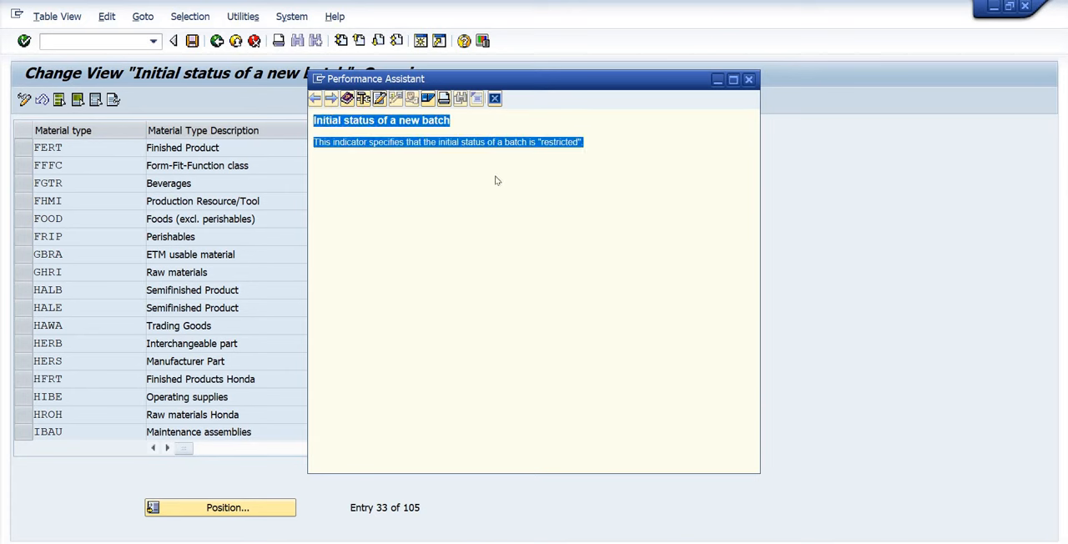
left_click(747, 79)
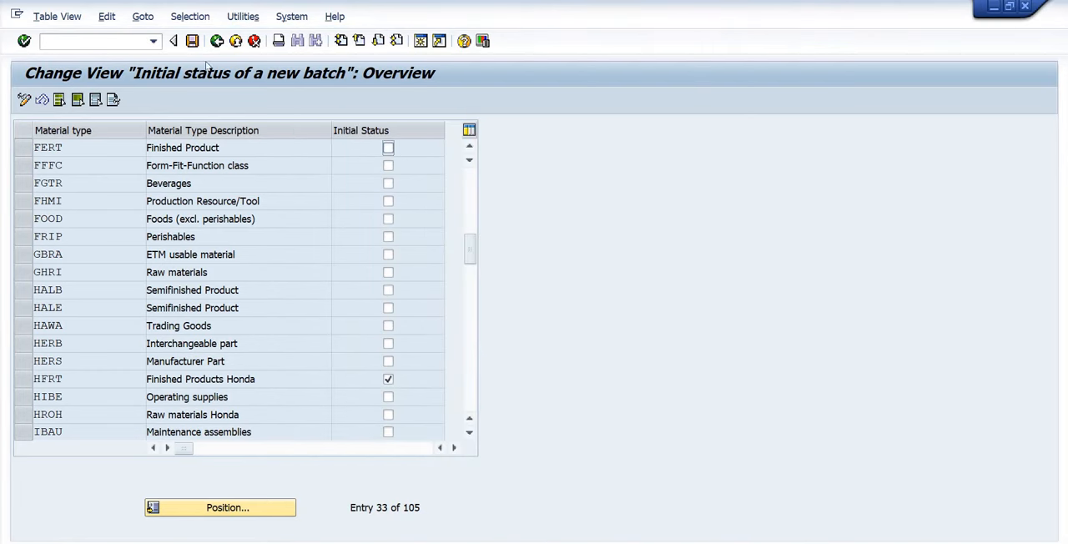
left_click(215, 42)
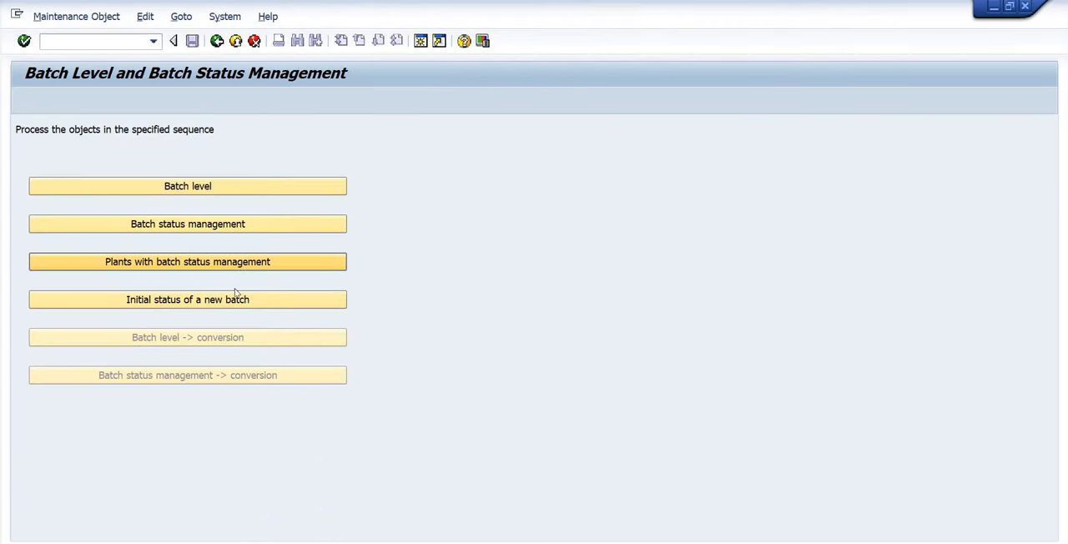
Review Specify Batch Management Default by Plant in the IMG with the Not Batch Managed column widened, then return to the IMG.
left_click(218, 42)
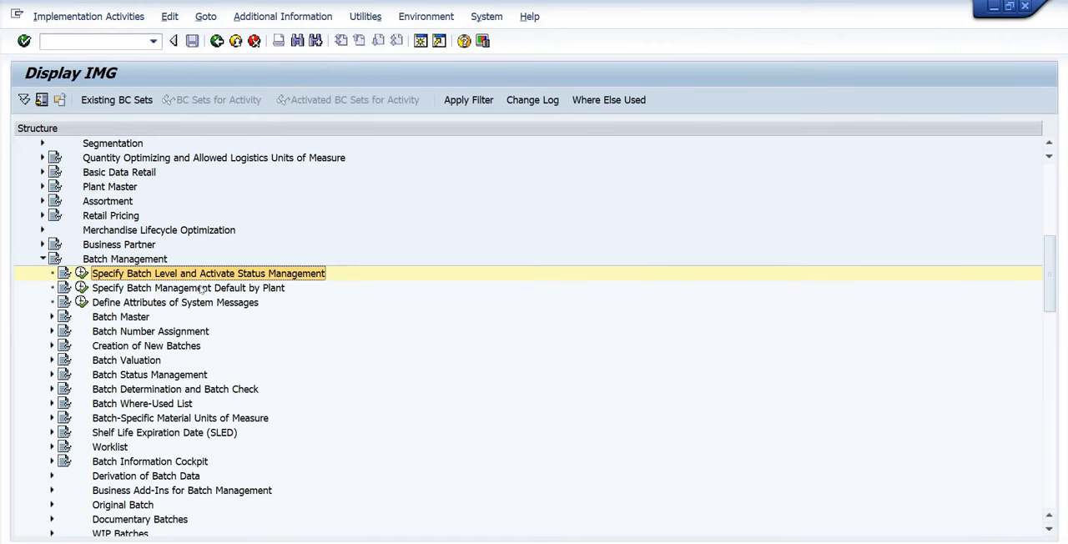
left_click(240, 288)
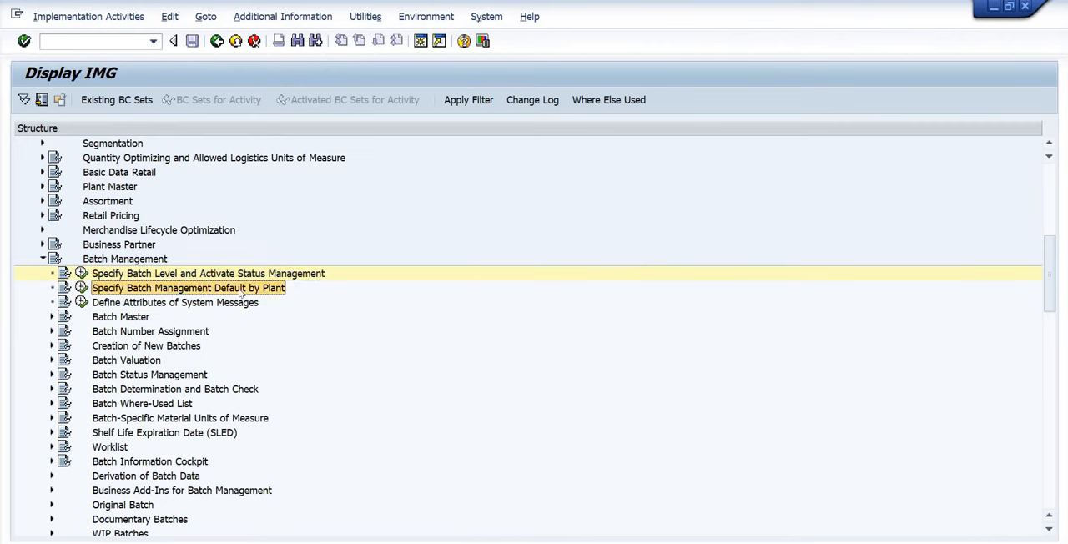
left_click(81, 288)
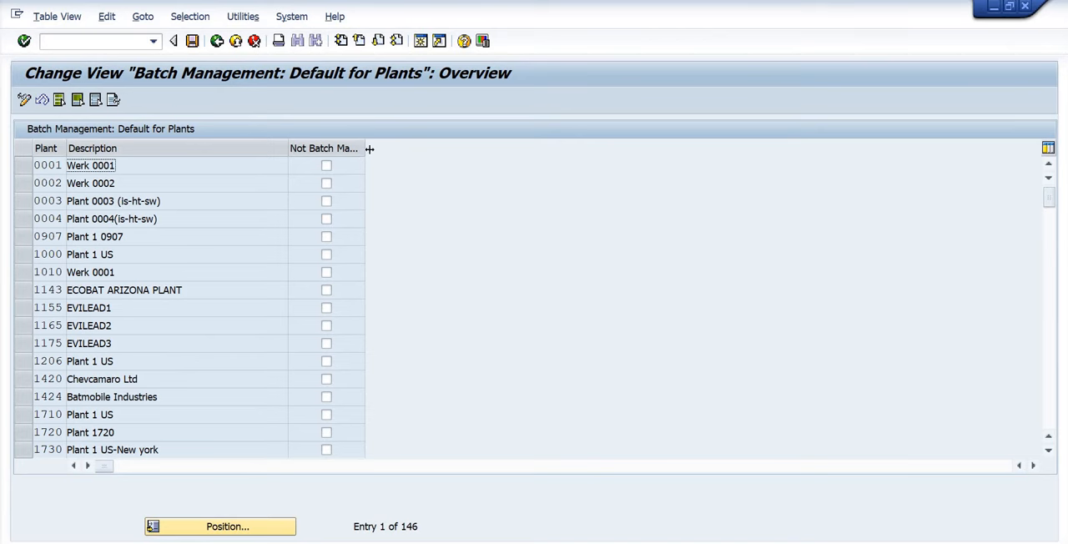
left_click_drag(368, 148, 502, 154)
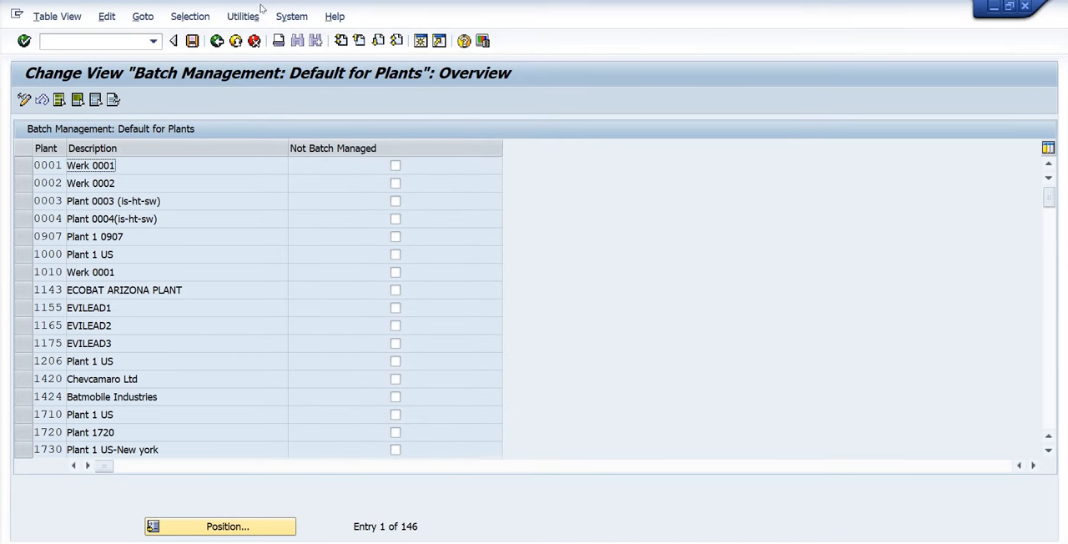
left_click(216, 40)
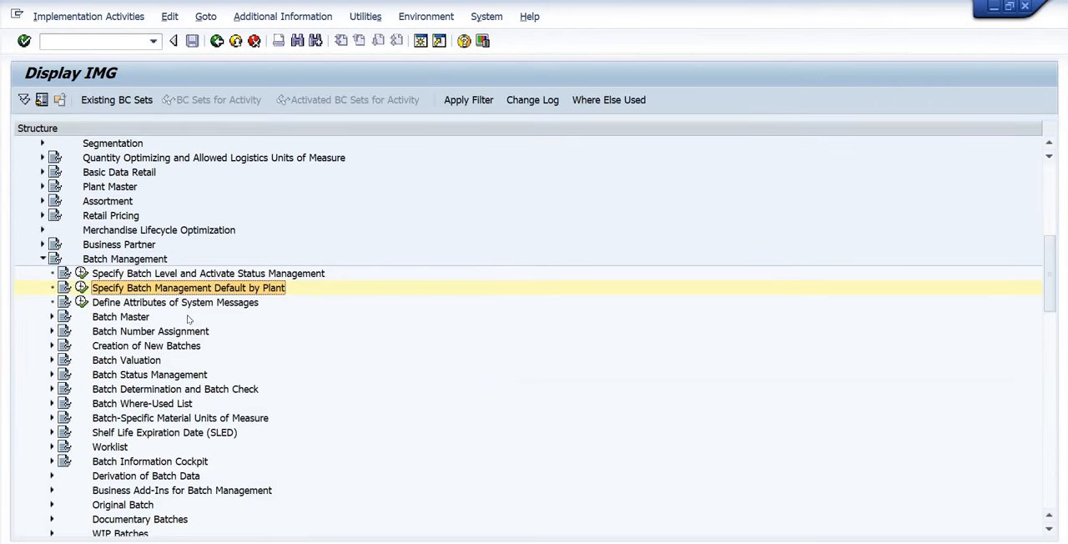
Expand the Batch Master and Batch Number Assignment nodes under Batch Management in the IMG structure.
left_click(130, 305)
left_click(106, 317)
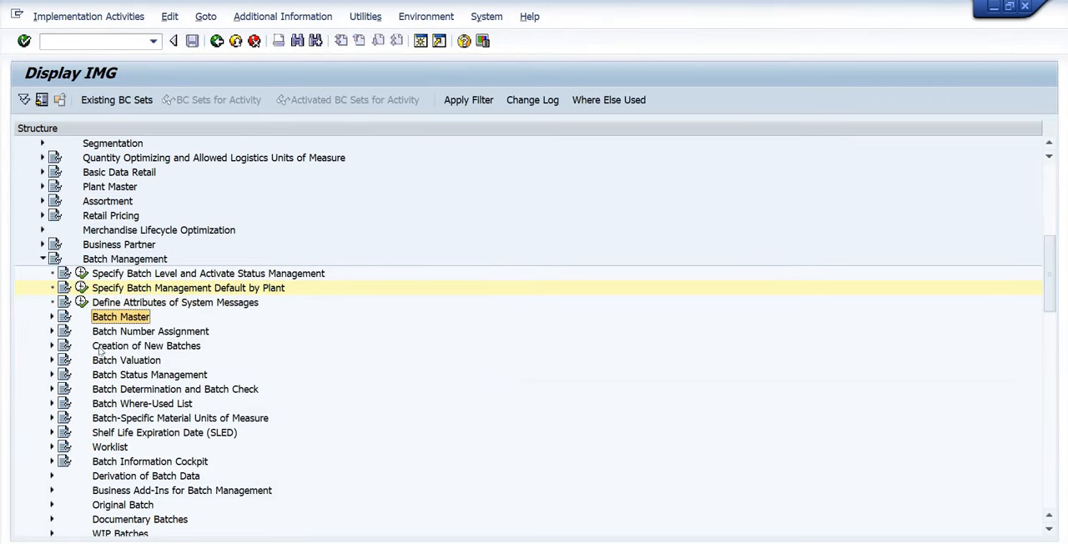
left_click(51, 317)
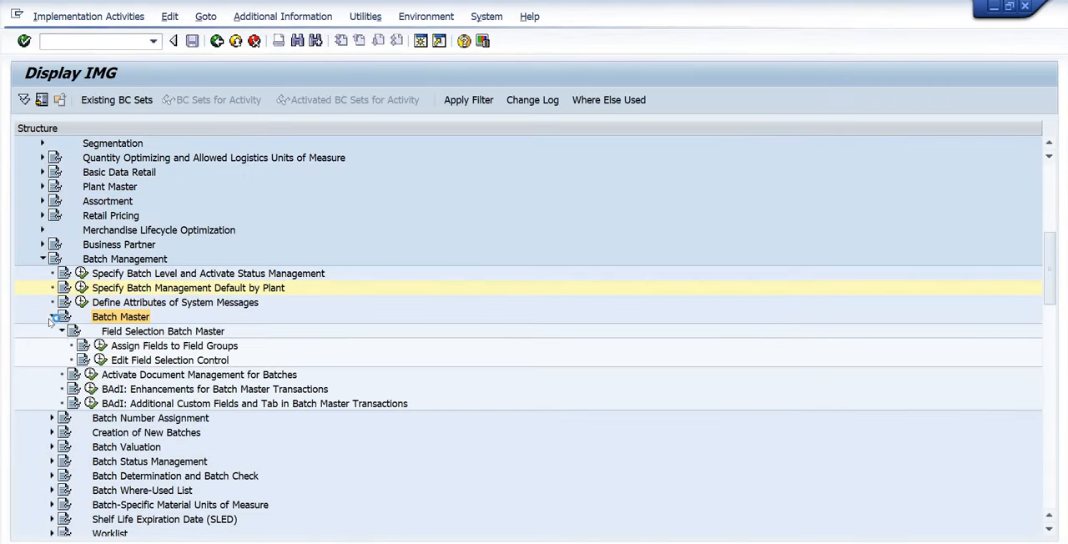
left_click(128, 419)
left_click(51, 417)
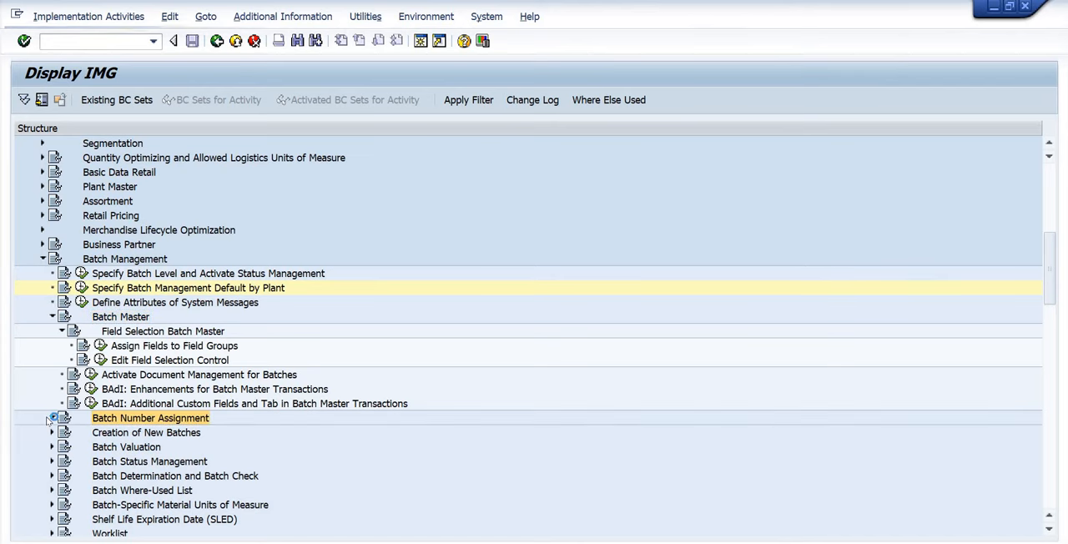
Open the Internal Batch Number Assignment for Assigned Goods Receipt activity under Activate Internal Batch Number Assignment.
left_click(181, 433)
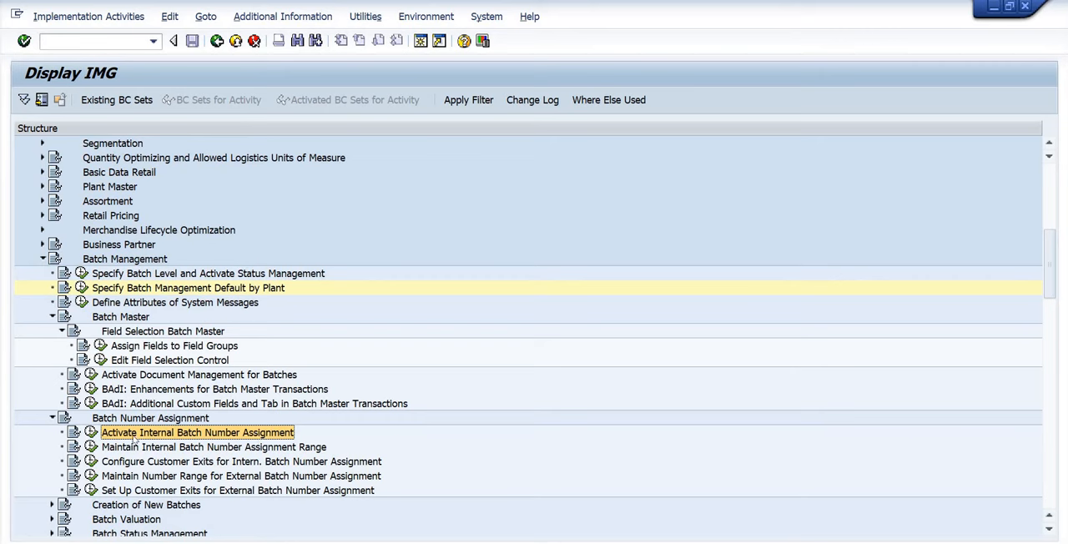
left_click(311, 448)
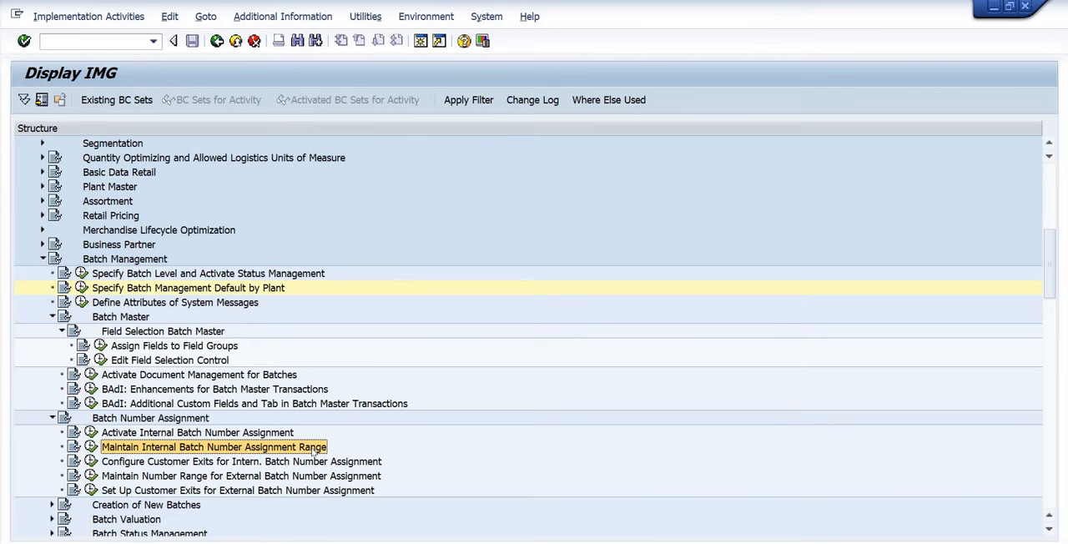
left_click(123, 434)
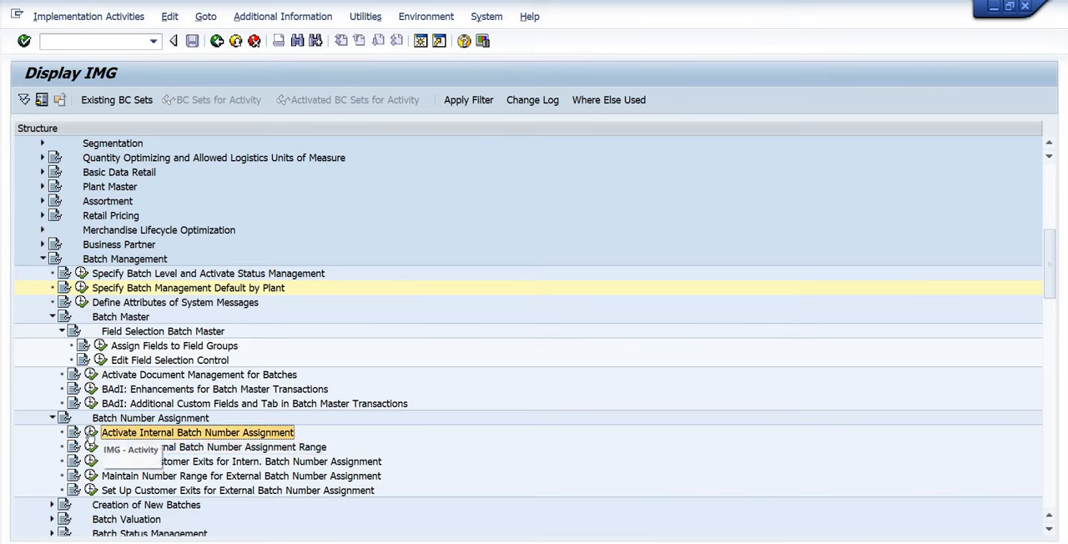
left_click(90, 432)
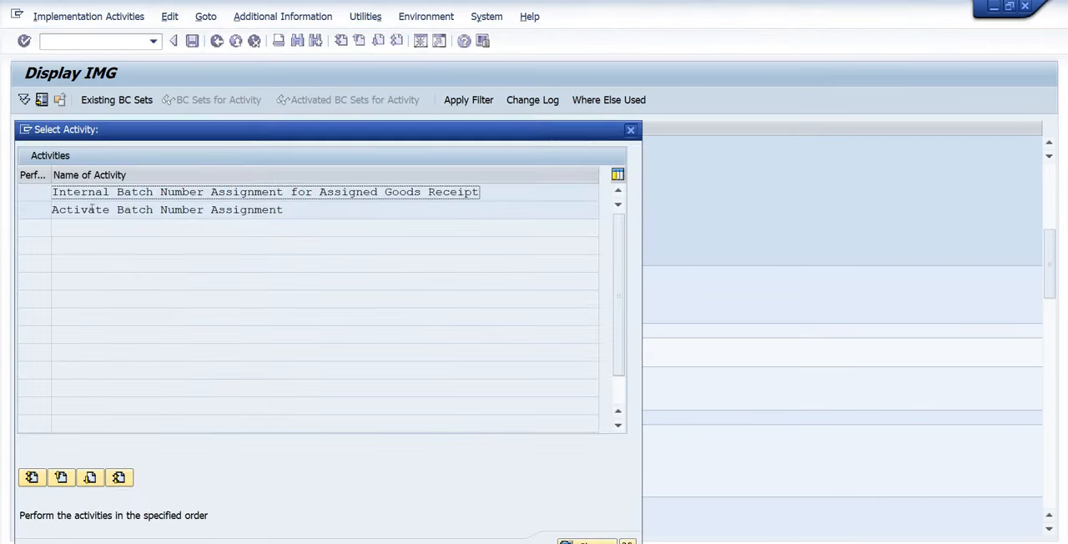
left_click_drag(106, 195, 512, 196)
left_click(512, 196)
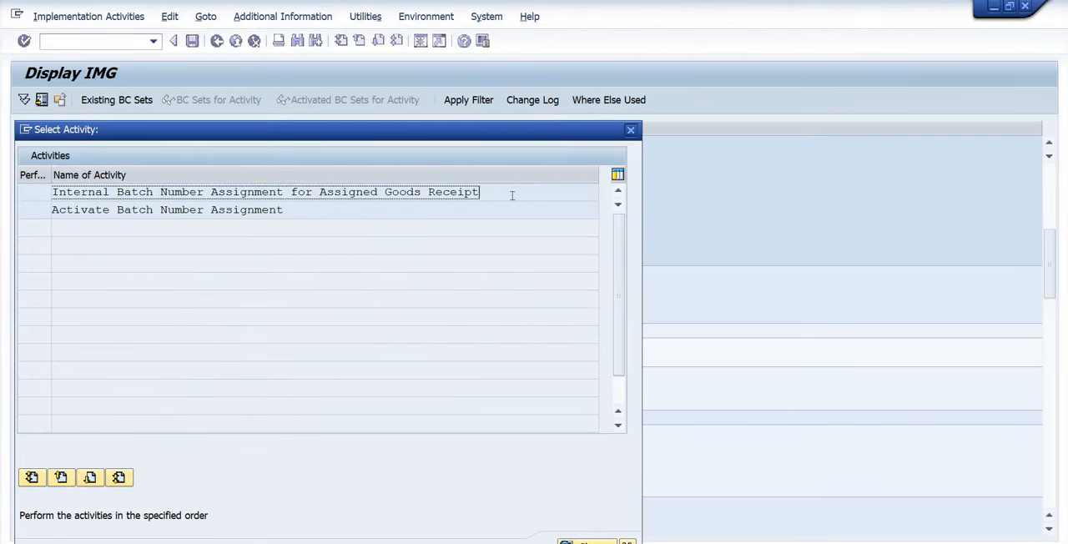
double_click(398, 193)
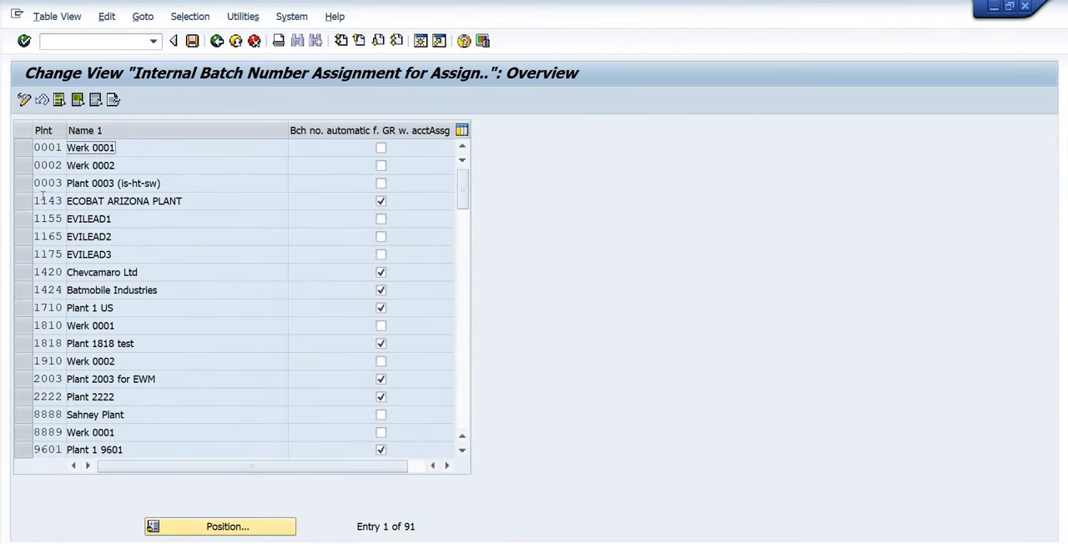
Position the internal batch number assignment table on plant P001.
left_click(219, 526)
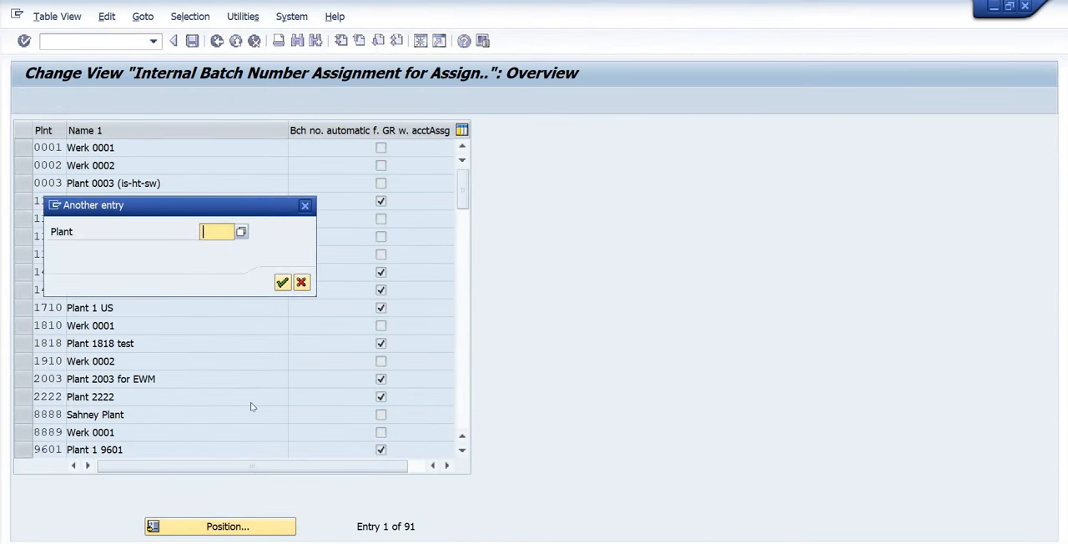
type("p001")
key("Return")
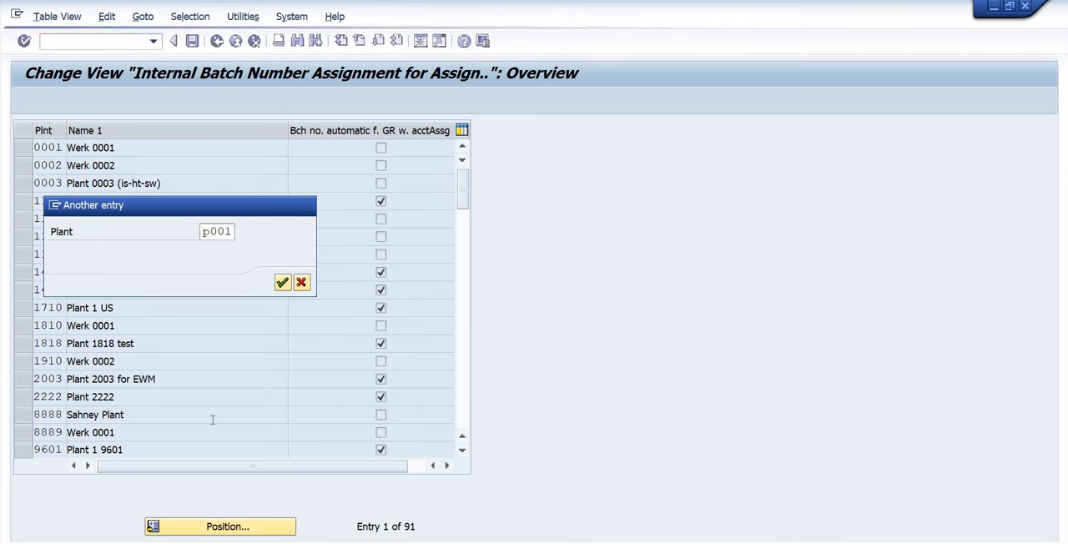
Read the field help for plant P001's automatic batch number indicator for goods receipts with account assignment, and return to the IMG.
left_click(381, 149)
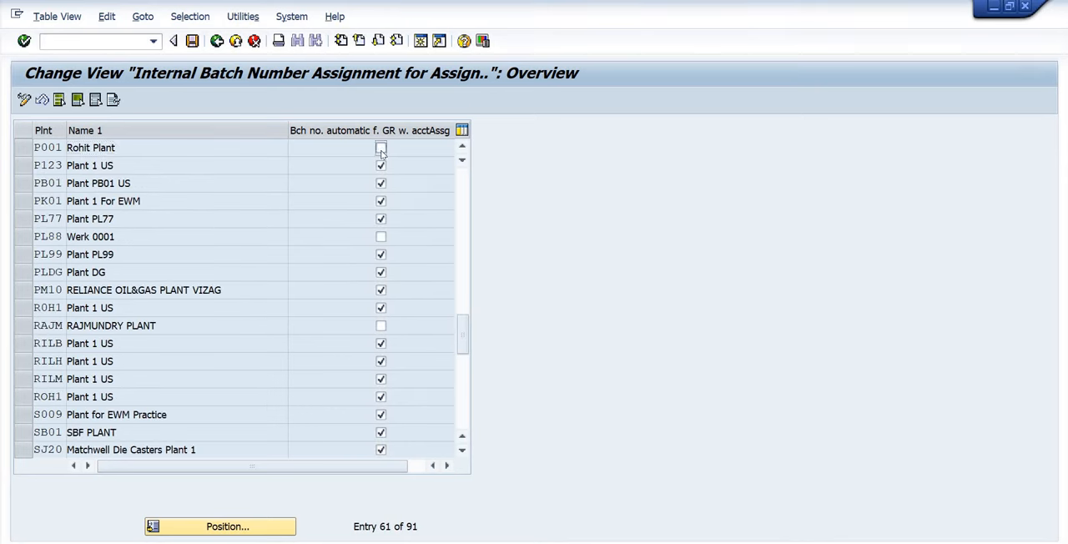
left_click(382, 150)
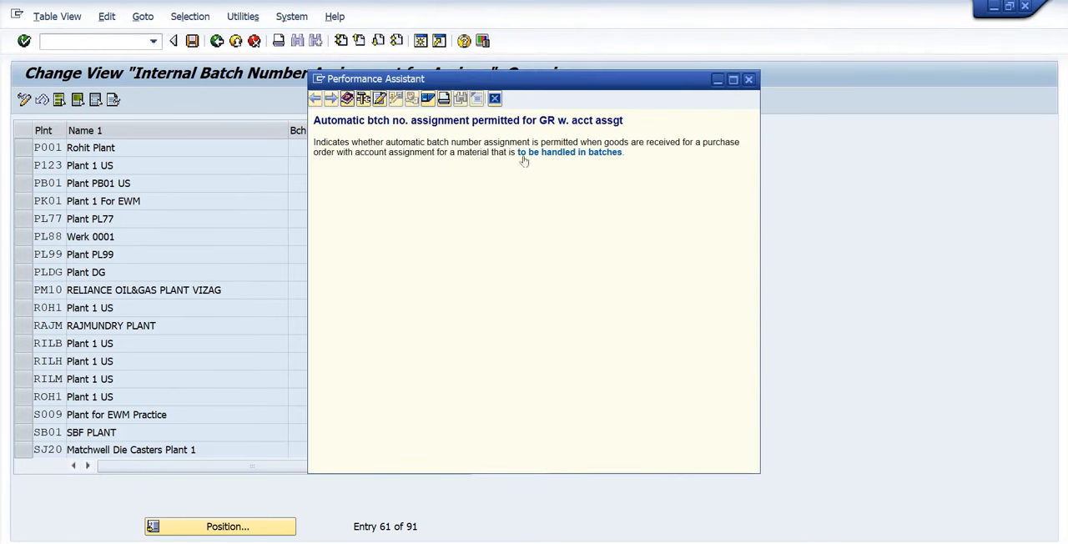
left_click_drag(625, 153, 388, 153)
left_click(645, 172)
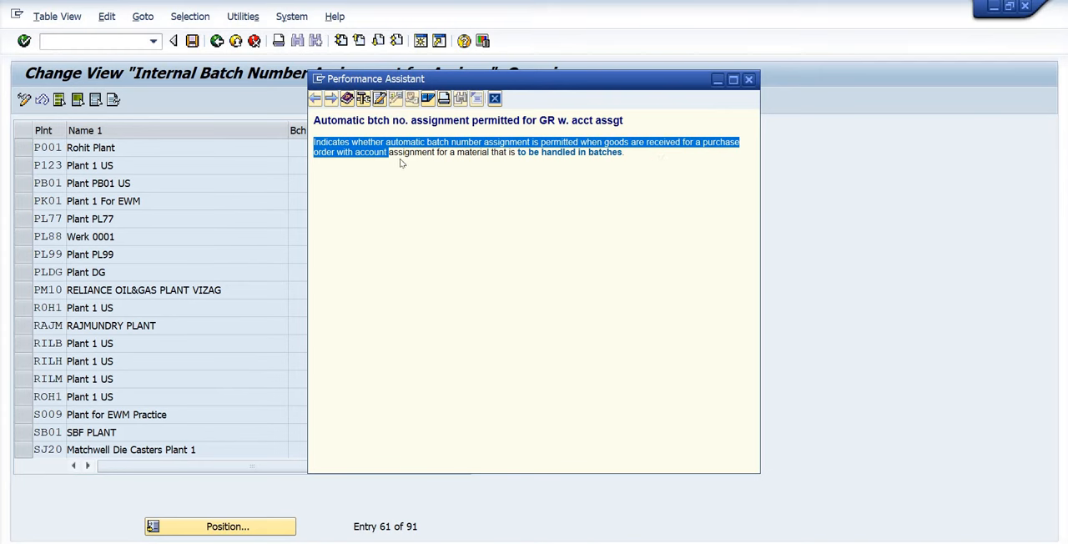
key("Escape")
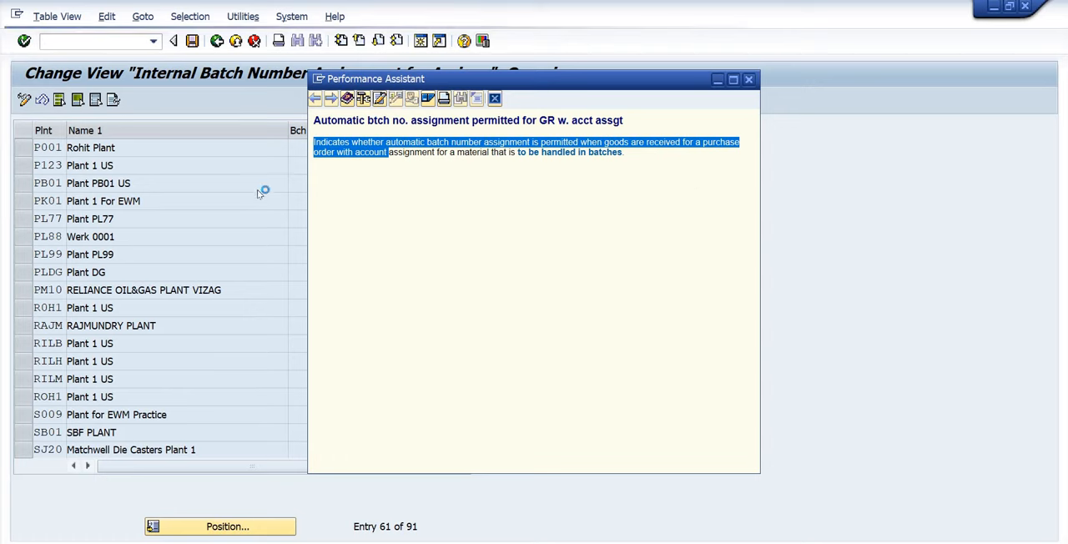
key("F3")
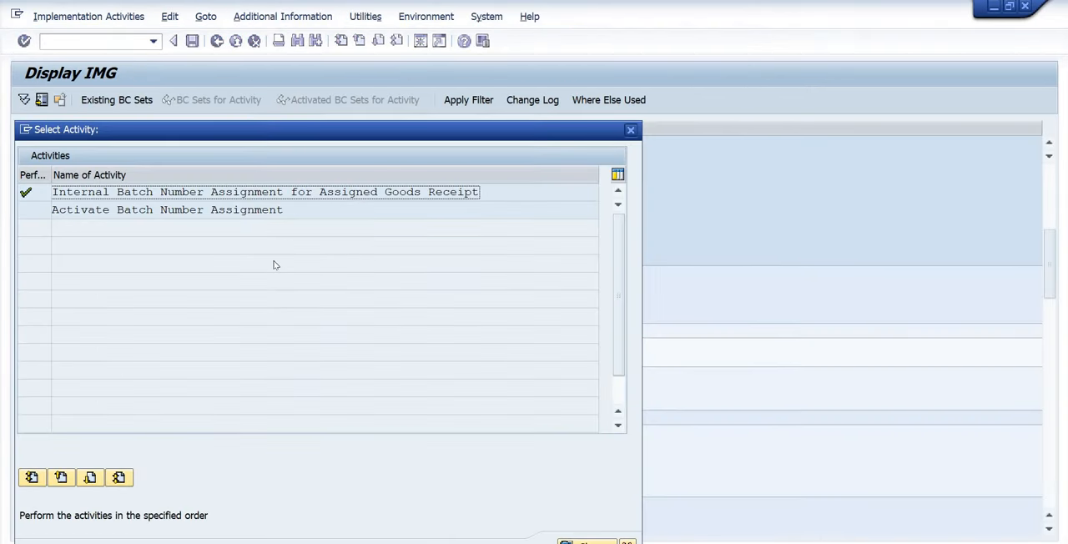
key("Escape")
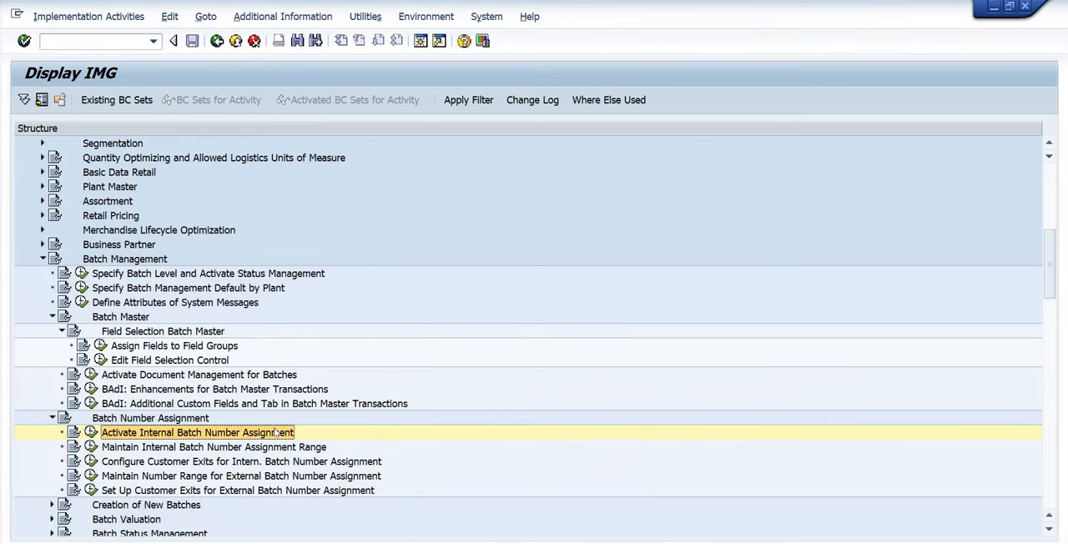
Display the BATCH_CLT intervals through Maintain Internal Batch Number Assignment Range, check the internal range 01, and return to the IMG.
left_click(103, 451)
left_click(91, 447)
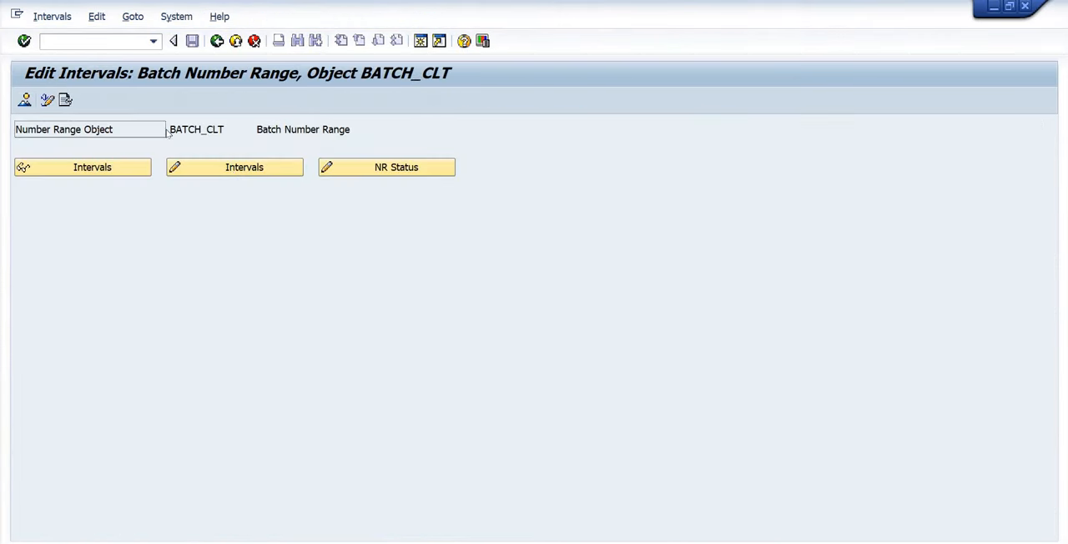
left_click(107, 172)
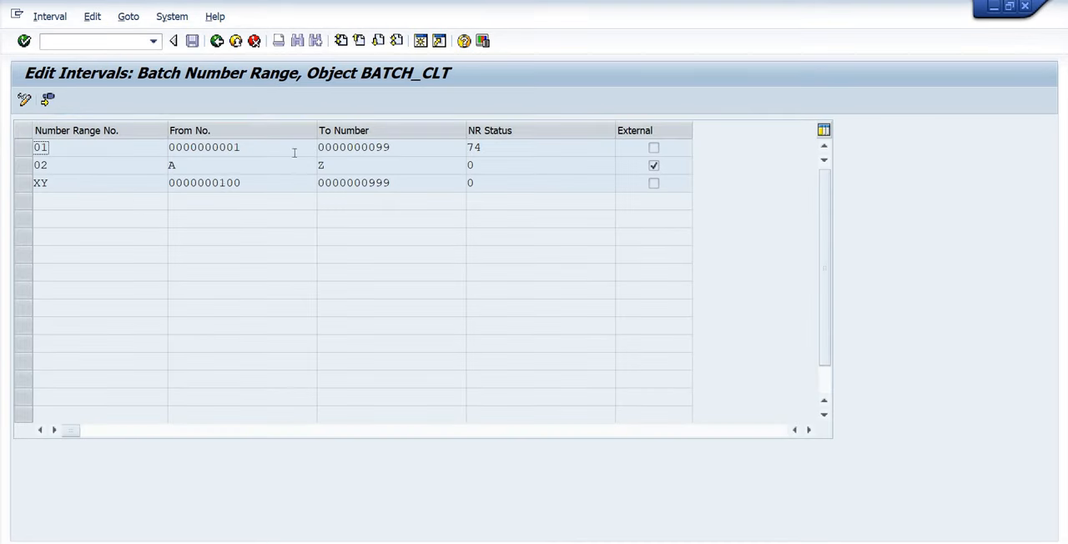
left_click(321, 150)
left_click_drag(448, 149, 60, 183)
key("F3")
key("F3")
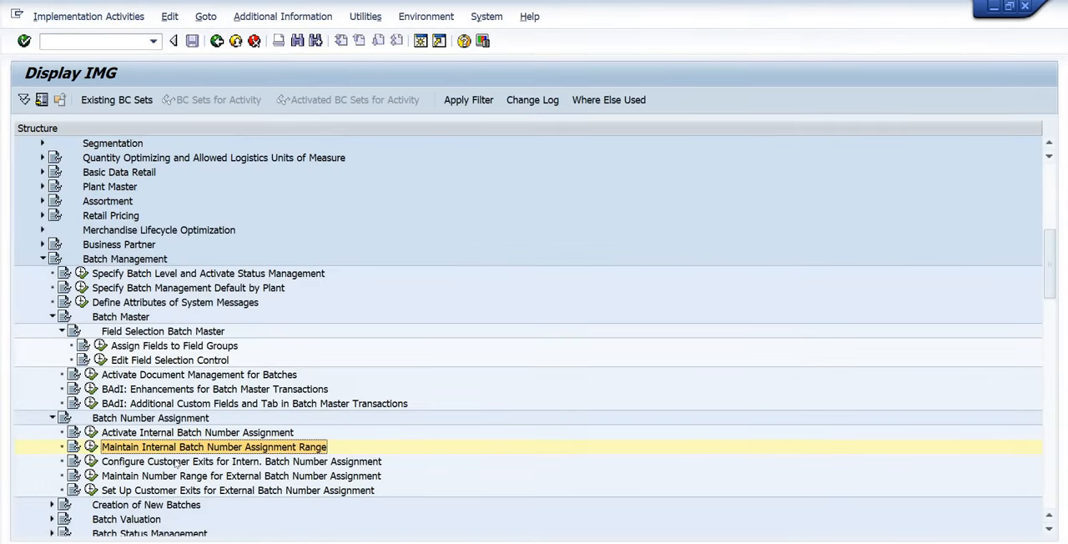
Display the BATCH_CLT intervals through Maintain Number Range for External Batch Number Assignment, check the external range 02, and return to the IMG.
left_click(178, 463)
scroll(185, 477, "down", 1)
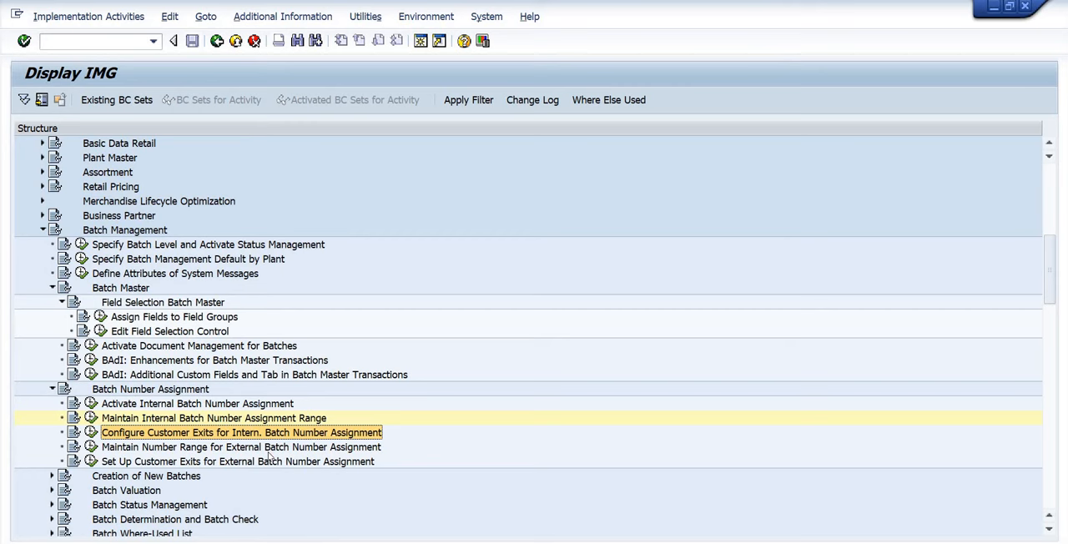
left_click(224, 449)
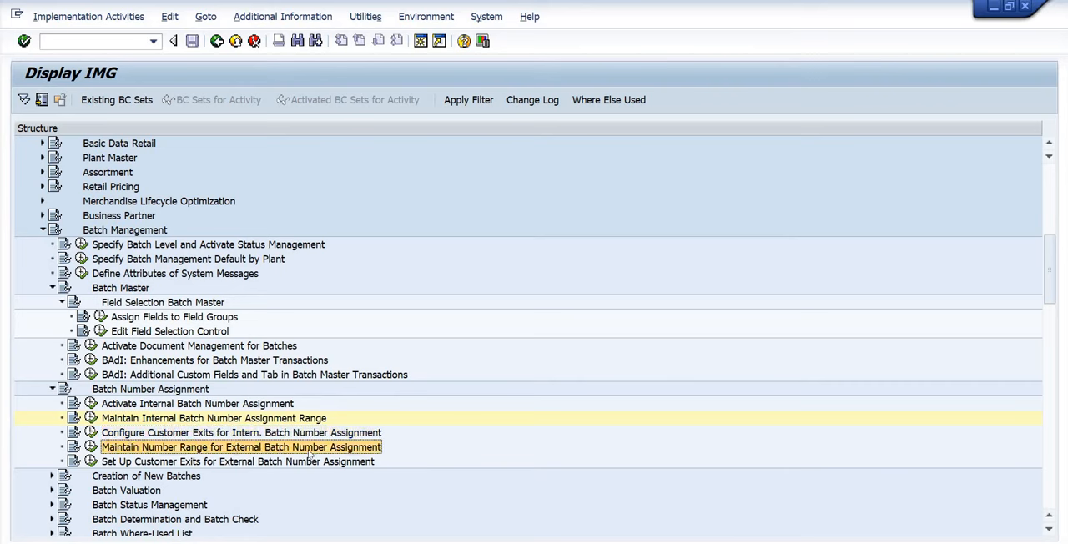
left_click(91, 447)
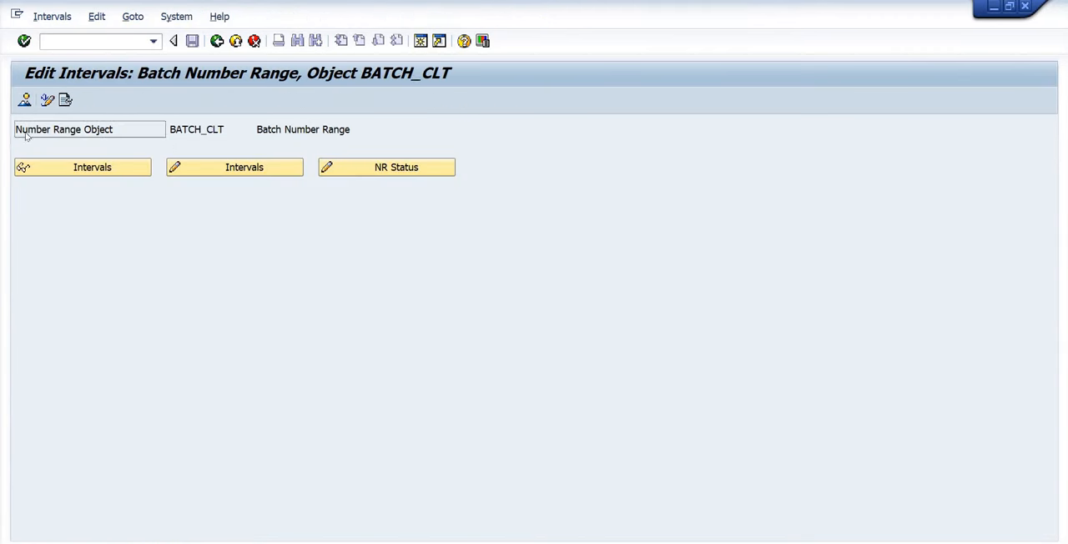
left_click(88, 169)
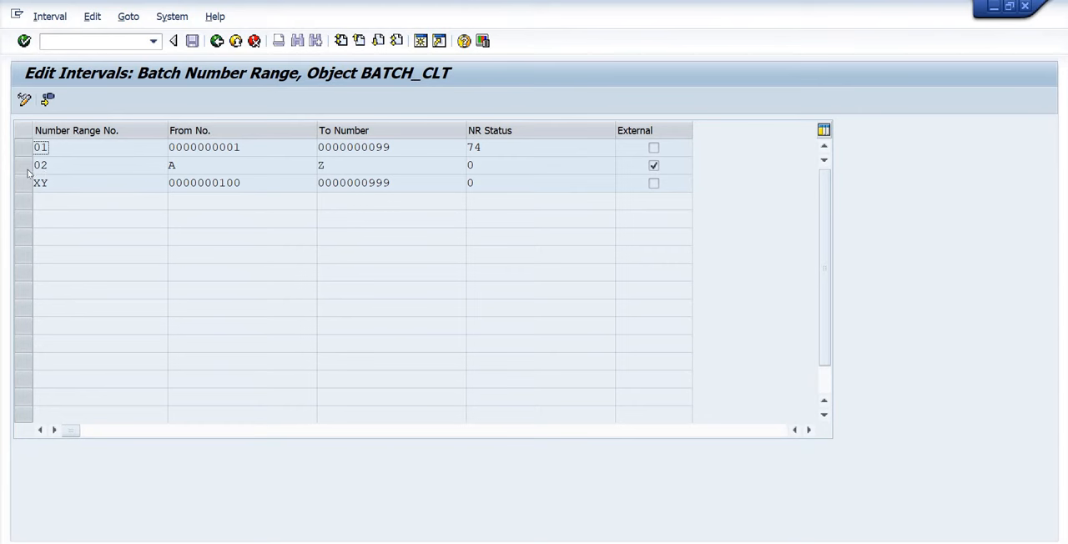
left_click(92, 168)
key("F3")
left_click(18, 167)
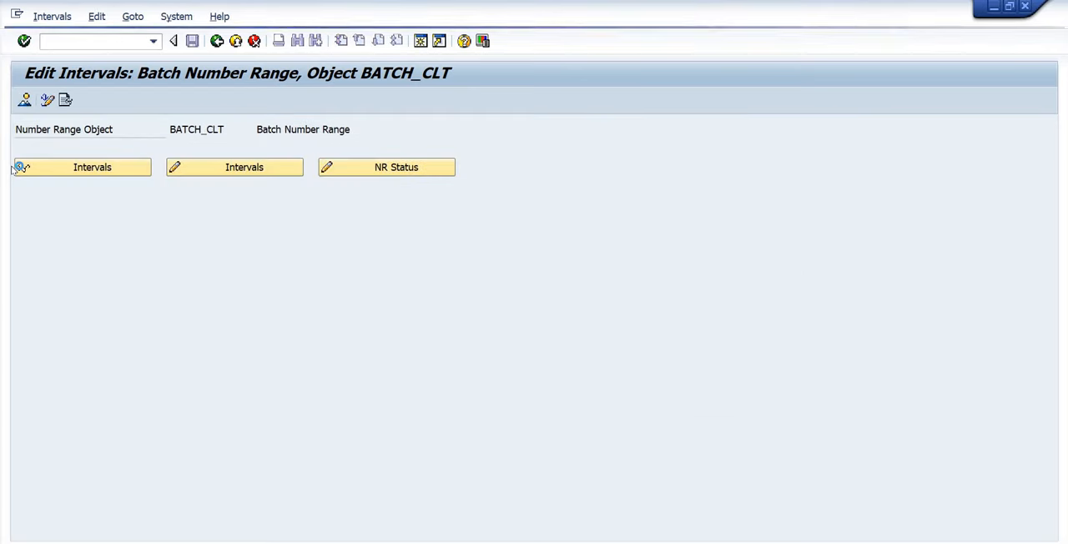
key("F3")
Collapse the Batch Number Assignment and Batch Master nodes and expand Creation of New Batches in the IMG structure.
left_click(157, 463)
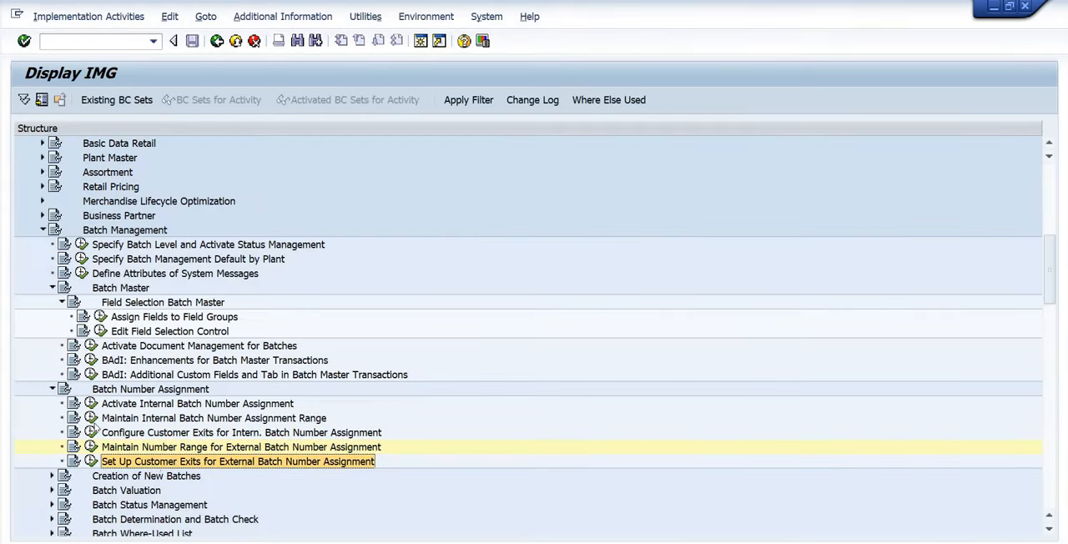
scroll(40, 309, "down", 2)
left_click(53, 316)
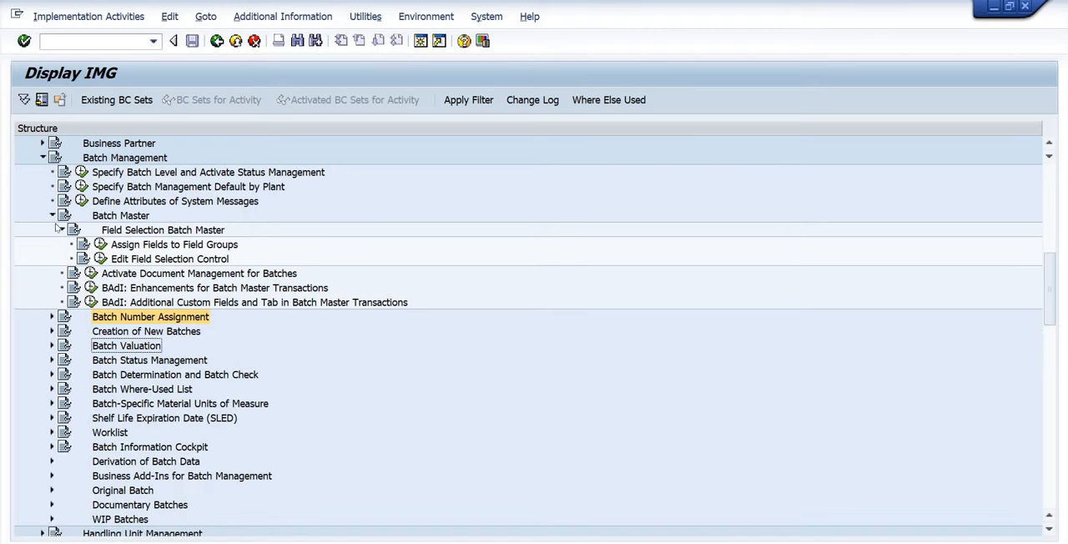
left_click(51, 215)
left_click(52, 245)
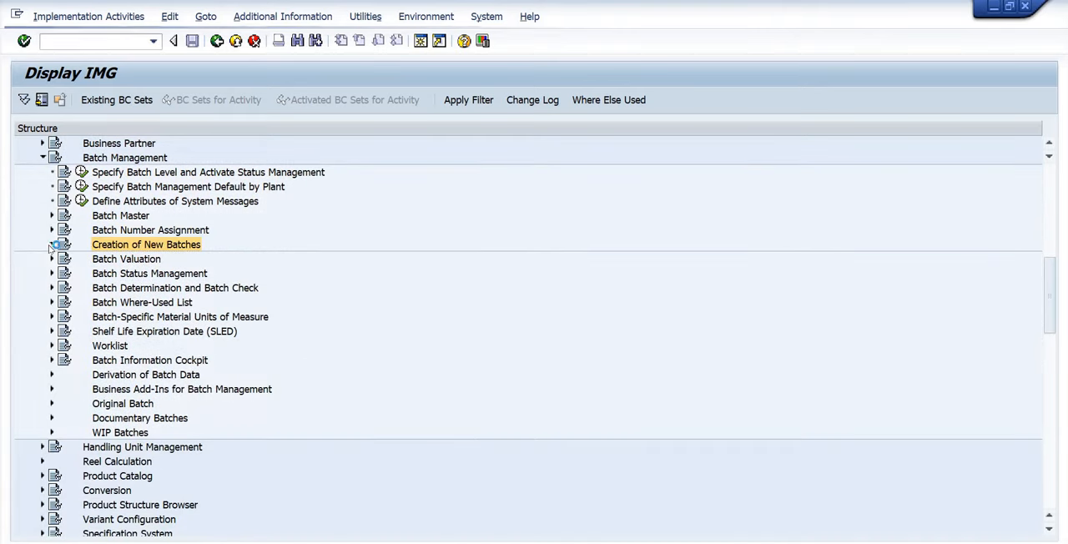
left_click(51, 244)
Open Define Batch Creation for Production Order / Process Order and show the details of profile AEK_1 for plant P001.
left_click(222, 259)
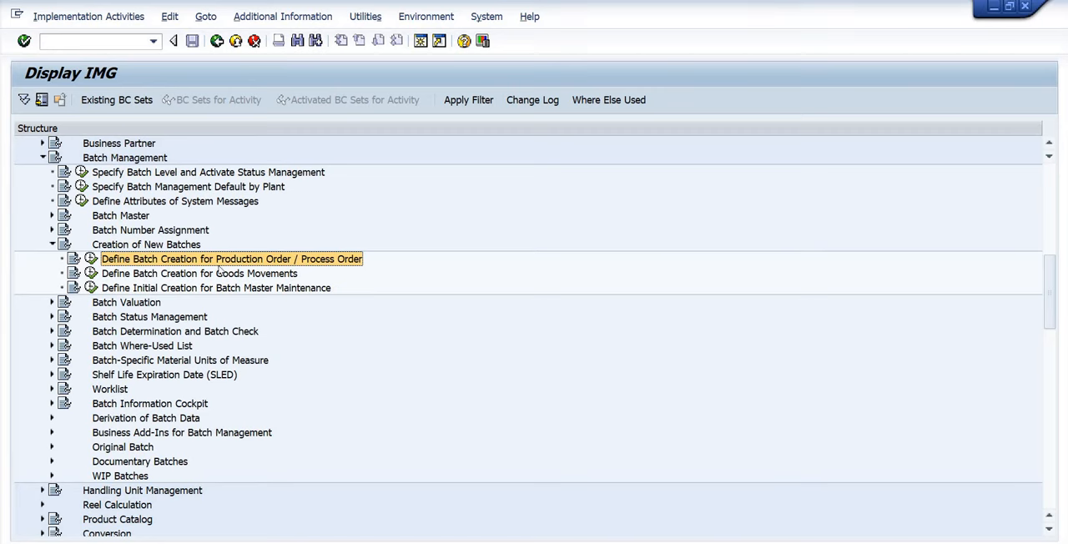
left_click(91, 259)
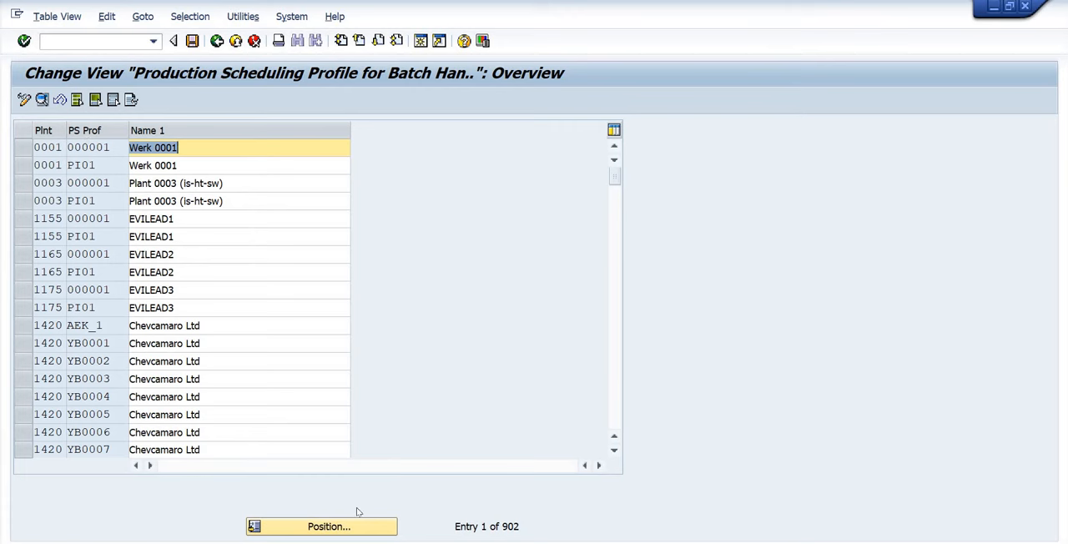
left_click(342, 524)
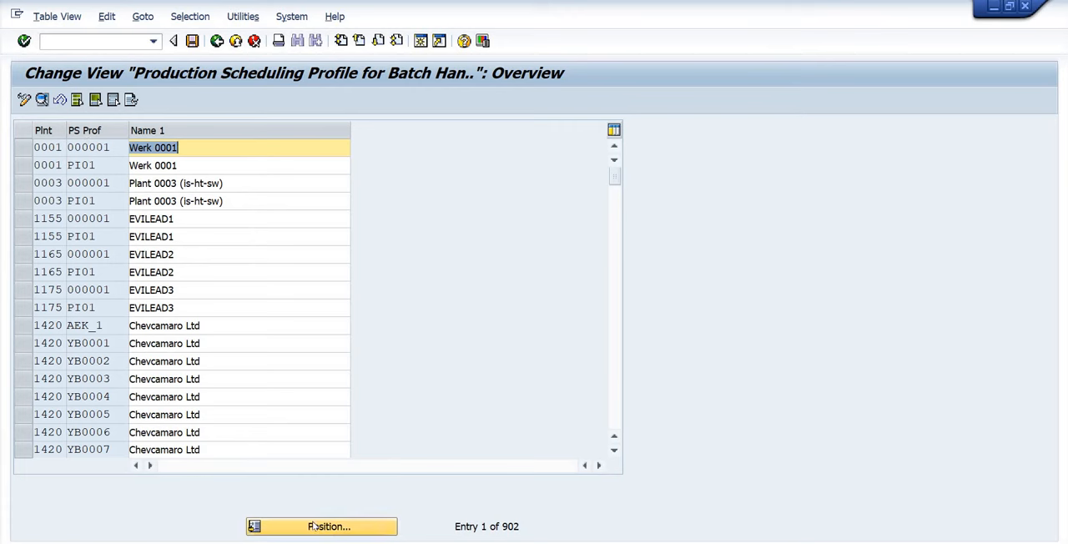
type("p001")
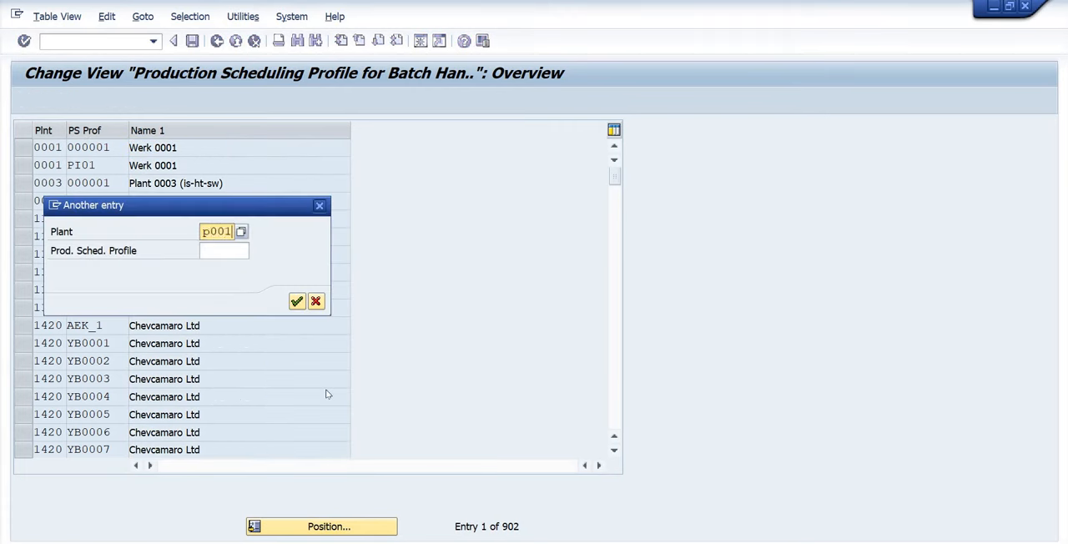
key("Return")
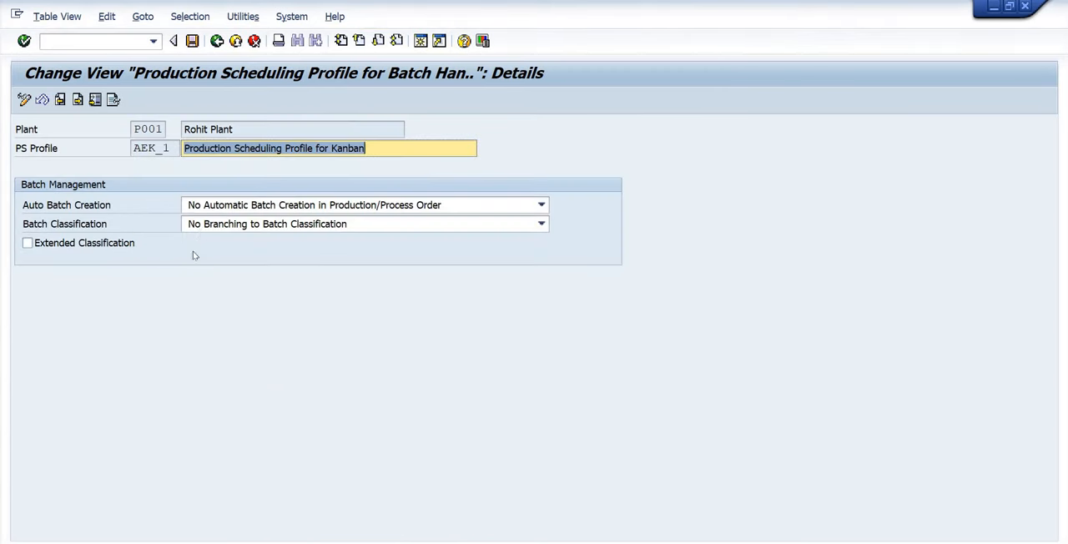
Review the Auto Batch Creation and Batch Classification settings of profile AEK_1, and leave the activity for the IMG.
left_click_drag(118, 206, 122, 209)
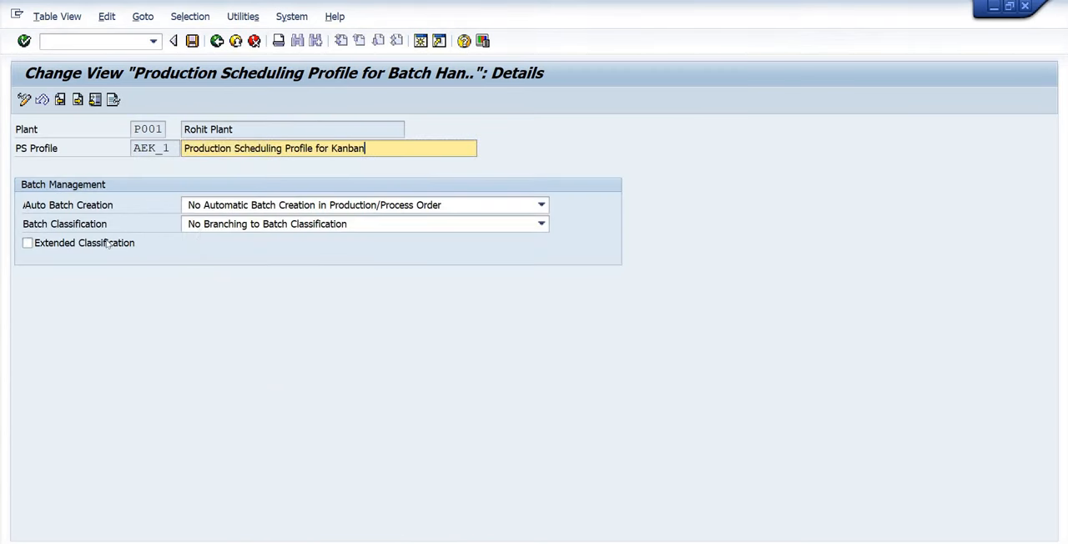
left_click_drag(21, 224, 135, 227)
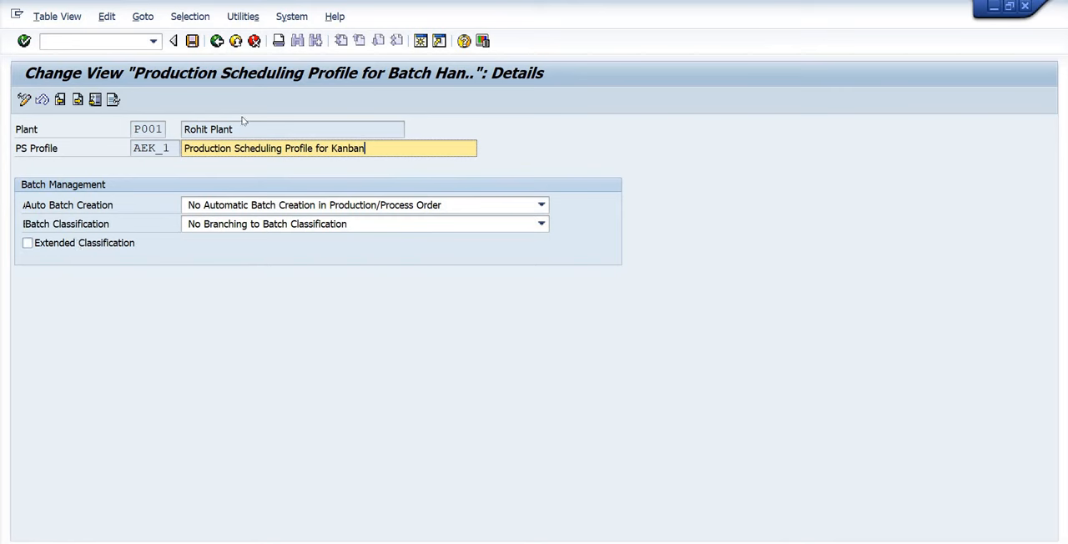
left_click(218, 42)
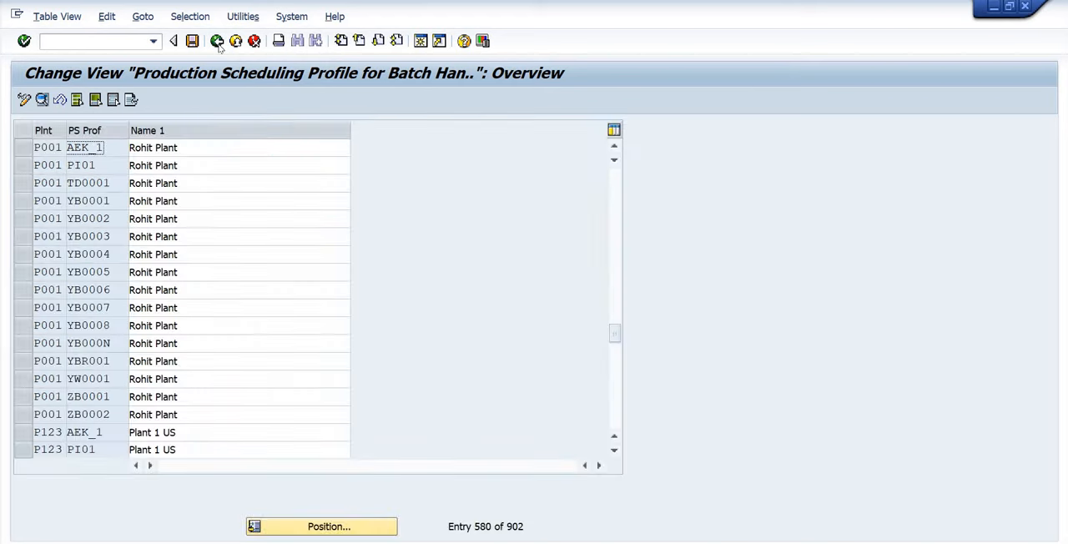
left_click(218, 41)
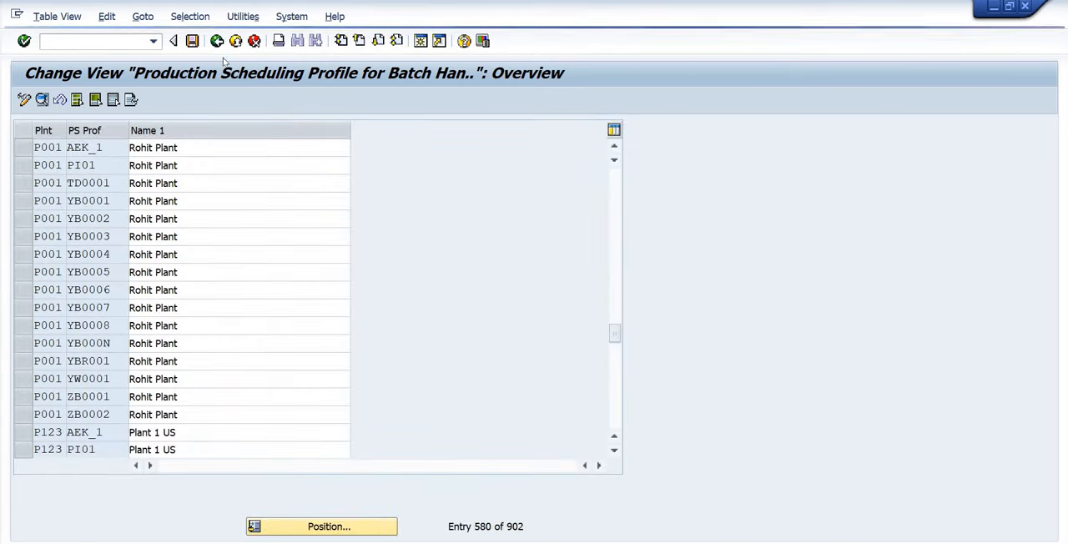
Open Define Batch Creation for Goods Movements and select the entry for movement type 101.
left_click(179, 276)
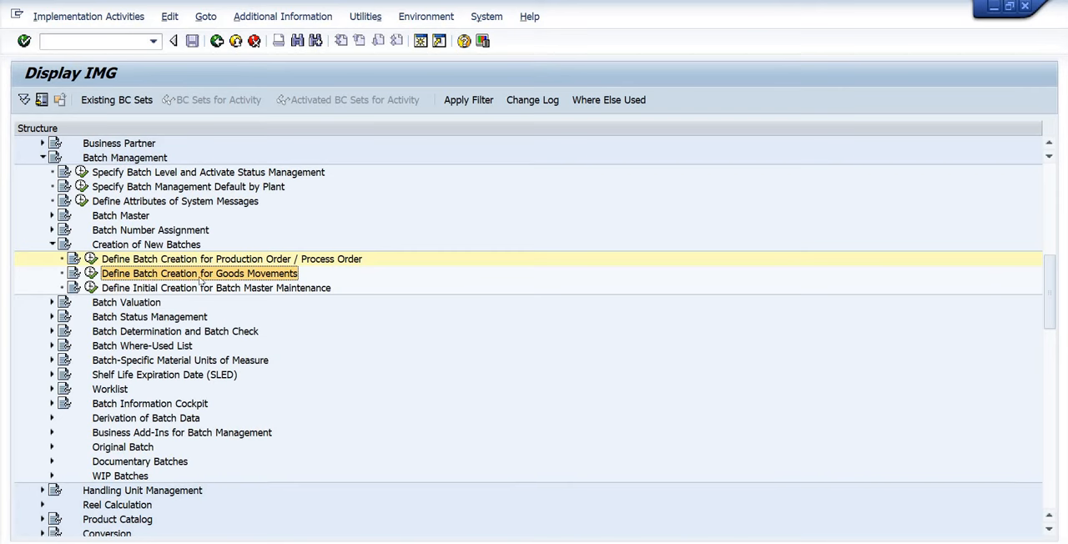
left_click(91, 274)
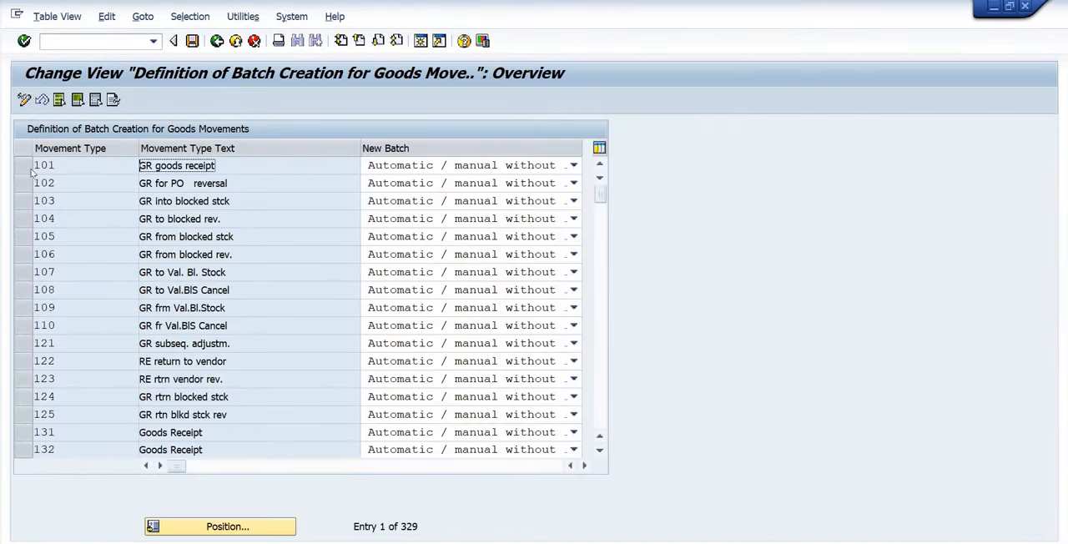
left_click(55, 167)
left_click(23, 165)
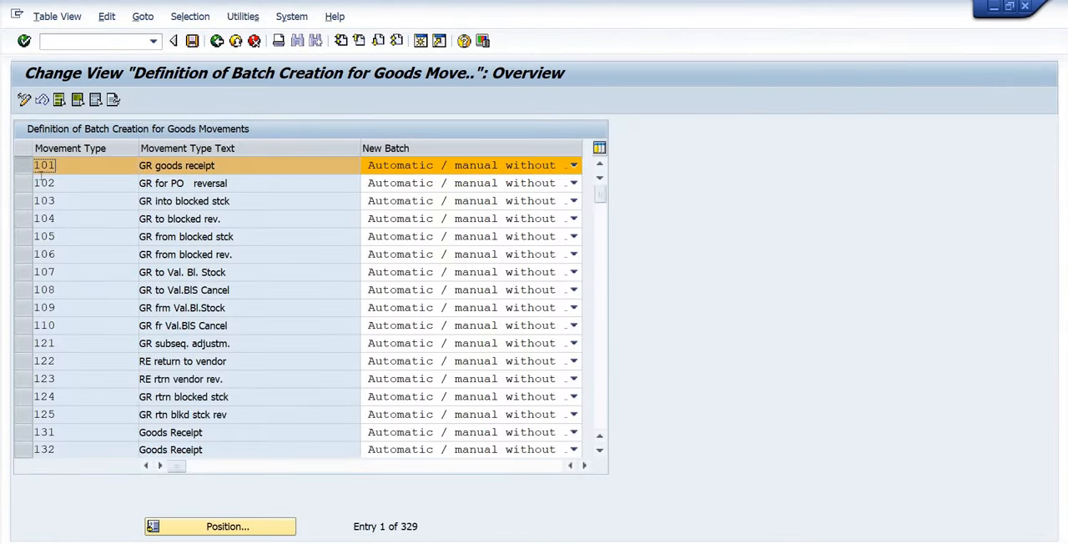
Review the New Batch options for movement type 101, choose Automatic / manual without check, and return to the IMG.
left_click(573, 165)
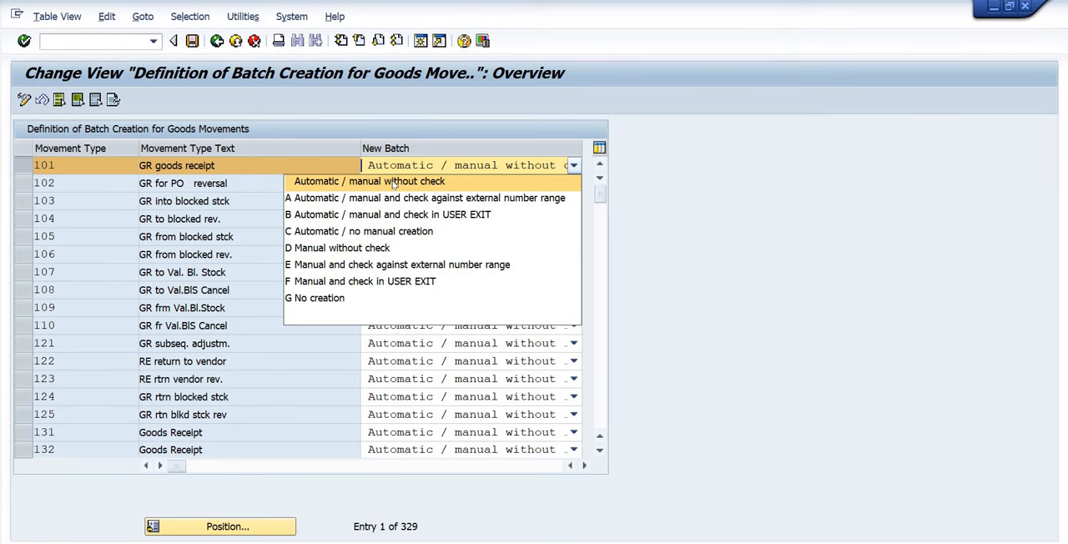
left_click(393, 182)
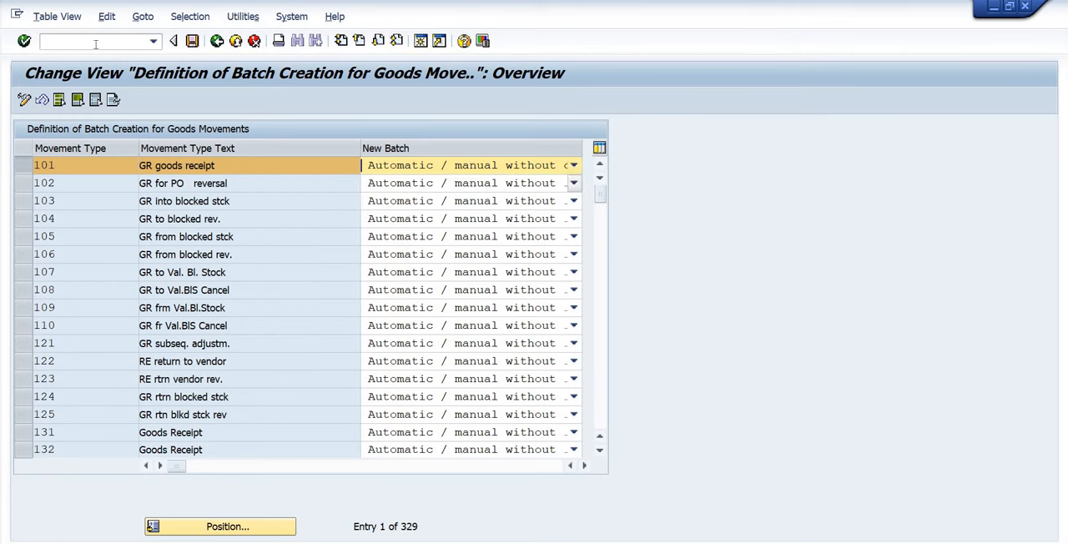
left_click(217, 42)
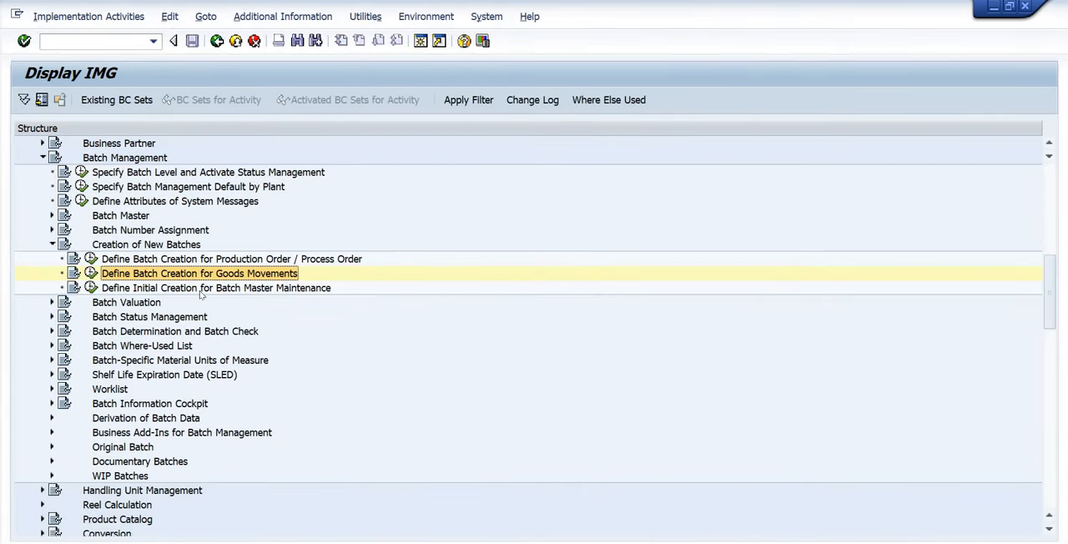
Glance into Batch Valuation, and collapse the Batch Management and Logistics - General nodes of the IMG.
left_click(52, 302)
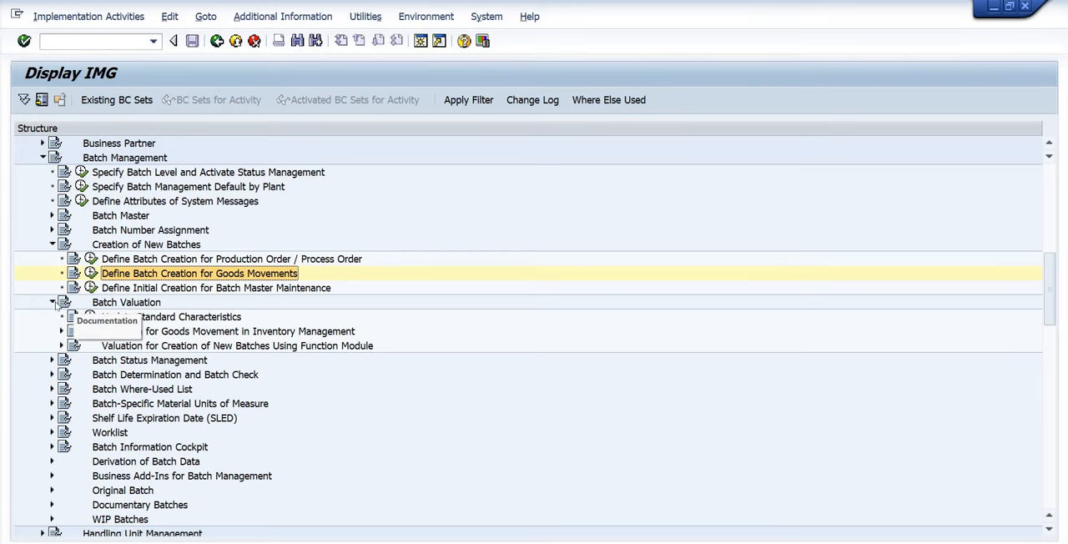
left_click(52, 302)
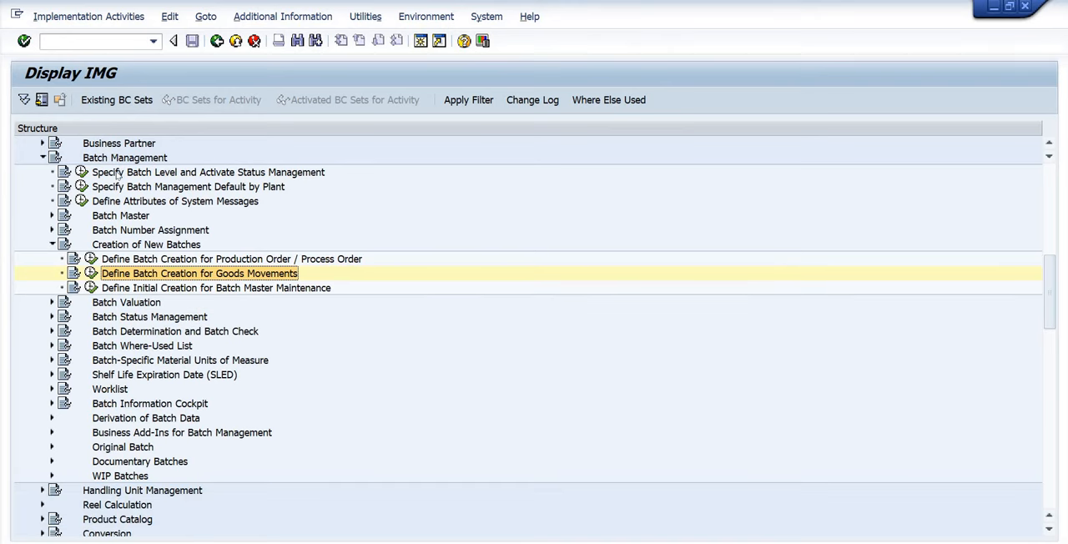
scroll(154, 255, "up", 1)
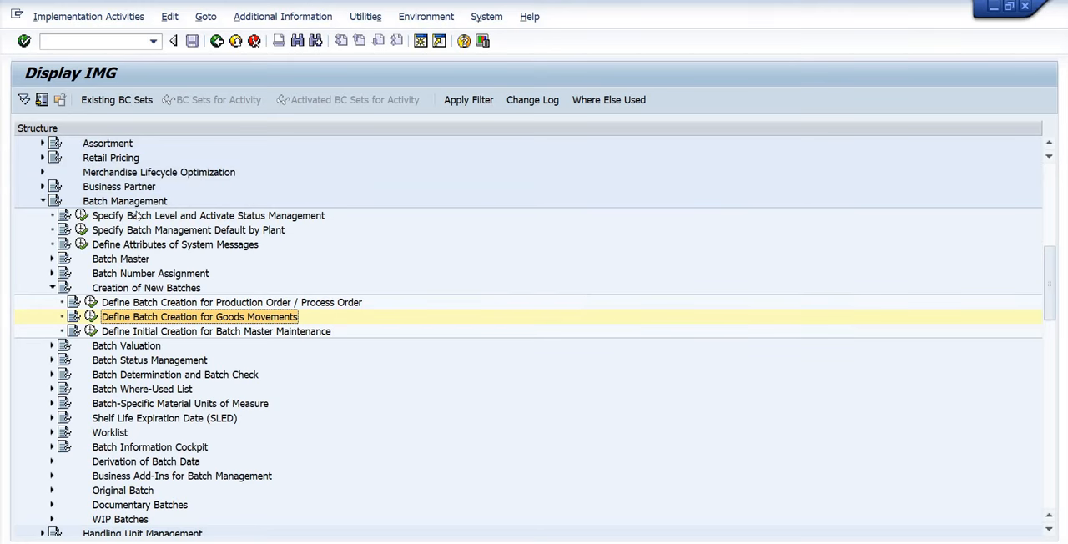
left_click(135, 203)
left_click(43, 201)
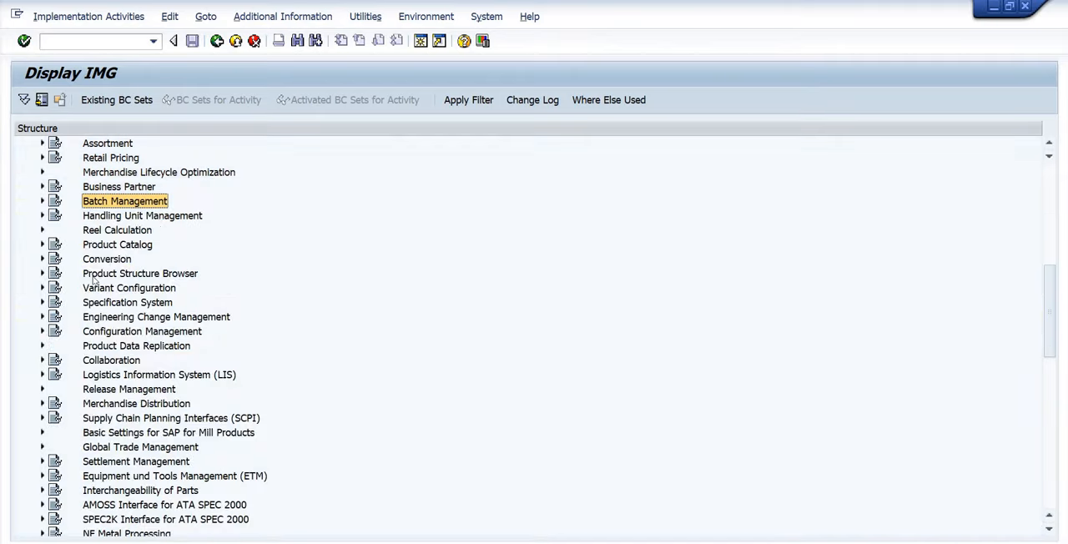
scroll(96, 282, "up", 4)
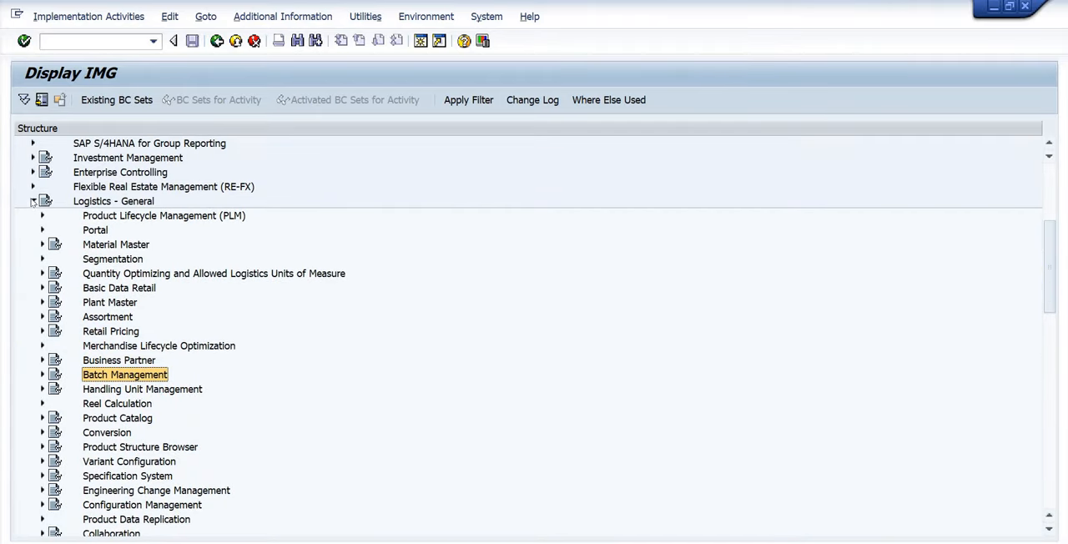
left_click(32, 201)
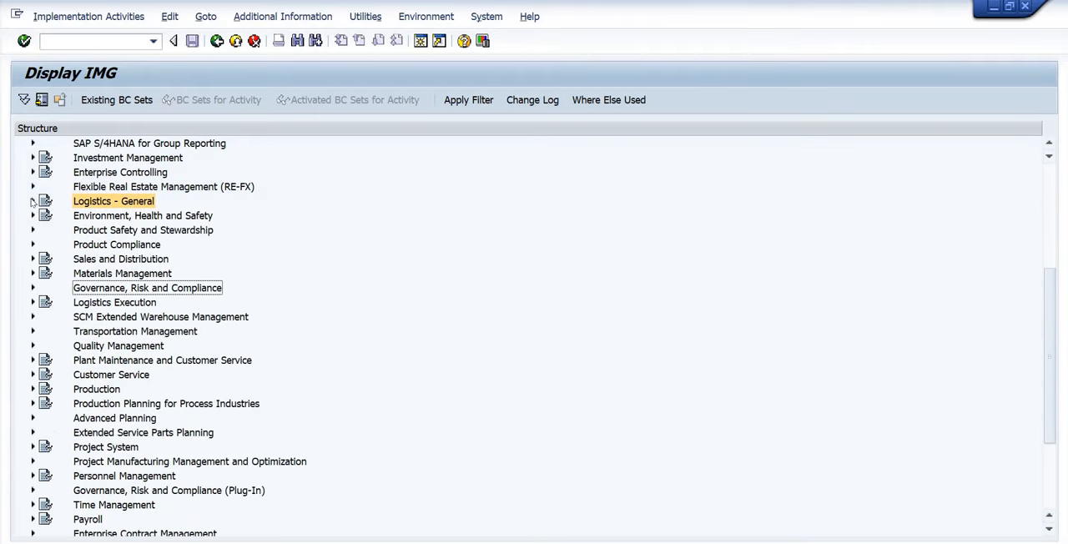
Expand SCM Extended Warehouse Management, Extended Warehouse Management, Cross-Process Settings and its Batch Management node.
left_click(129, 319)
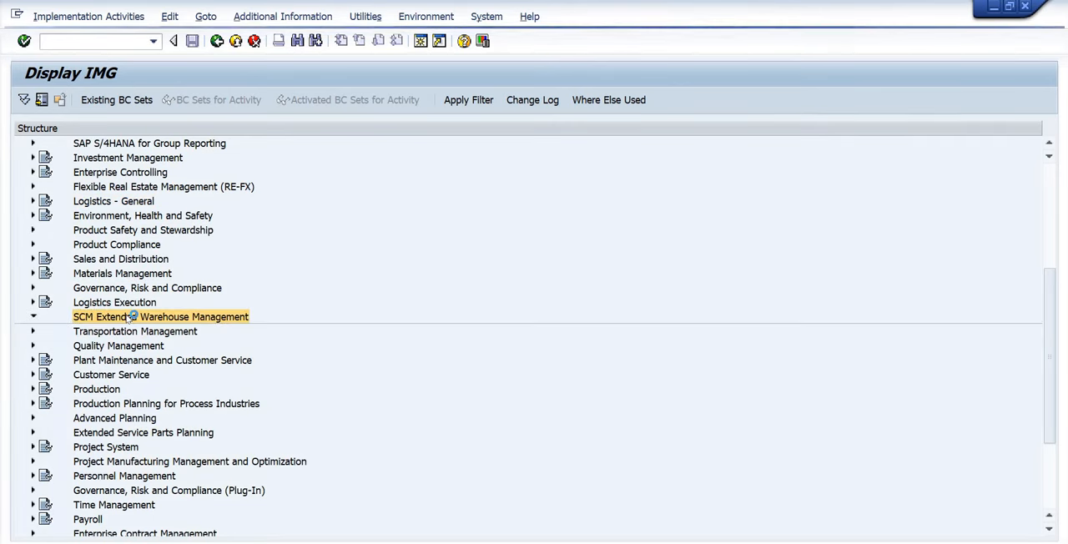
double_click(140, 320)
double_click(116, 331)
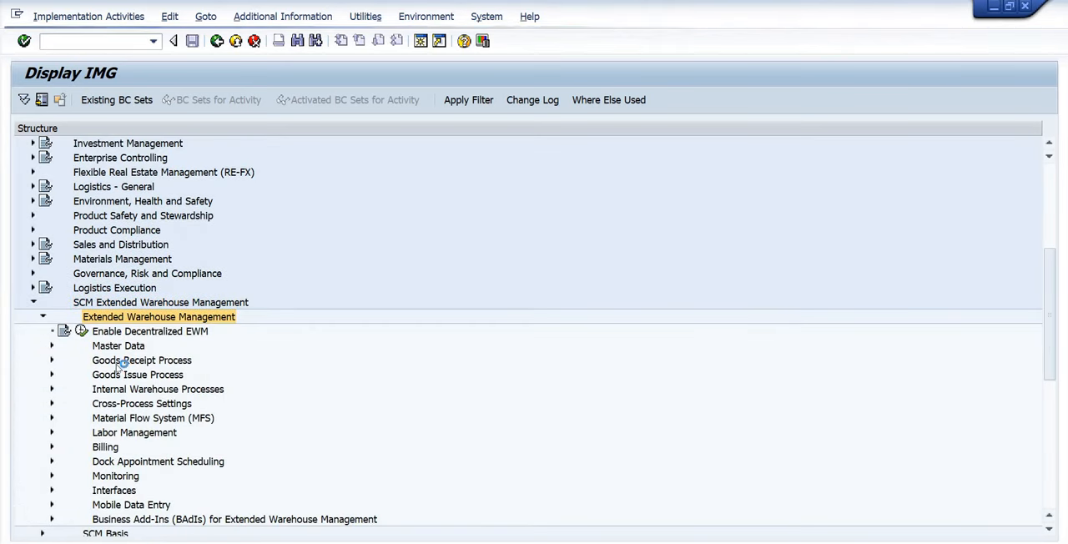
left_click(125, 405)
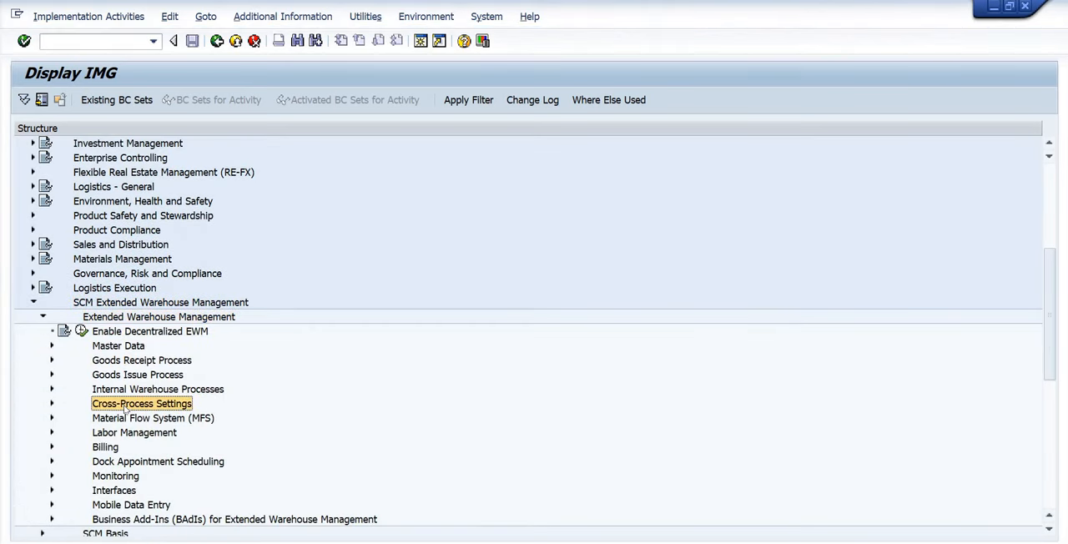
double_click(125, 405)
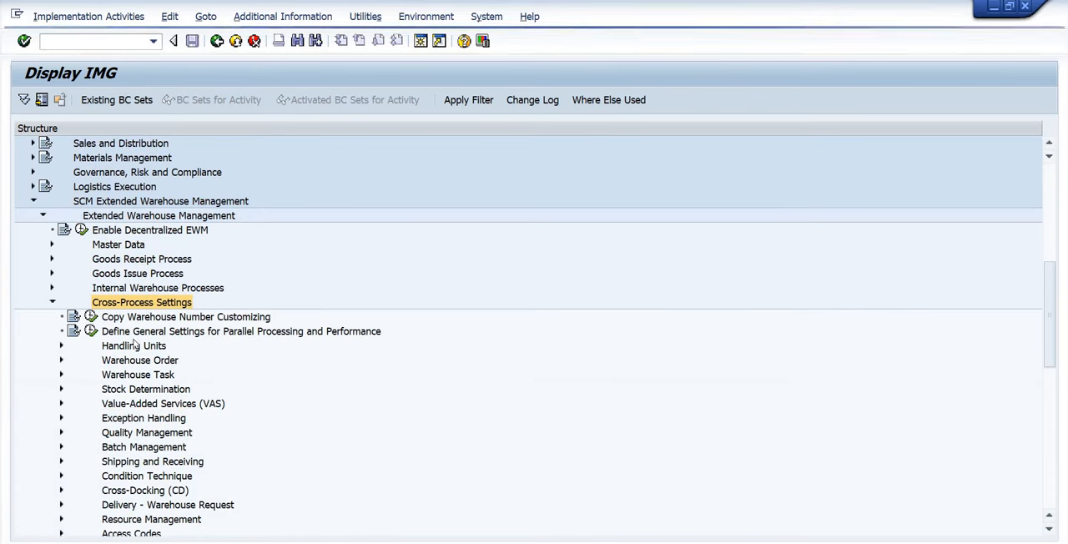
double_click(144, 448)
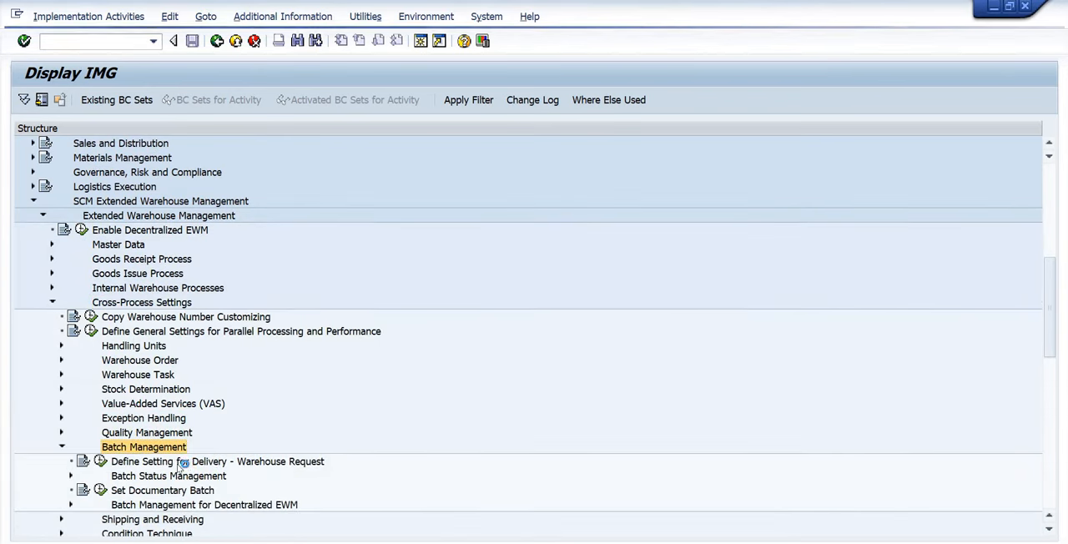
Open Define Setting for Delivery - Warehouse Request directly under the EWM Batch Management node.
left_click(191, 465)
left_click(170, 475)
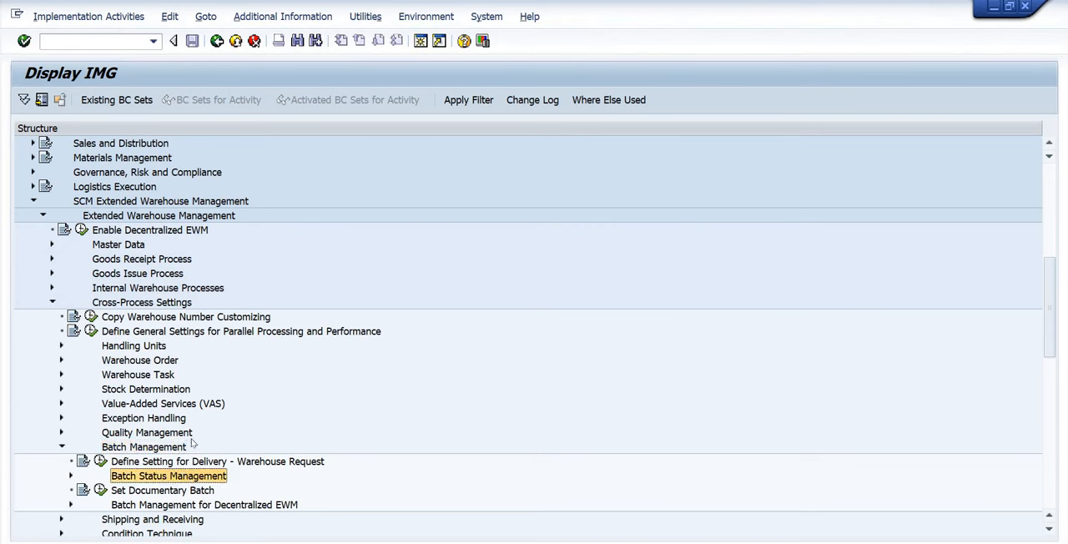
scroll(191, 443, "down", 2)
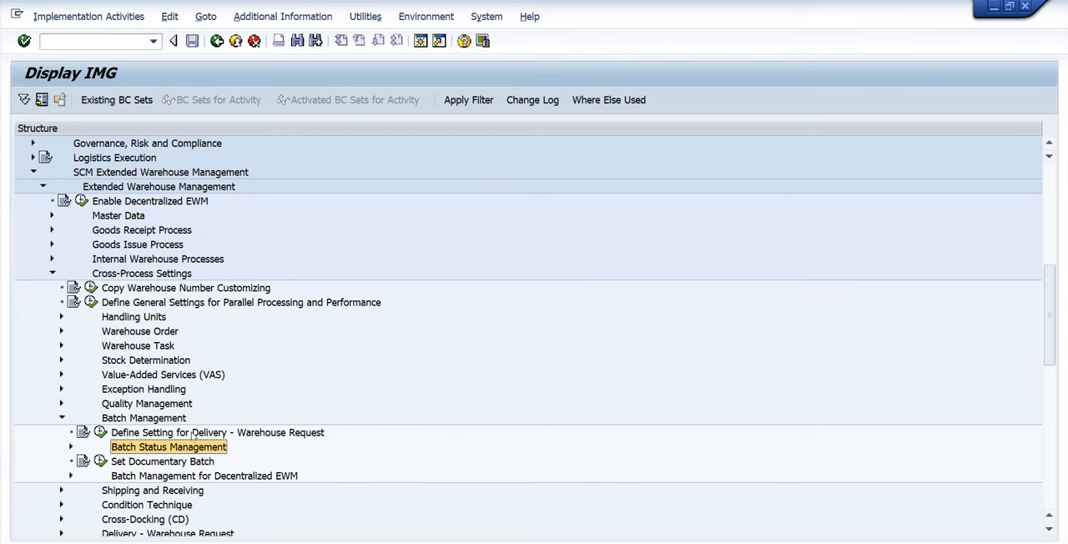
left_click(192, 433)
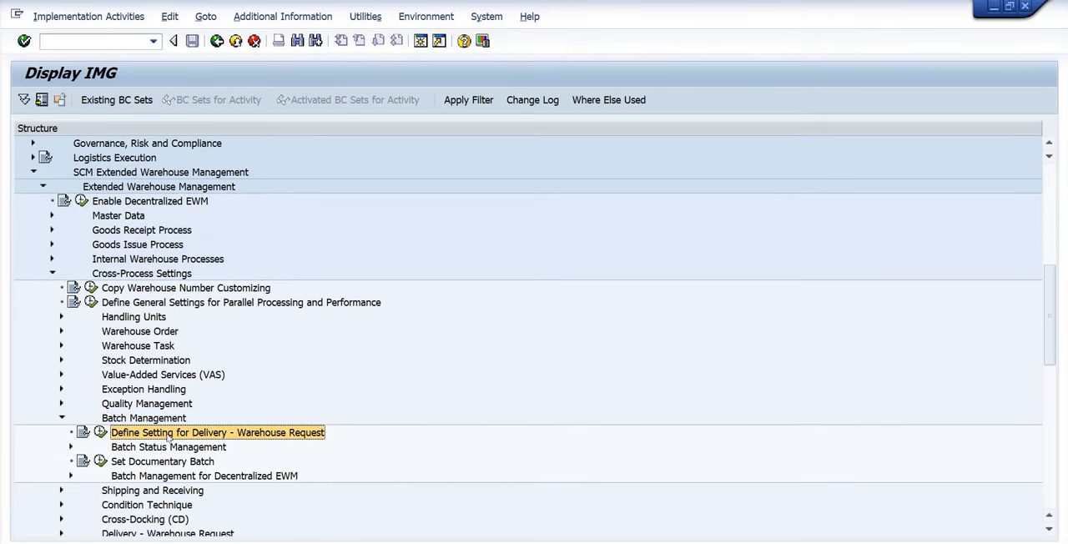
left_click(101, 432)
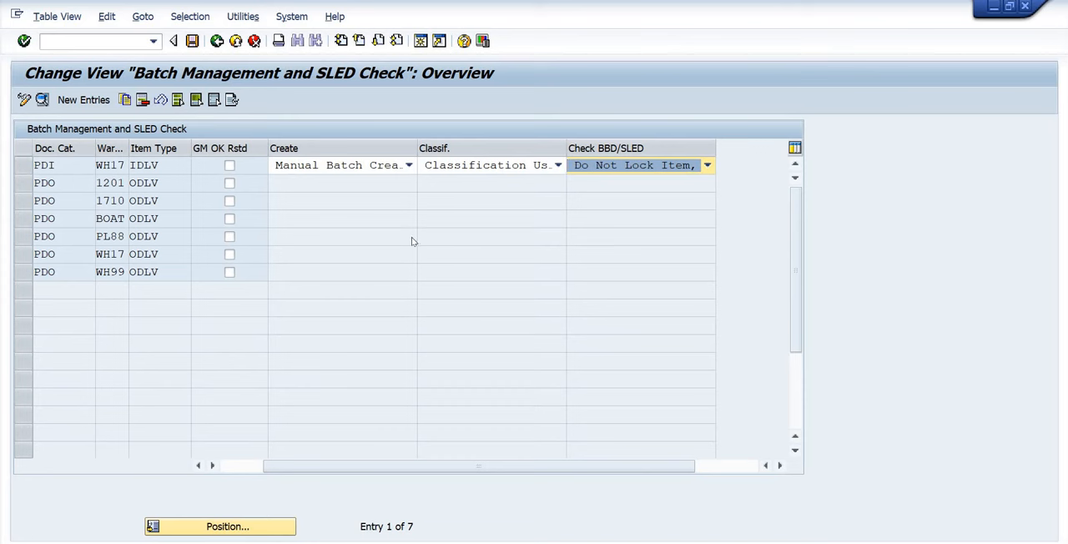
Review the Create options for the PDI entry of warehouse WH17, choosing Manual Batch Creation Allowed.
left_click(331, 165)
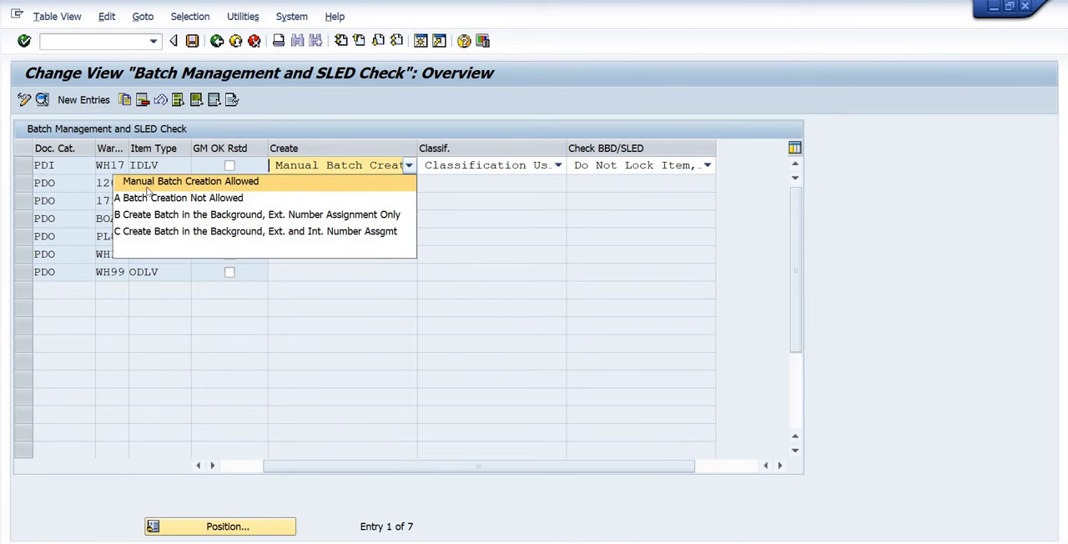
left_click(234, 182)
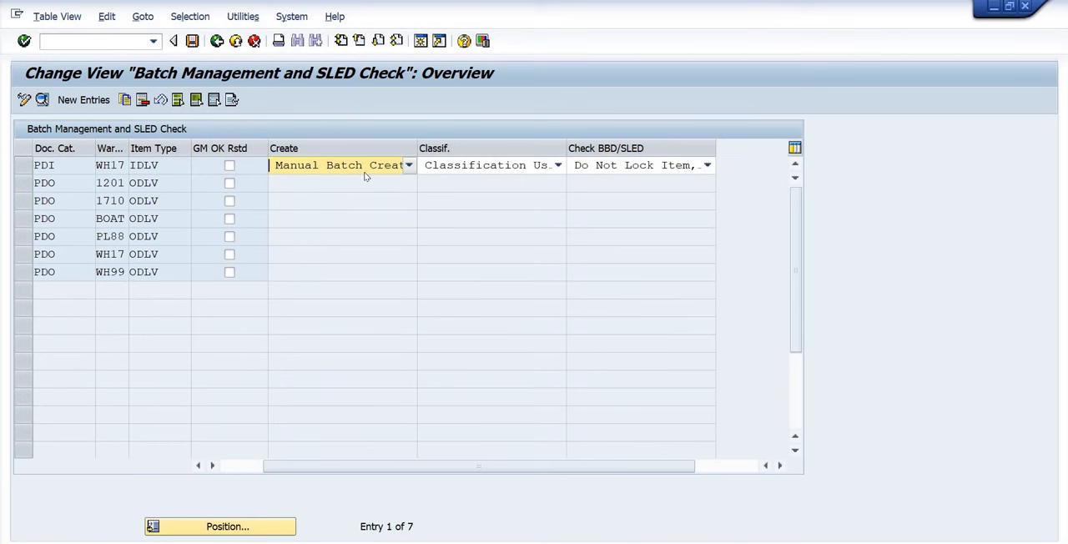
left_click(369, 169)
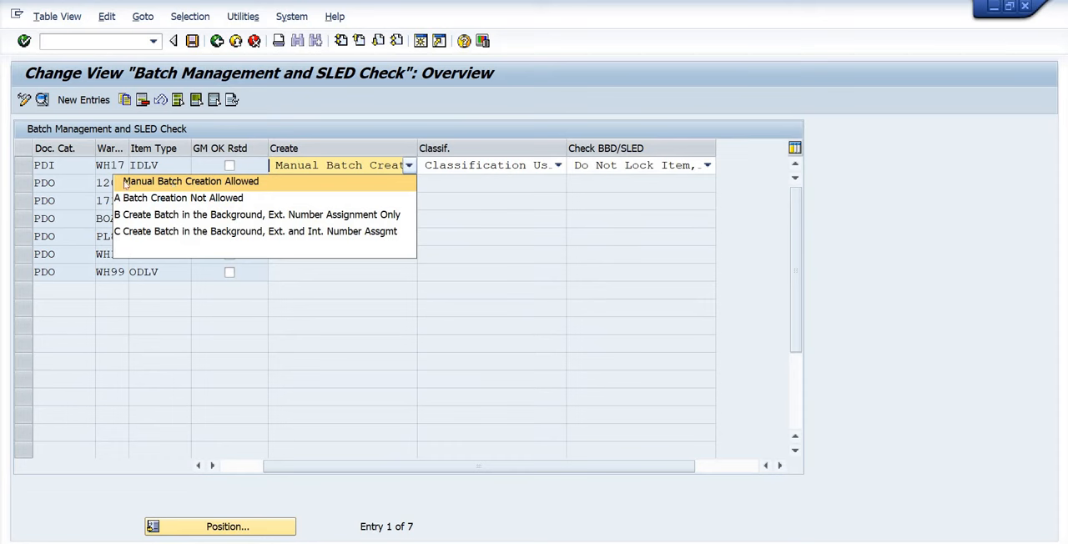
left_click(370, 170)
Review Classif. and Check BBD/SLED for the WH17 IDLV entry, choose Do Not Lock Item, Minimal Check, and return to the IMG.
left_click(477, 171)
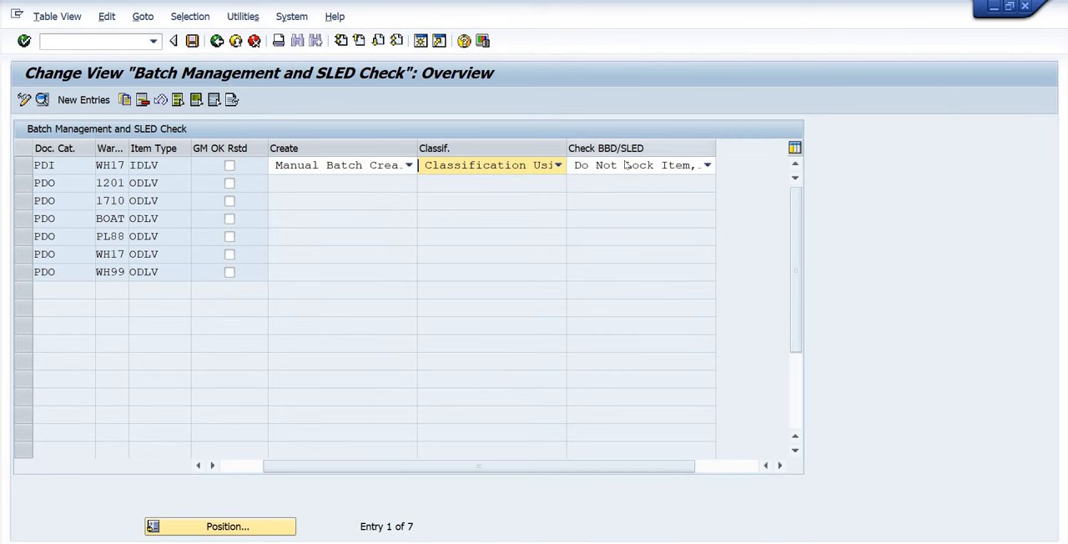
left_click(650, 165)
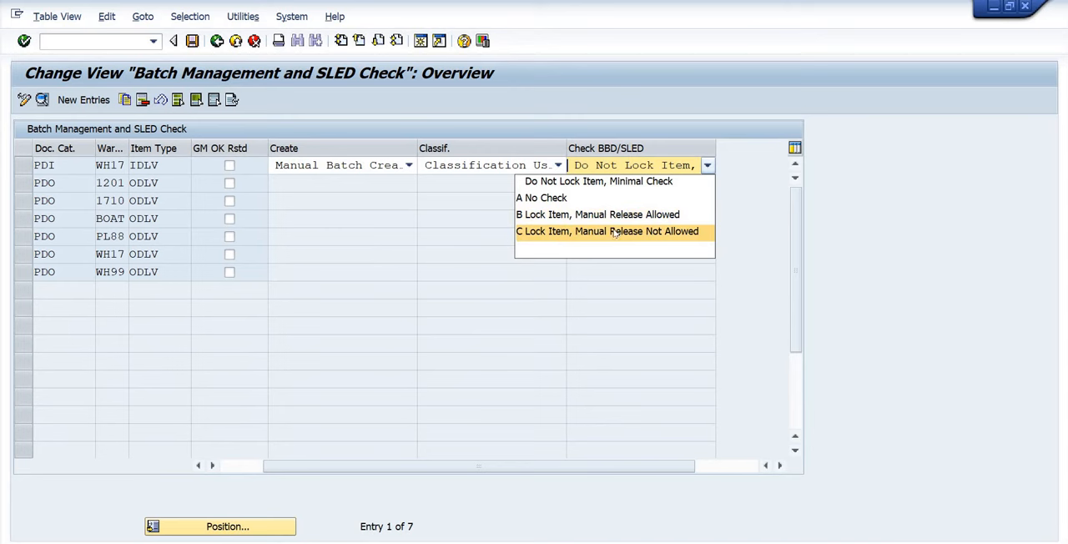
left_click(533, 184)
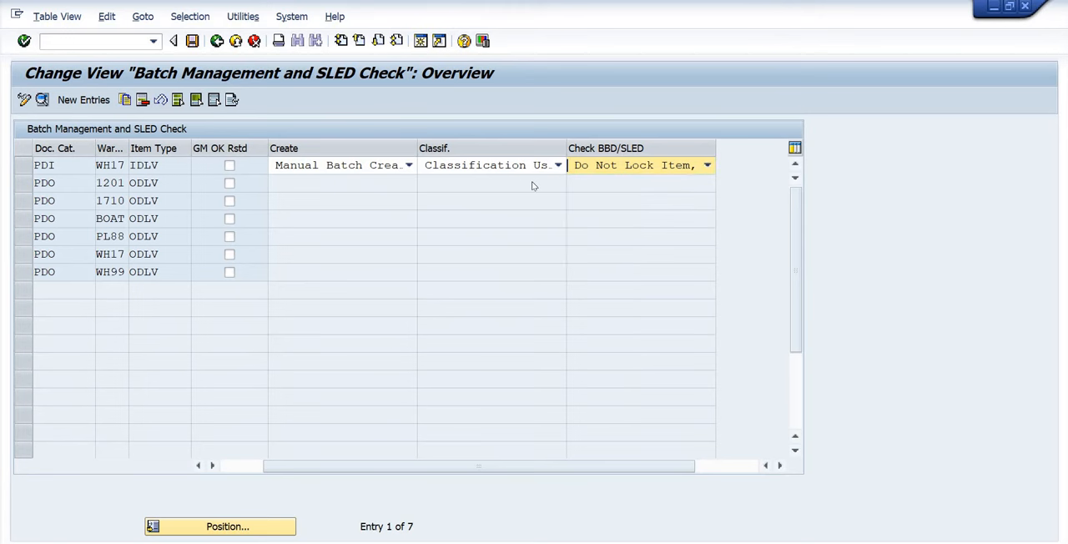
left_click(25, 170)
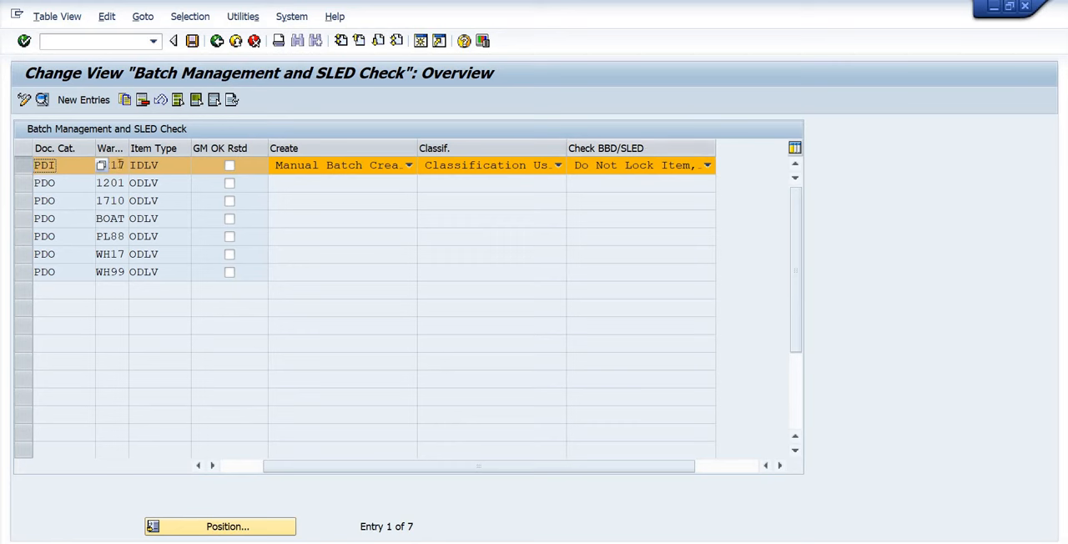
left_click(119, 164)
left_click(156, 167)
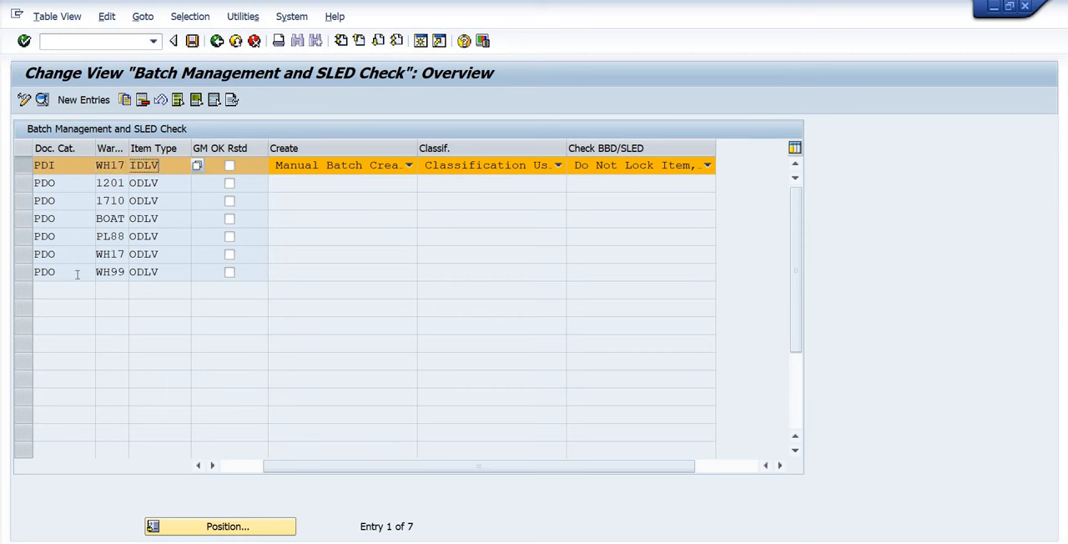
left_click(216, 41)
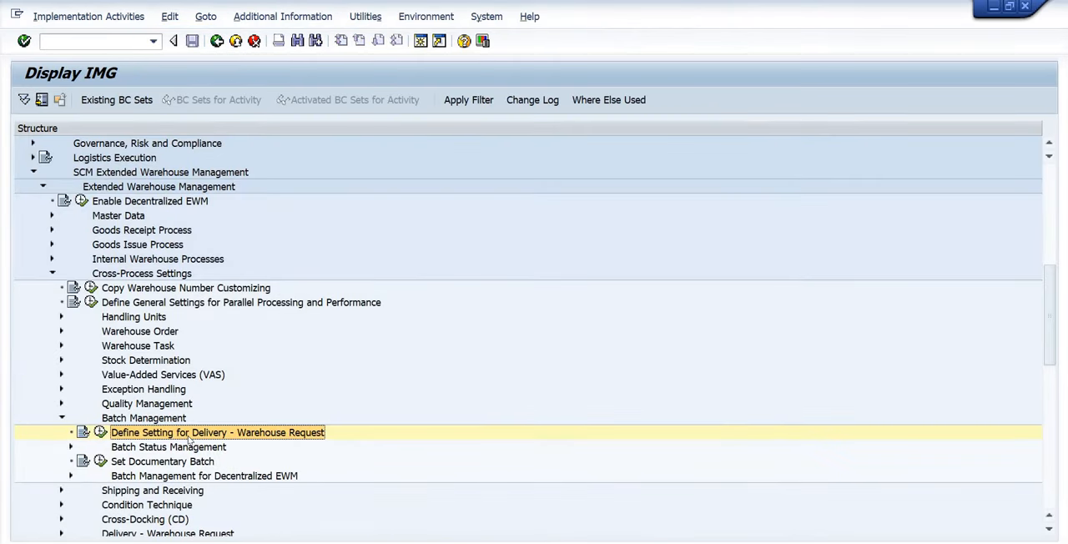
Expand Batch Status Management, review its Define Setting for Delivery - Warehouse Request entries, and return to the IMG.
scroll(191, 442, "down", 2)
left_click(146, 389)
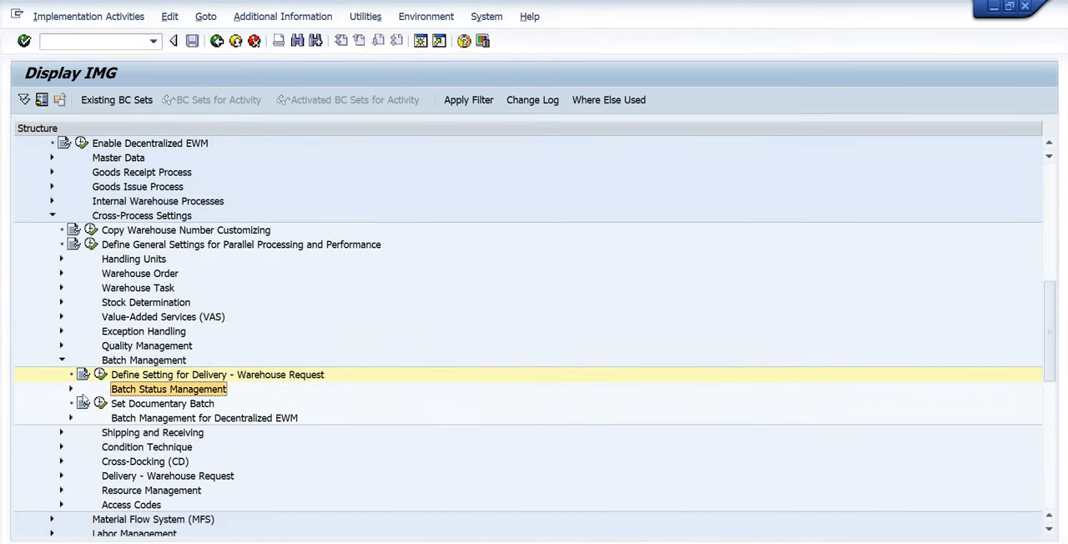
left_click(71, 388)
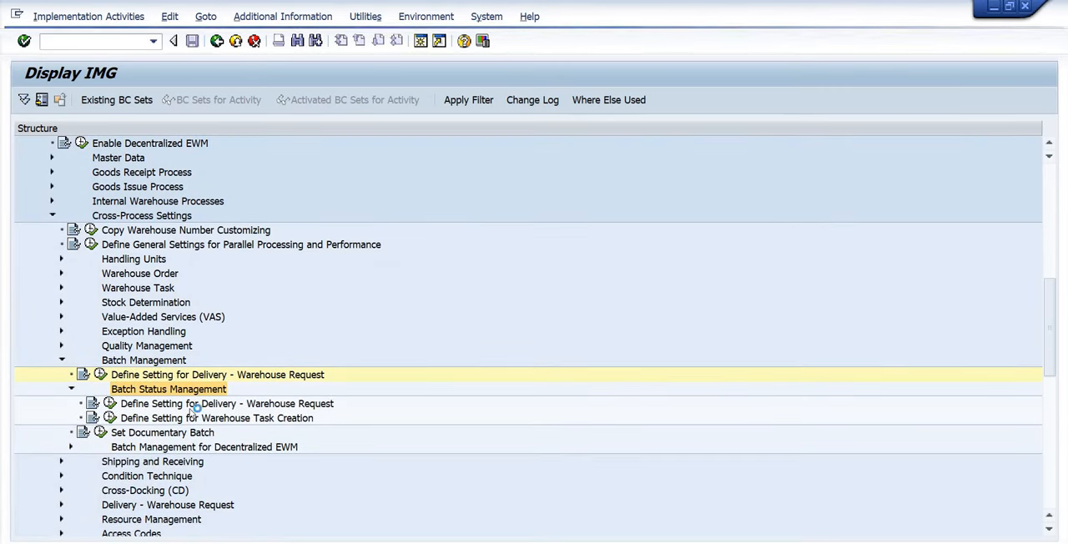
left_click(147, 401)
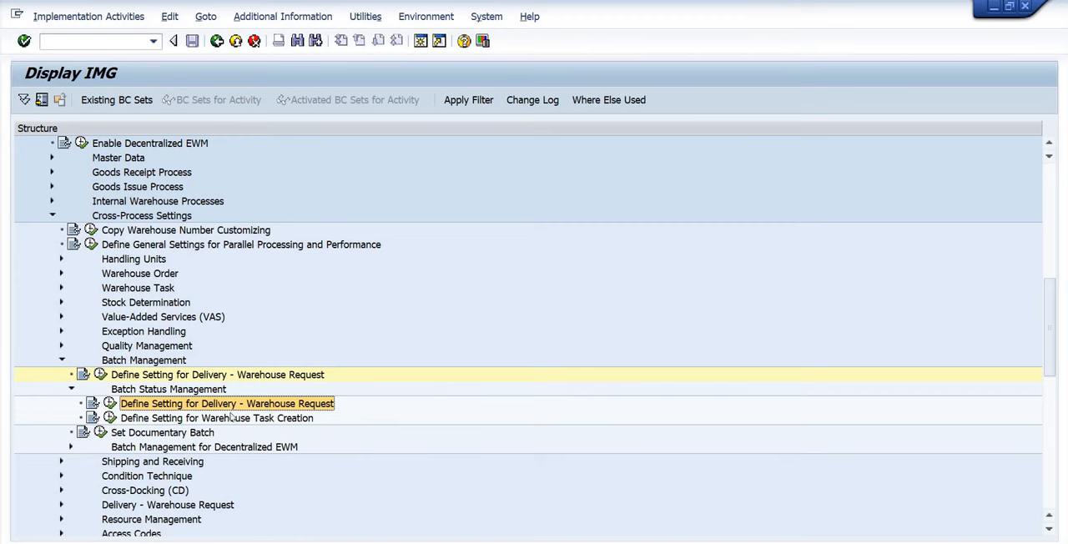
left_click(115, 404)
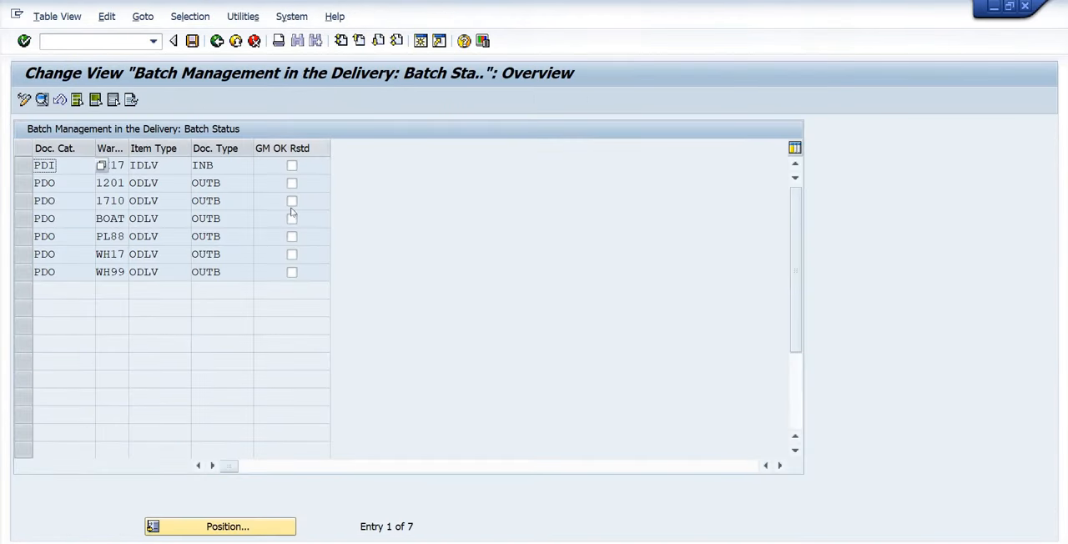
left_click(70, 218)
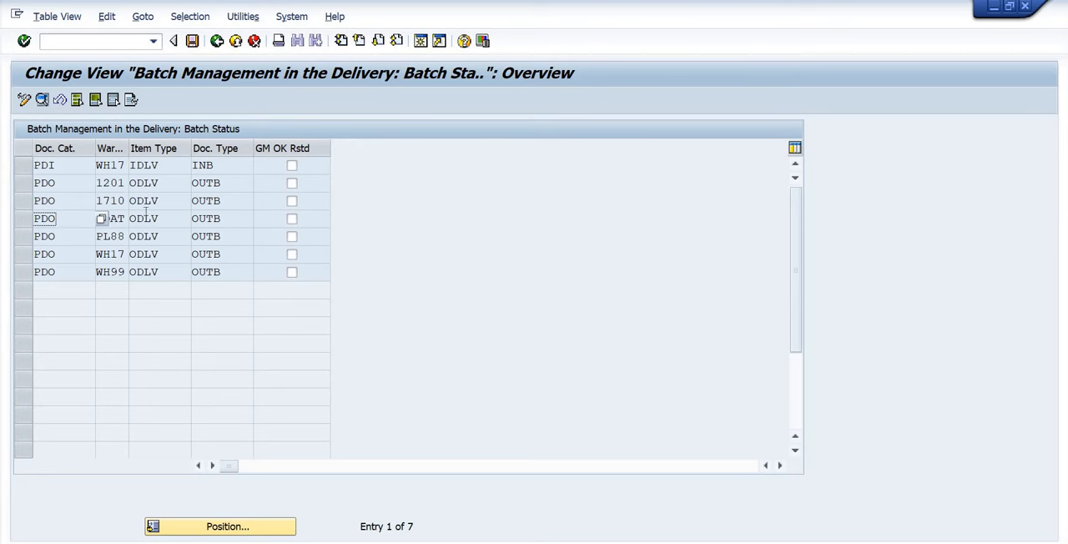
left_click(216, 44)
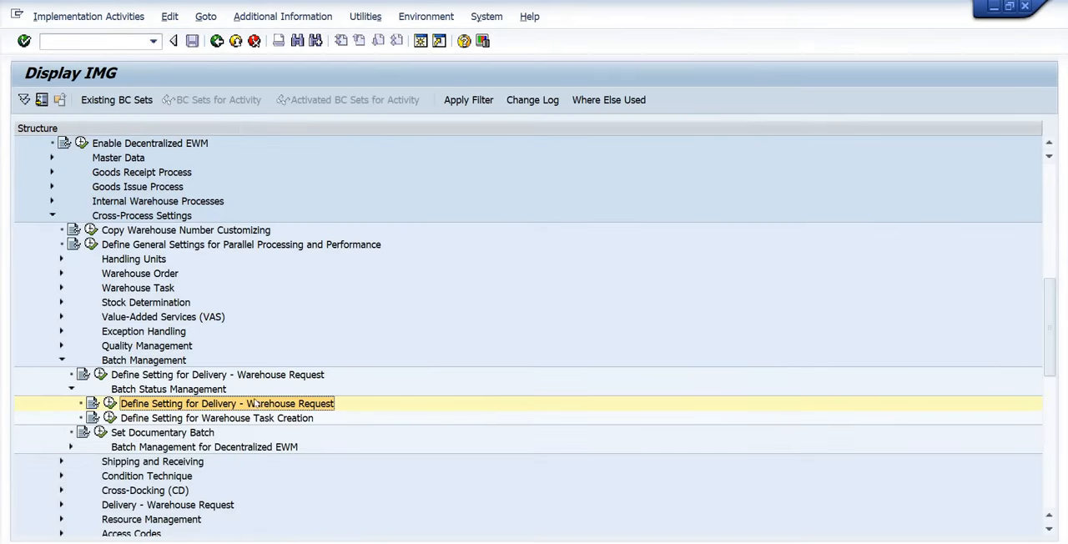
Review the warehouse process types in Define Setting for Warehouse Task Creation, return to the IMG, and collapse the EWM Batch Management node.
left_click(255, 421)
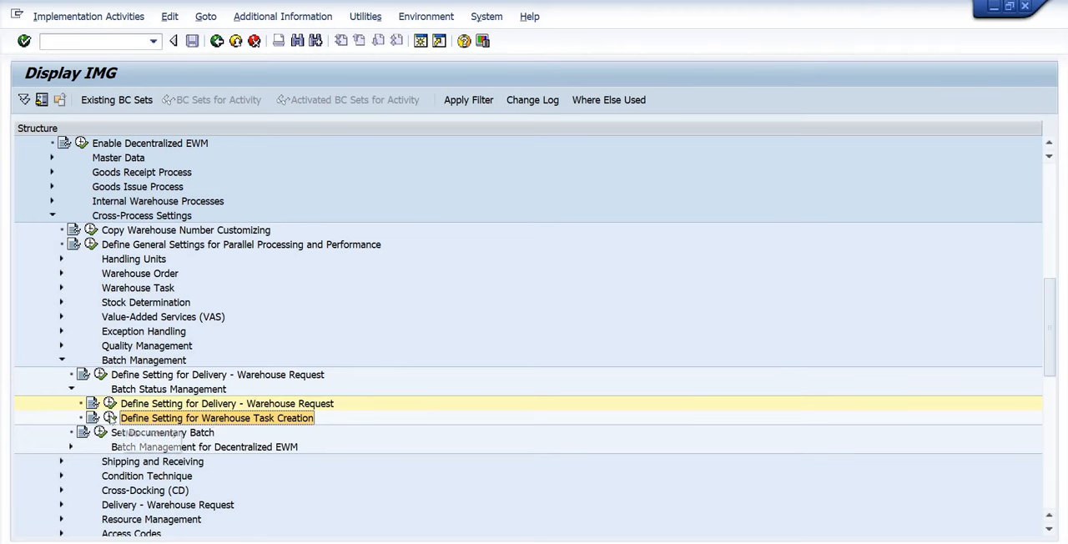
left_click(111, 418)
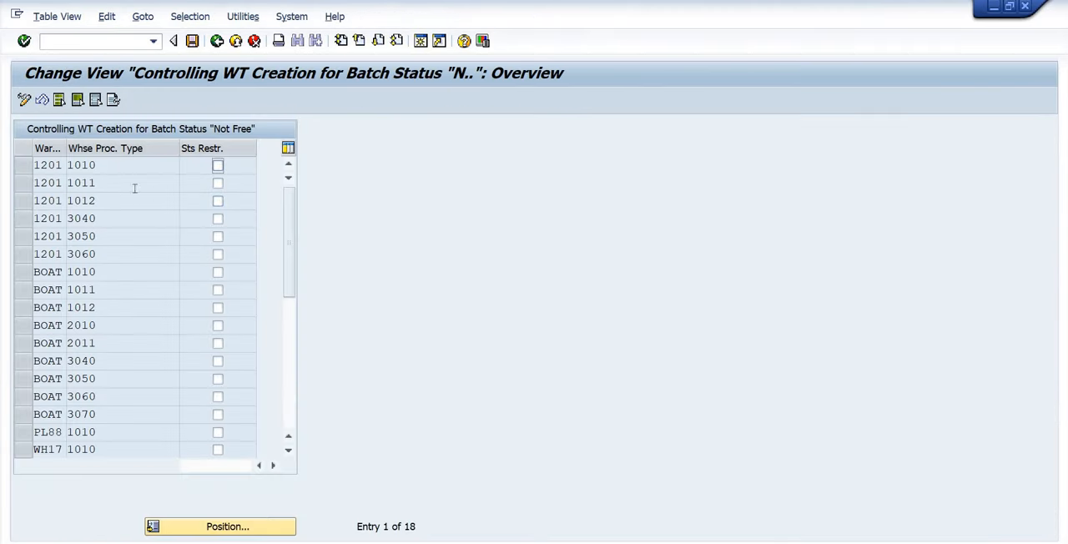
left_click(110, 165)
left_click(48, 272)
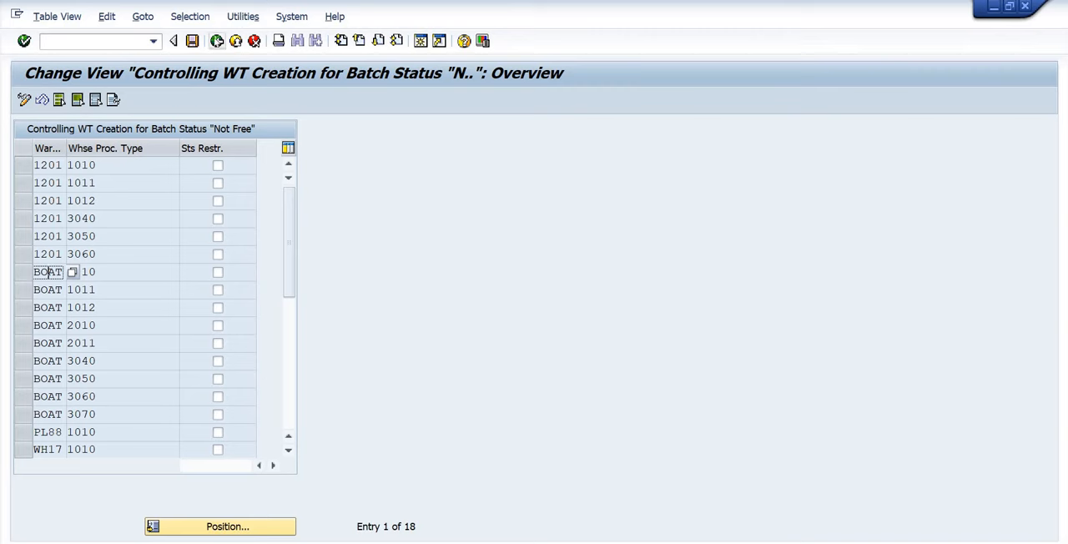
left_click(216, 41)
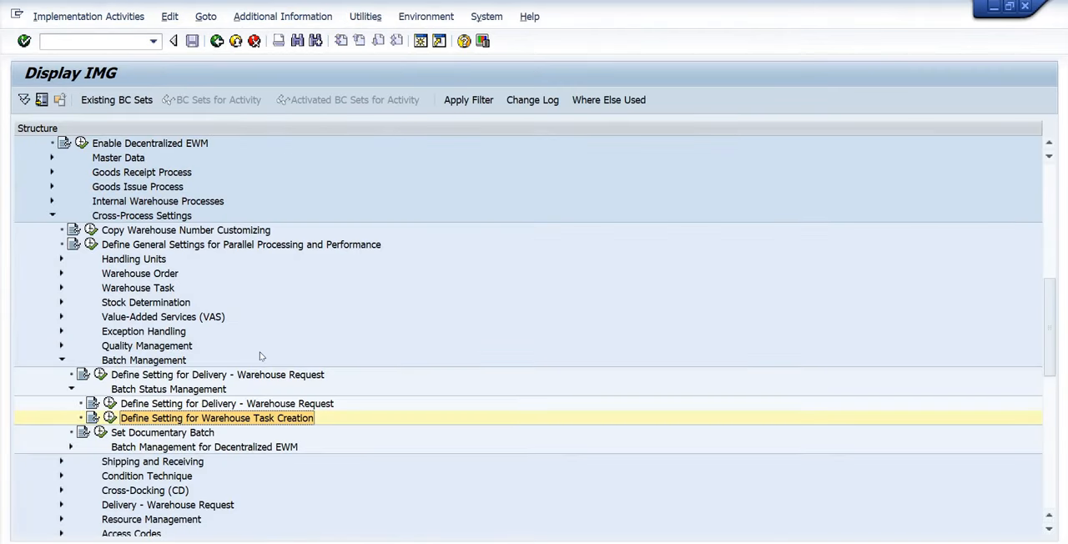
scroll(68, 375, "up", 1)
left_click(62, 389)
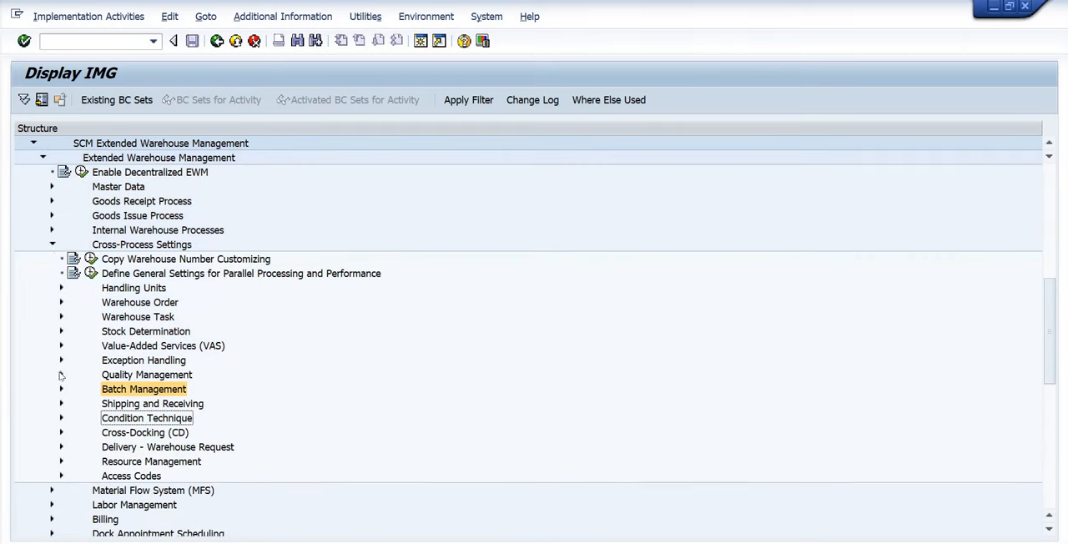
Collapse the Cross-Process Settings node and open the Create Material transaction MM01 in a new, maximized session.
left_click(52, 245)
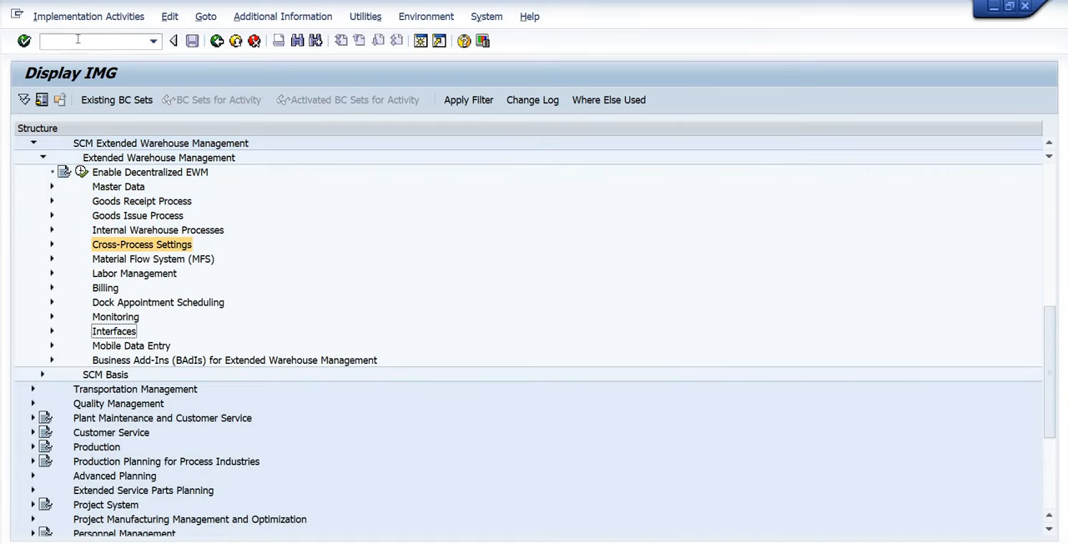
left_click(77, 39)
type("/omm")
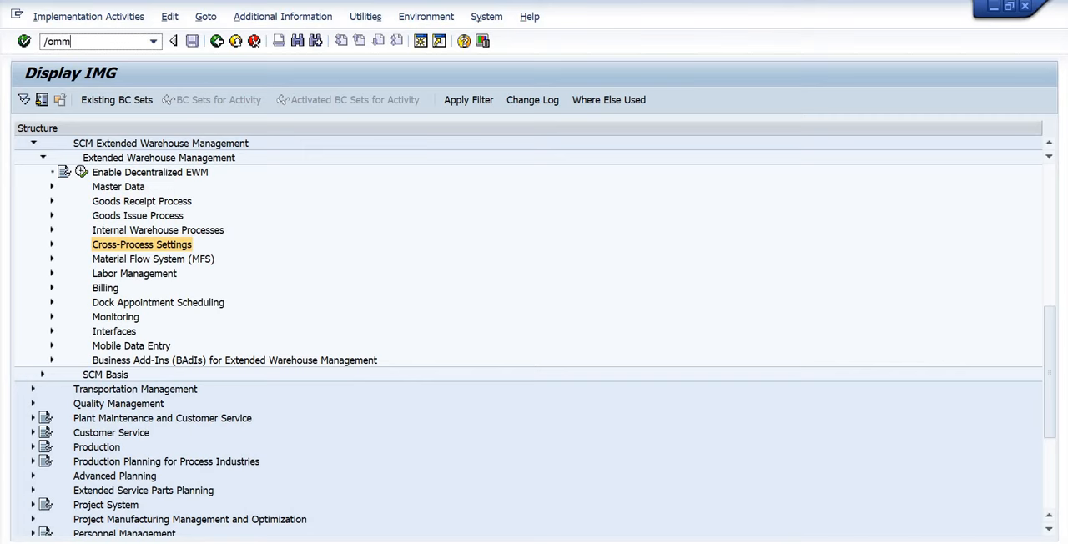
type("03")
key("Return")
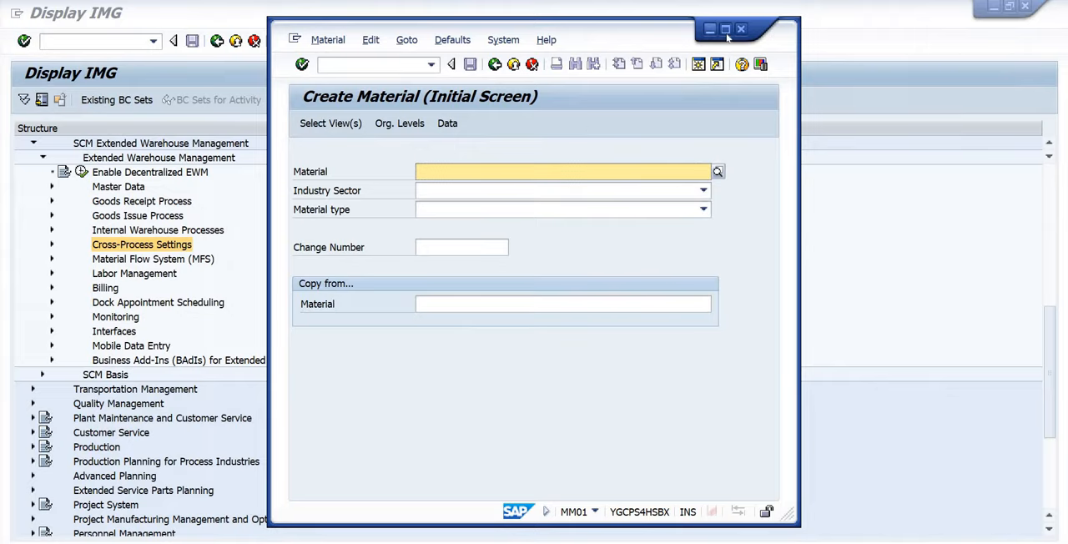
left_click(725, 29)
Set WH01-MAT1 as the material to copy from and enter WH01-MAT3 as the new material number.
left_click(182, 274)
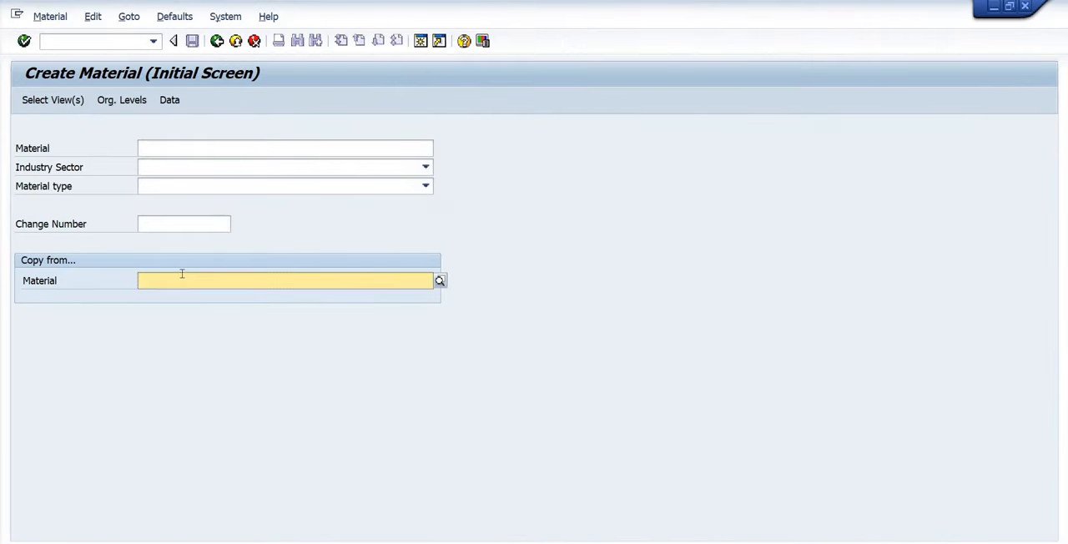
key("Down")
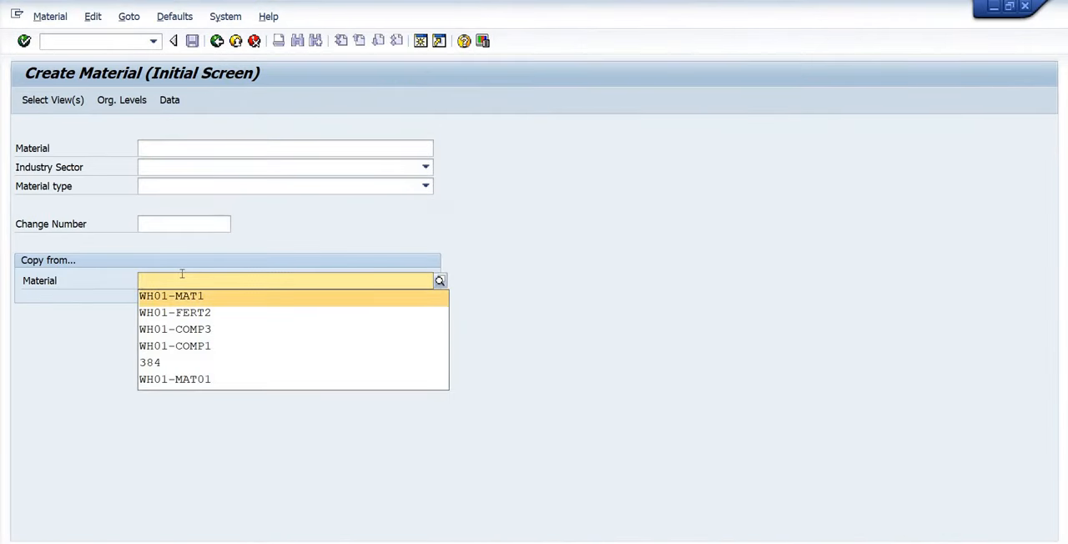
key("Return")
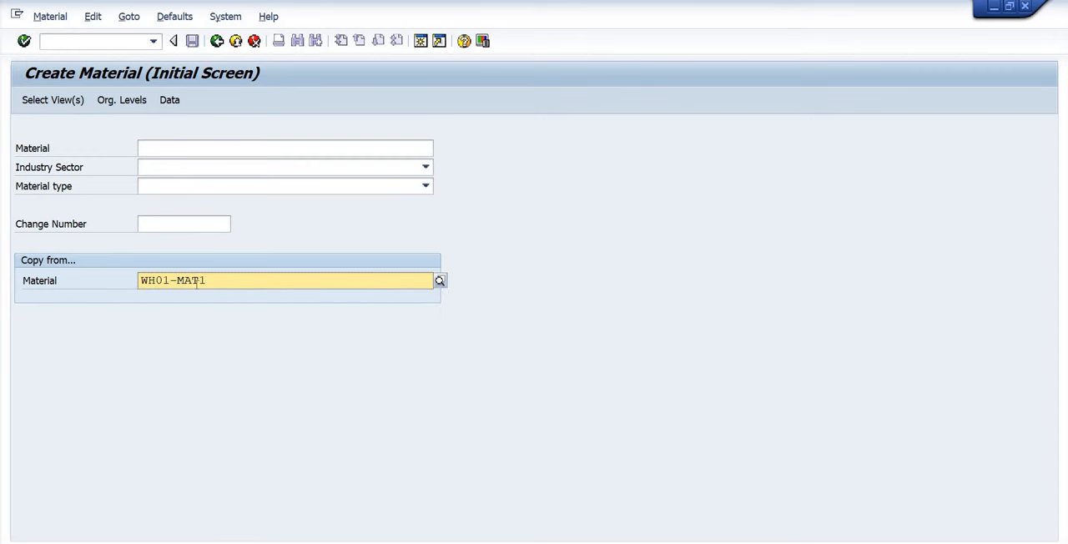
left_click_drag(209, 284, 134, 286)
left_click(140, 285)
left_click(170, 147)
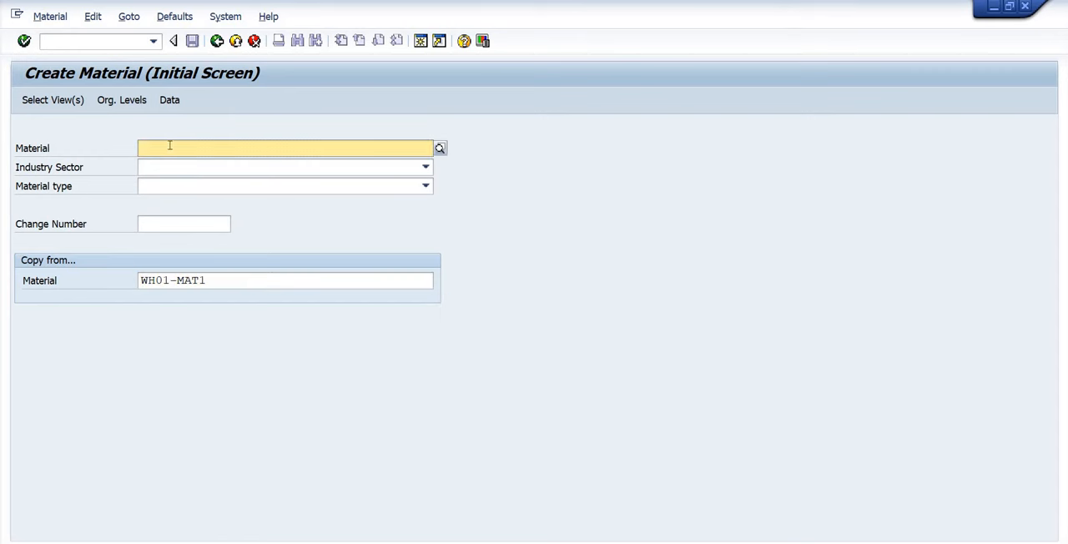
key("ctrl+v")
key("BackSpace")
type("3")
key("Tab")
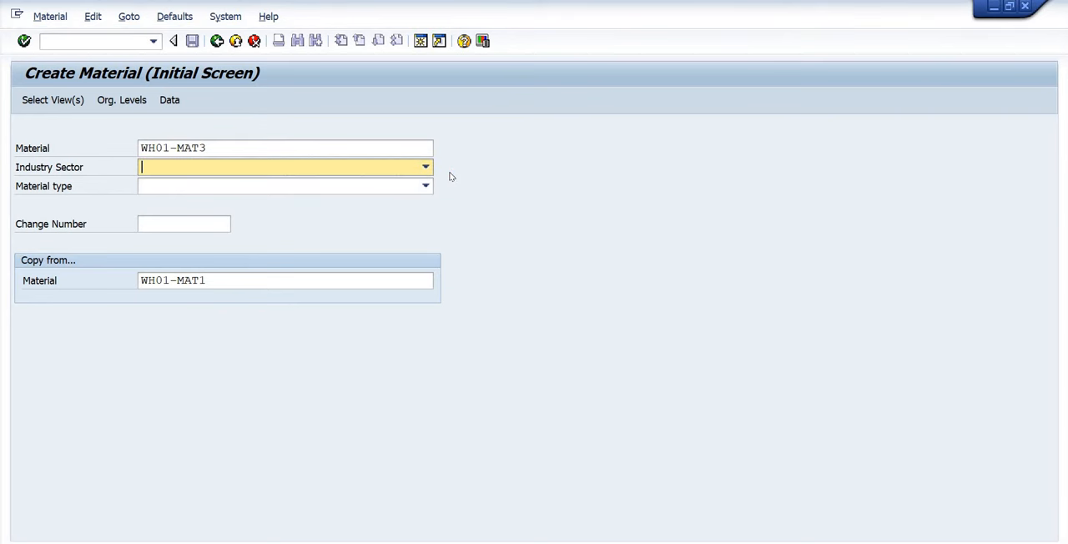
Set the industry sector to M Mechanical engineering and the material type to FERT Finished Product, and proceed to view selection.
type("M Mechanical engineering")
key("Tab")
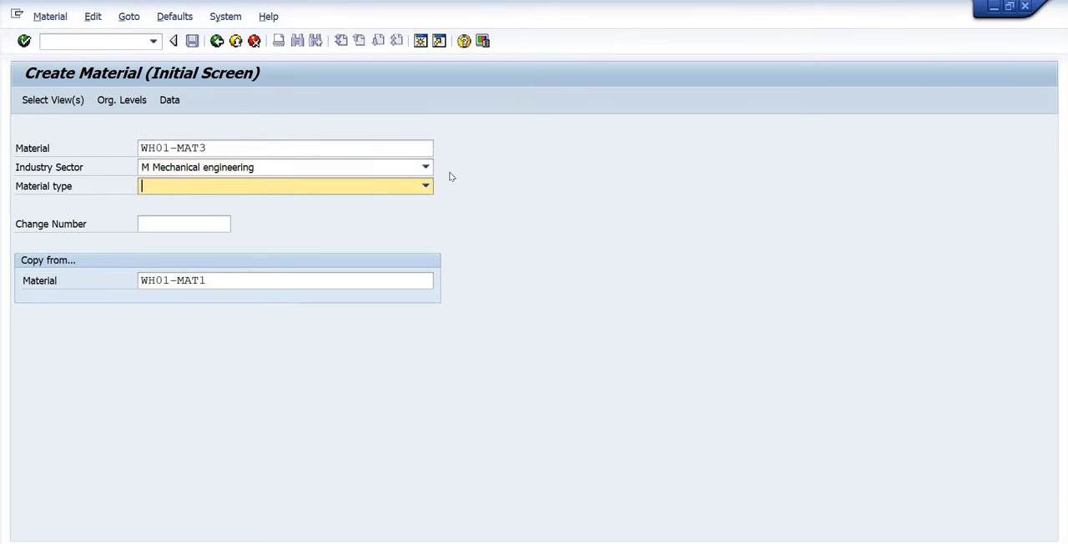
type("FERT Finished Product")
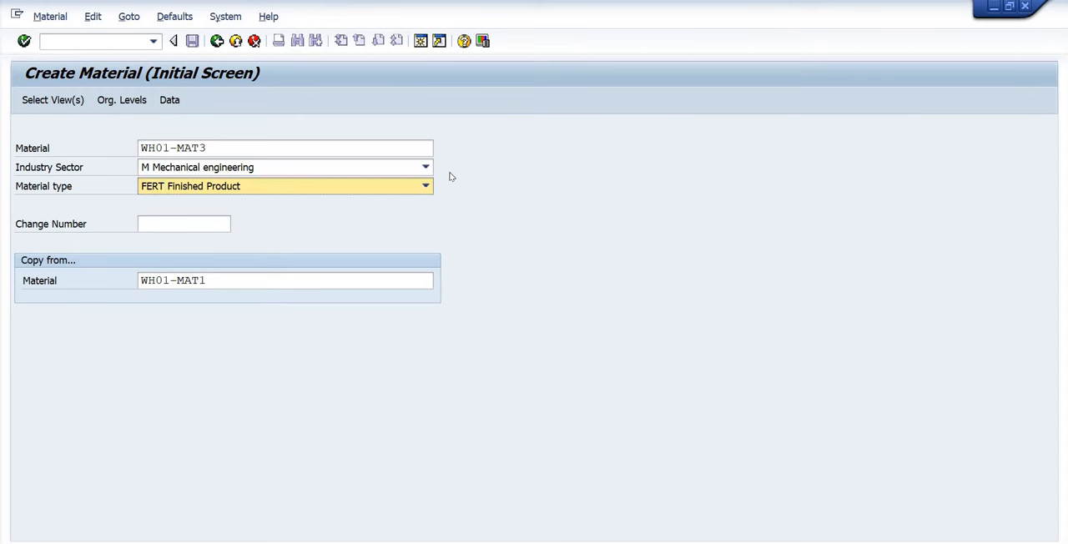
key("Return")
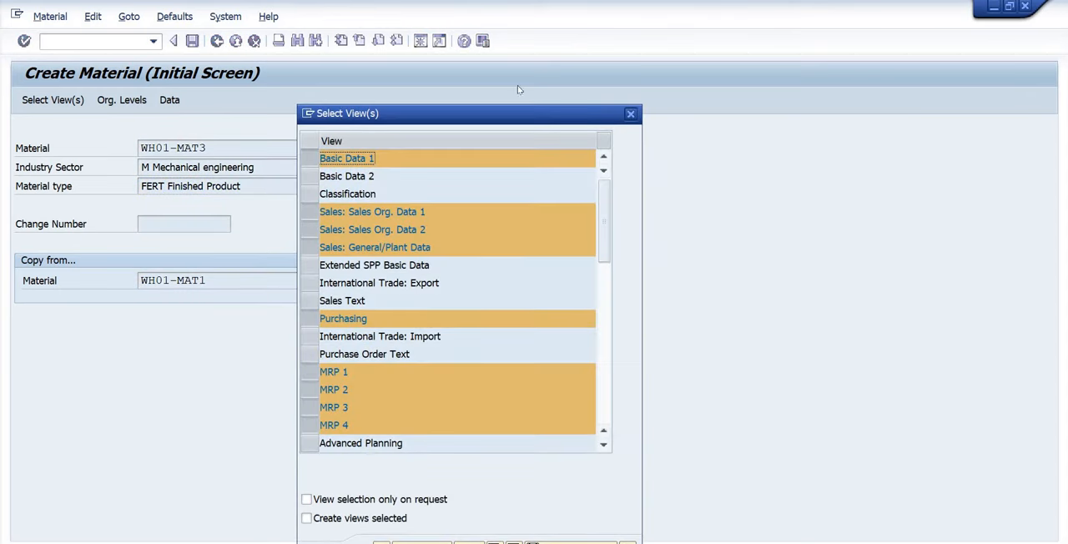
Add the Classification and Basic Data 2 views to the preselected views and continue to the material data.
left_click(393, 145)
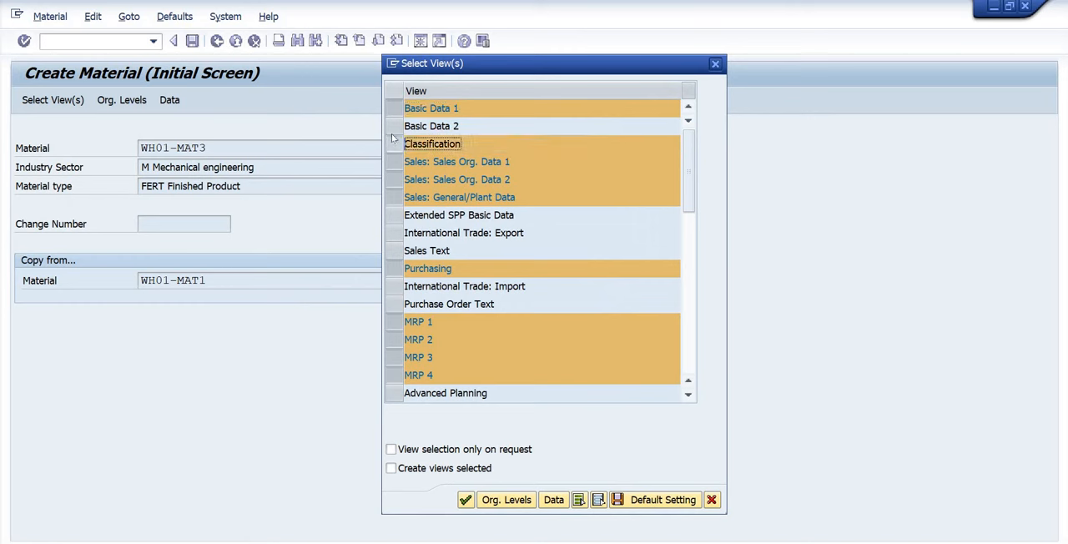
left_click(393, 147)
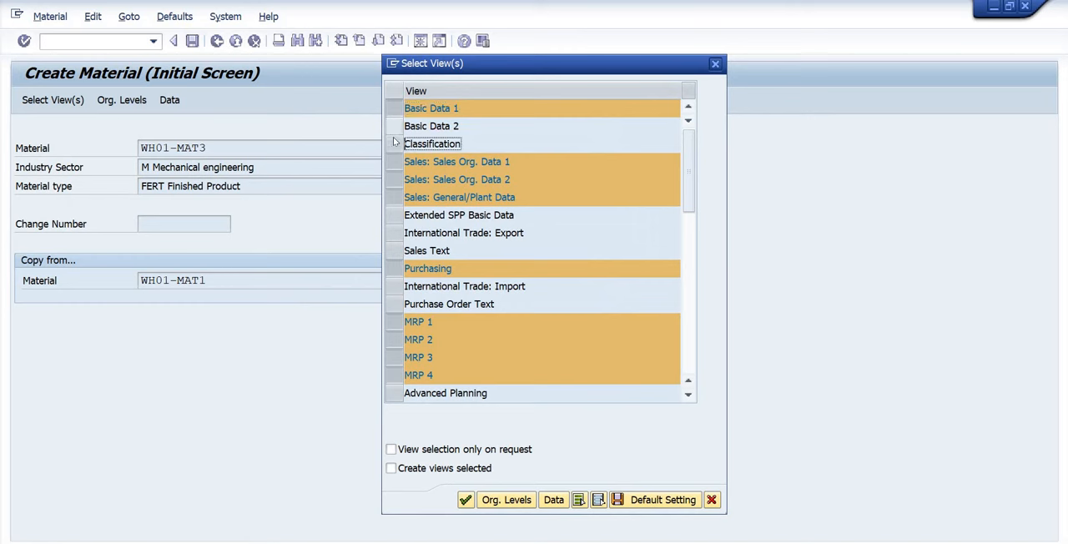
left_click(393, 144)
left_click(395, 126)
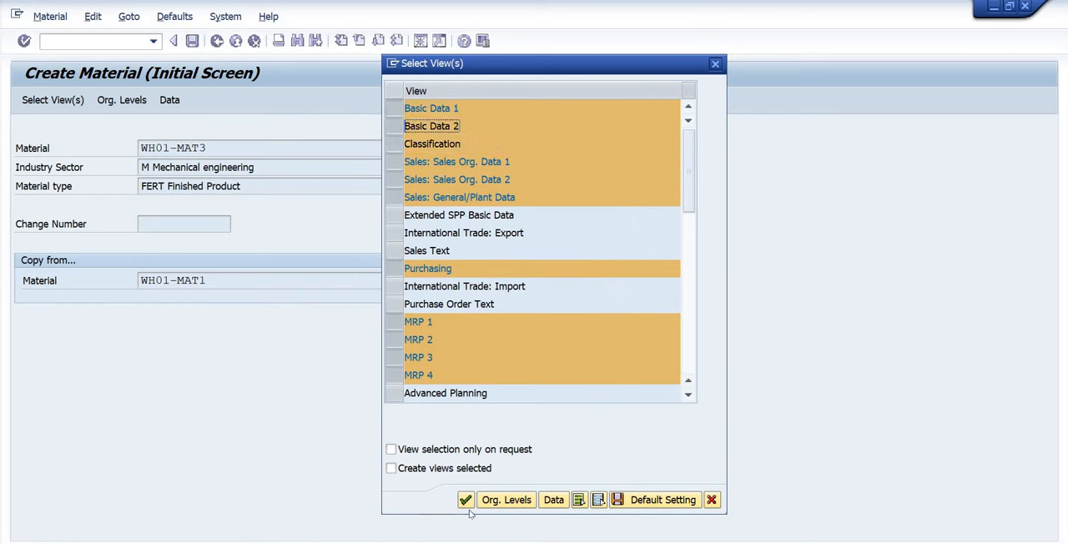
scroll(502, 423, "down", 1)
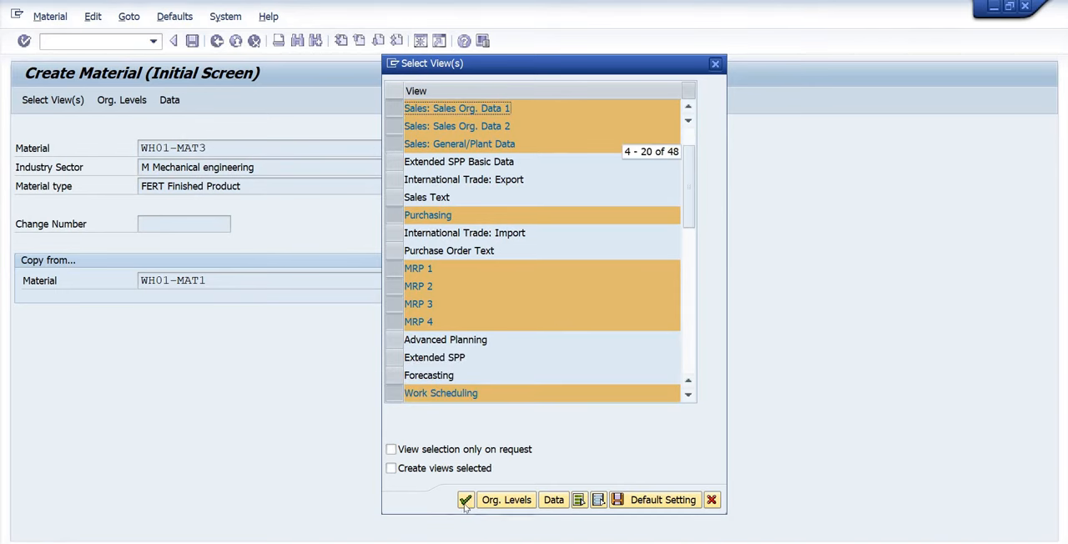
left_click(465, 500)
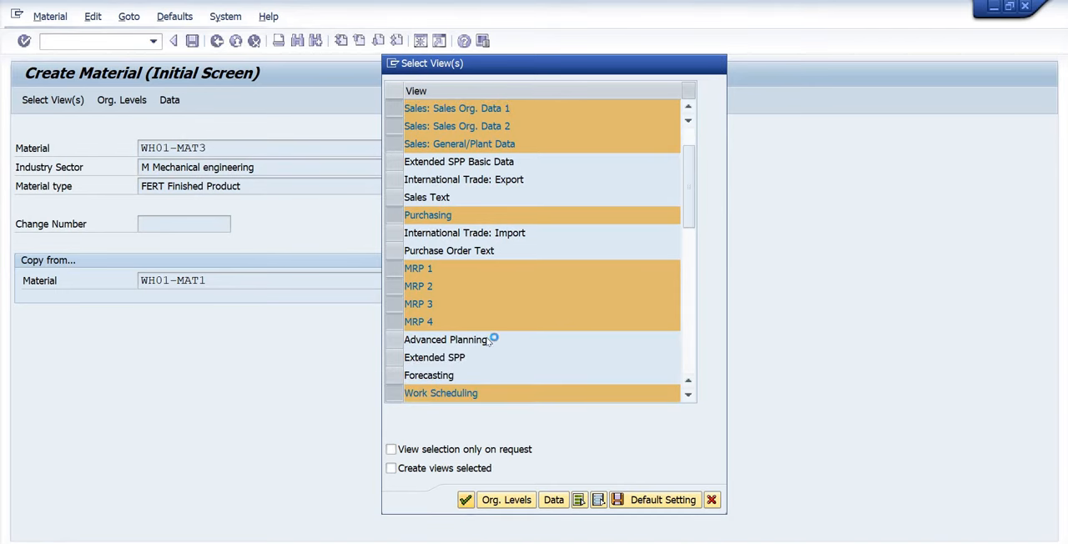
left_click(530, 377)
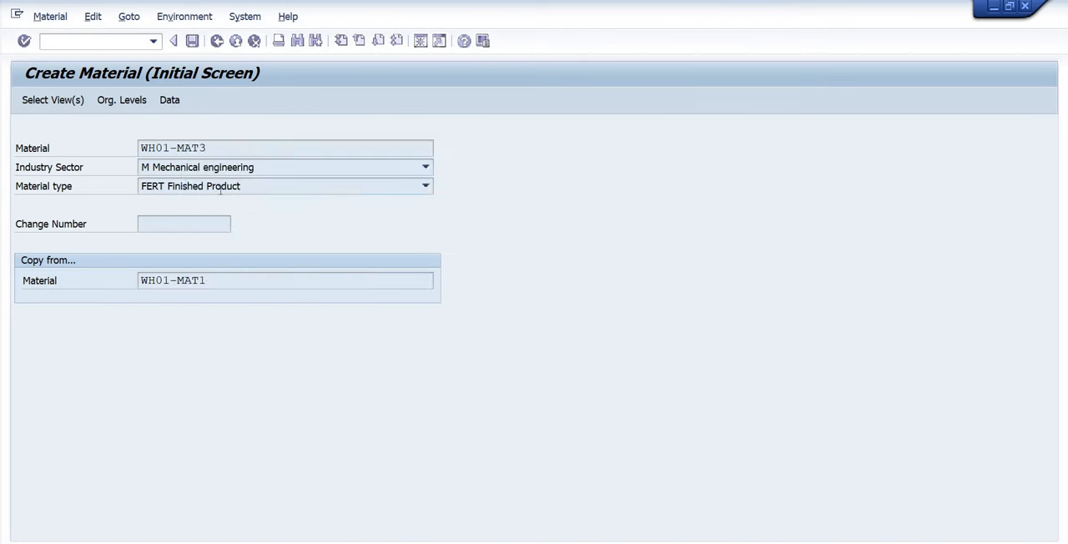
Set the material description to WH01-MAT3 and the material group to 01, and continue through Basic data 2 to Classification.
left_click(200, 188)
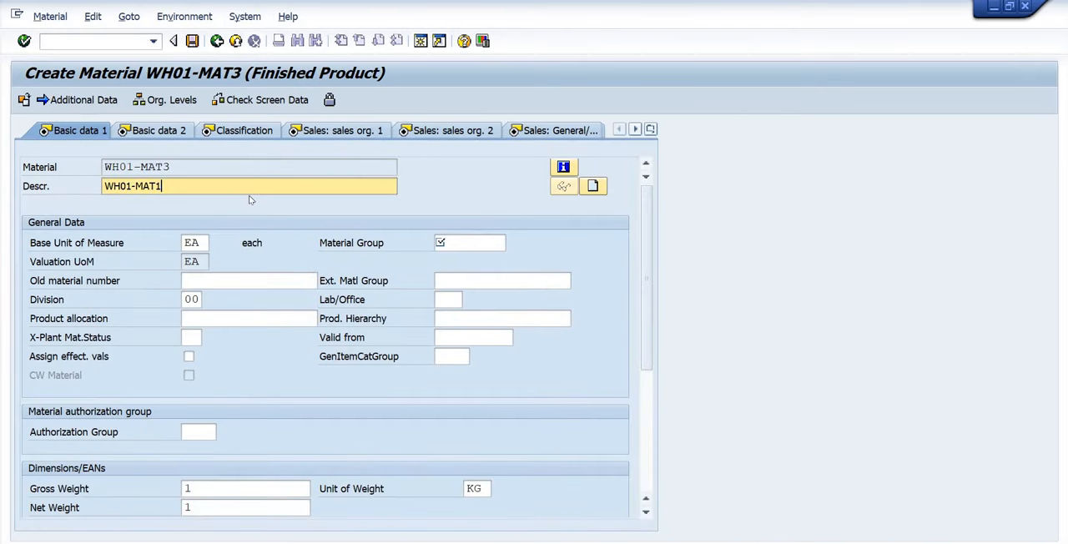
type("a")
key("shift+Home")
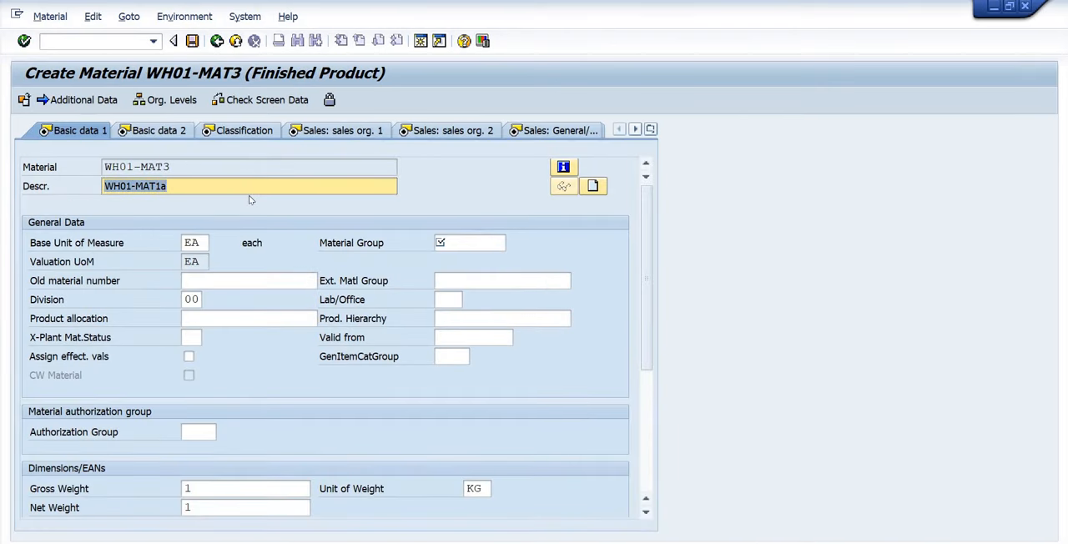
type("WH01-MAT3")
left_click(463, 243)
type("01")
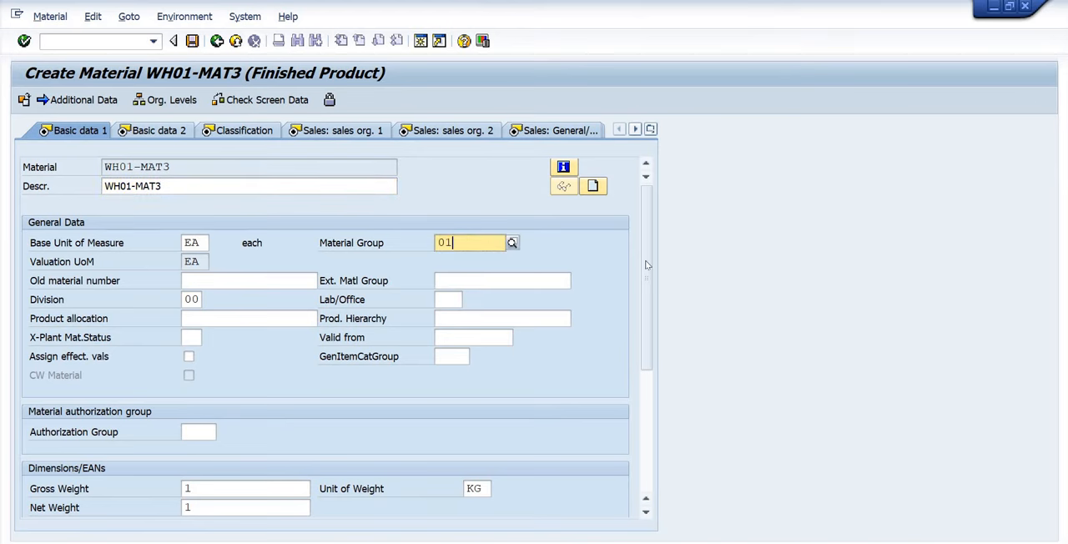
left_click_drag(646, 264, 655, 373)
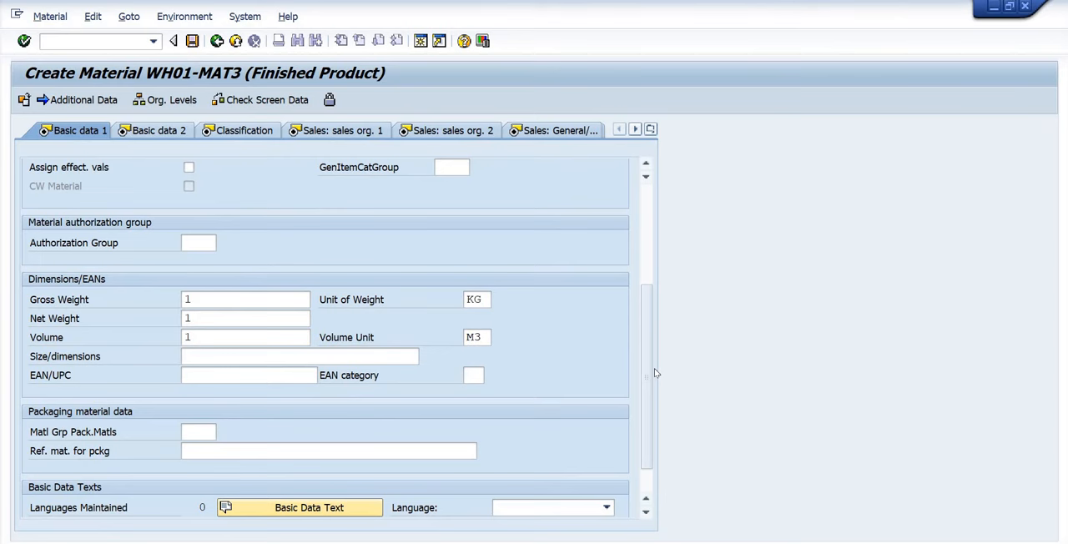
key("Return")
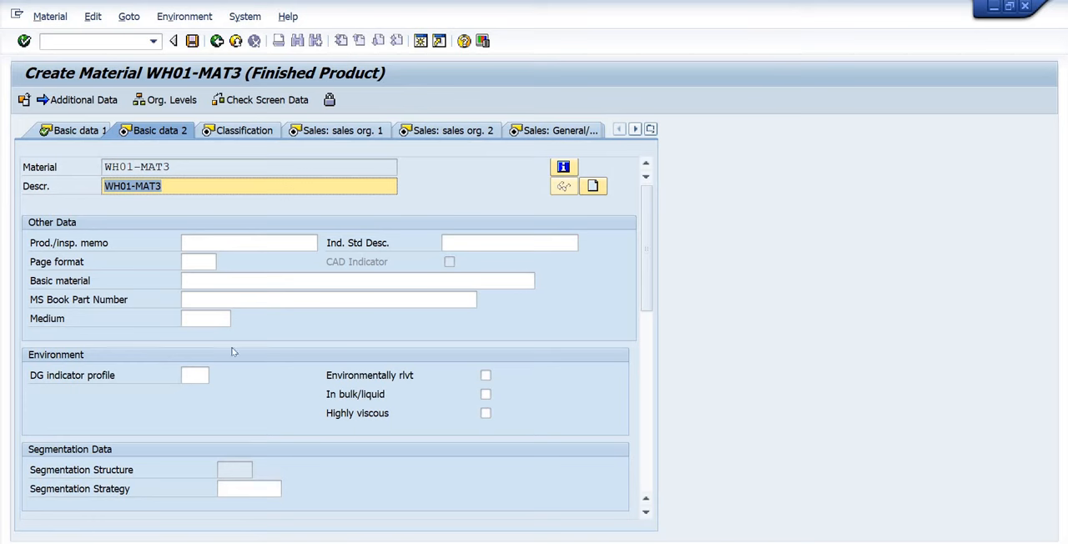
key("Return")
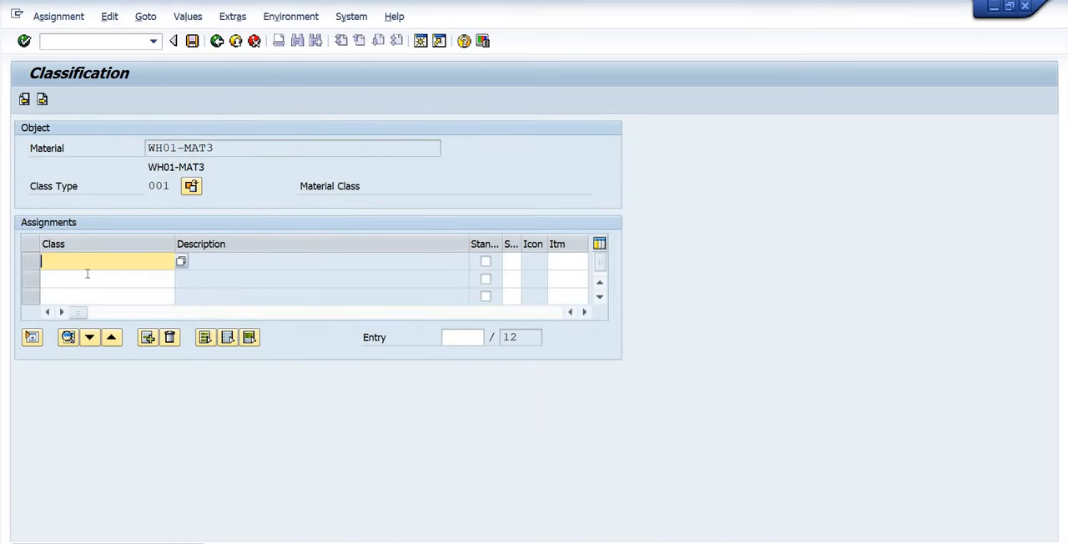
Look up the available classes for class type 001 Material Class and close the list without choosing one.
left_click(181, 261)
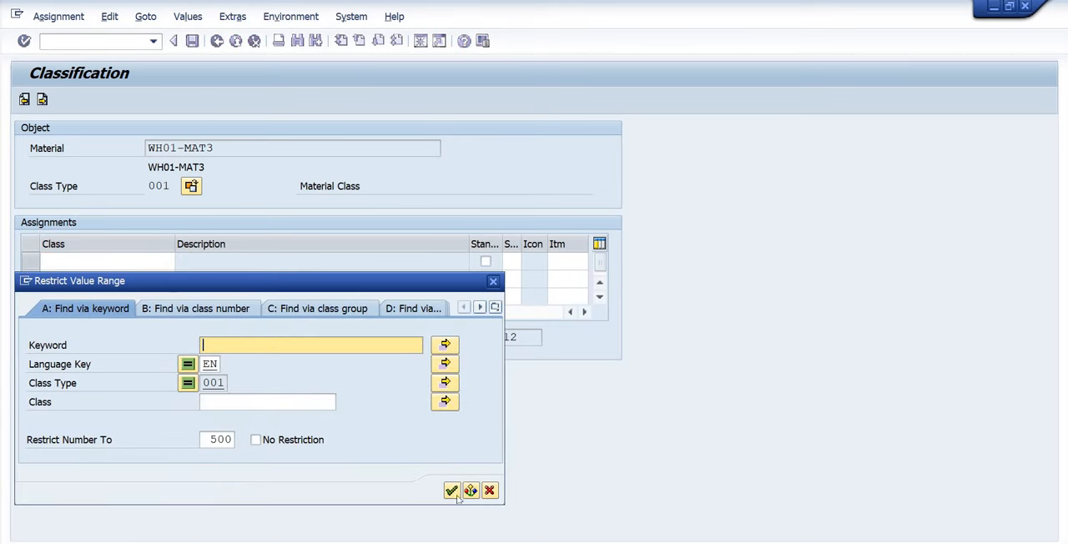
left_click(451, 490)
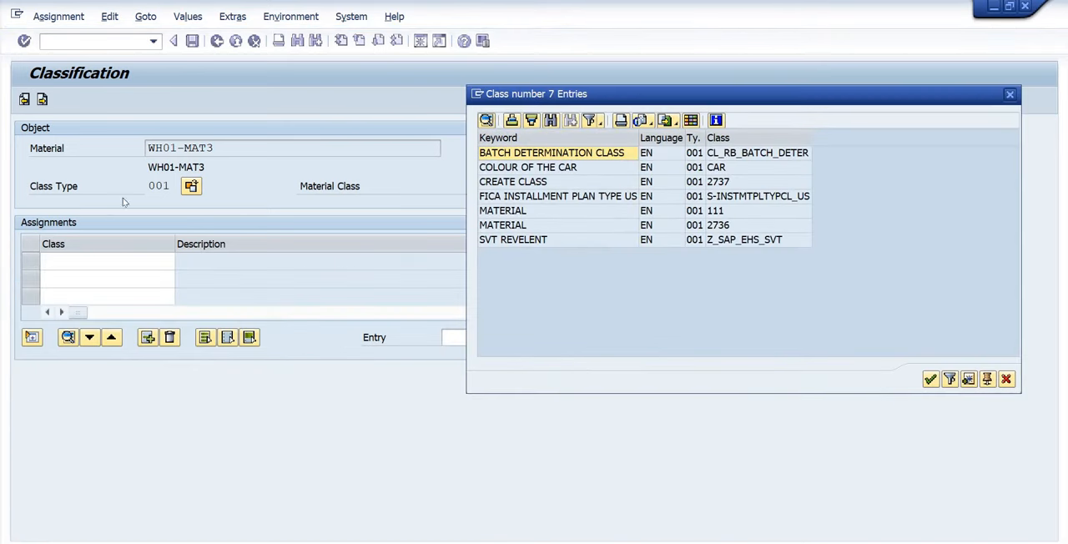
left_click(1010, 375)
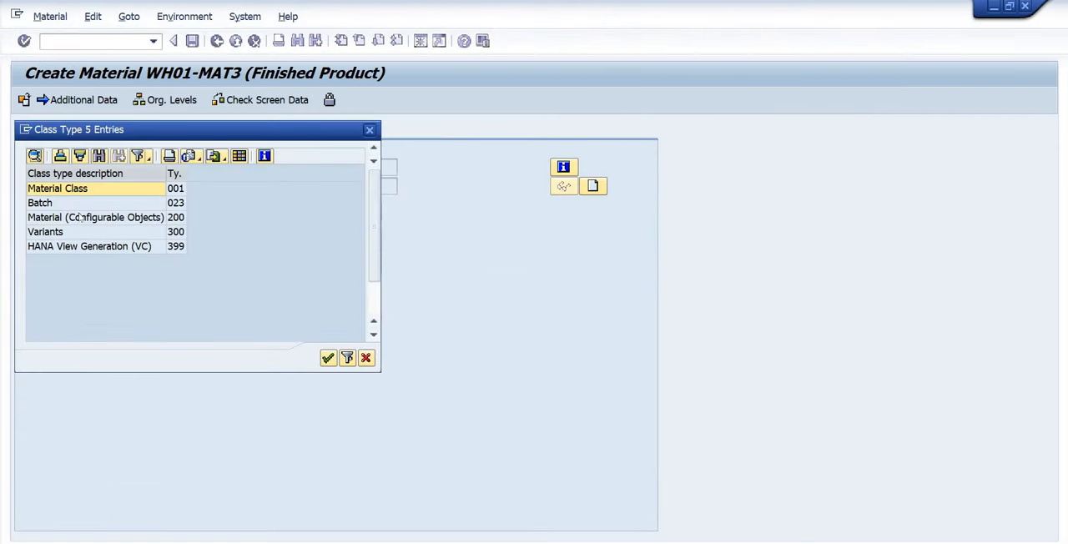
Choose class type 023 Batch for the classification of material WH01-MAT3.
left_click(67, 204)
left_click_drag(161, 137, 717, 75)
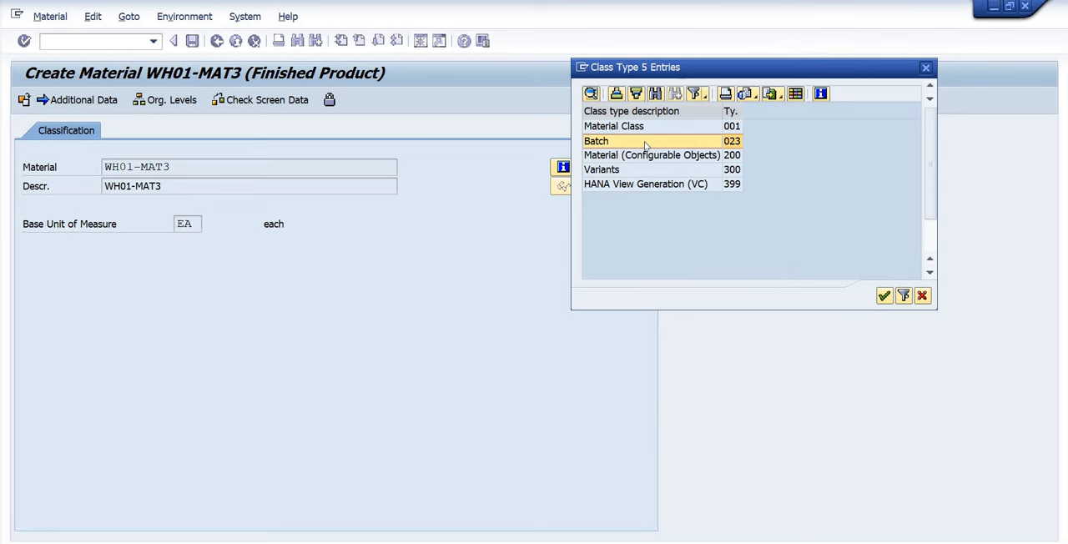
double_click(645, 145)
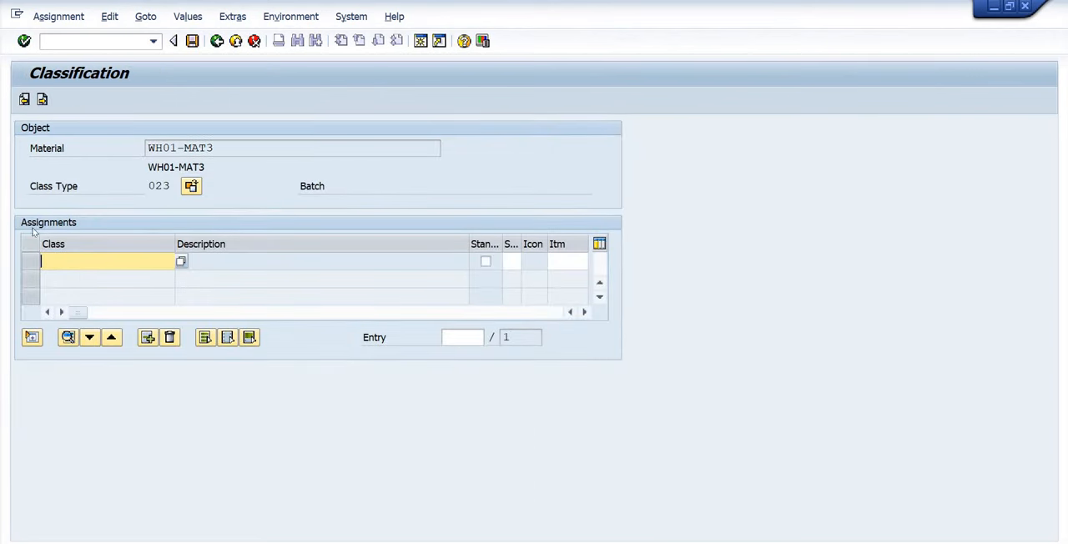
Assign the class YN_EWM01, Batch Class for EWM, to material WH01-MAT3.
left_click(180, 262)
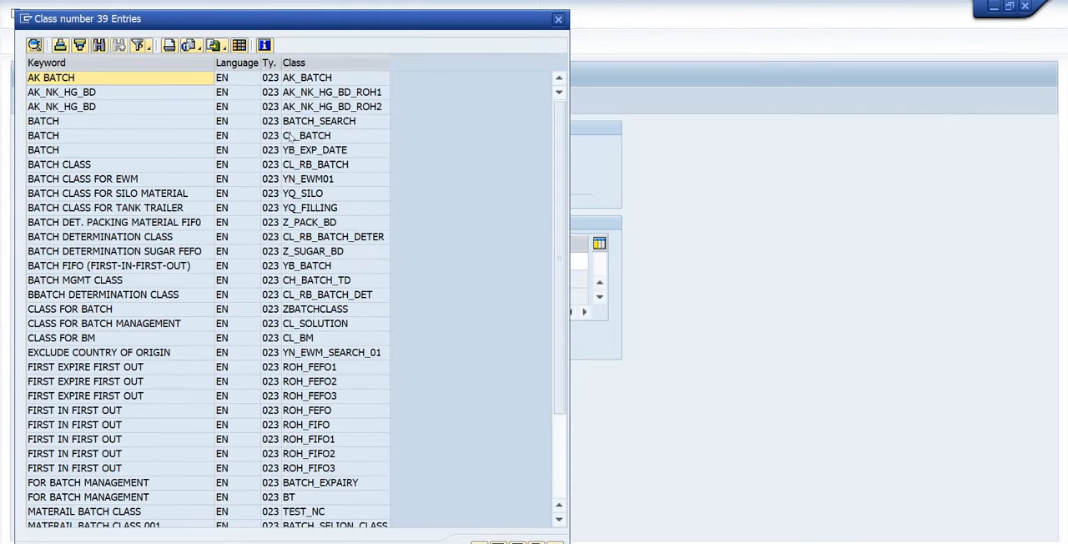
left_click(294, 150)
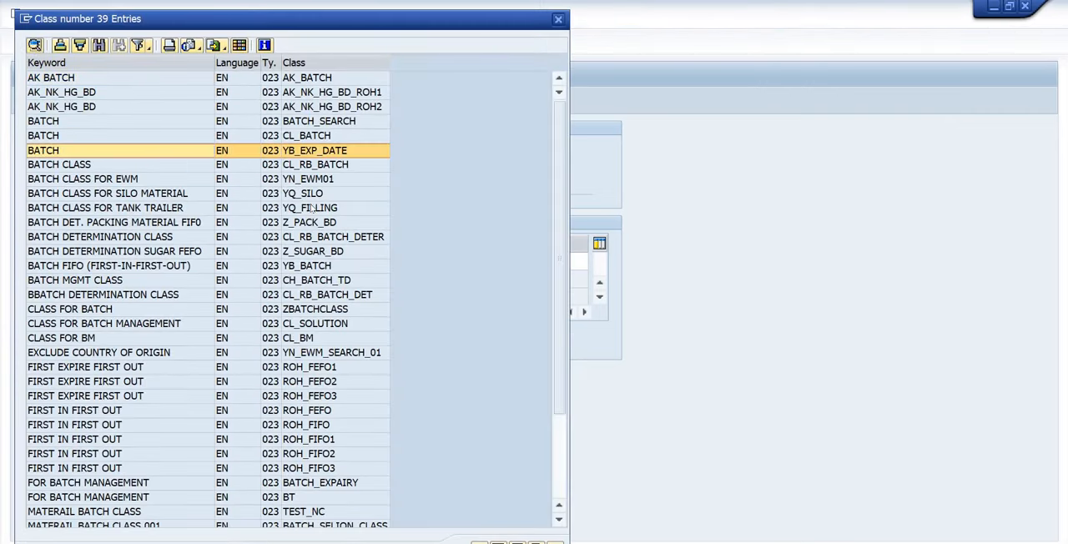
left_click(71, 180)
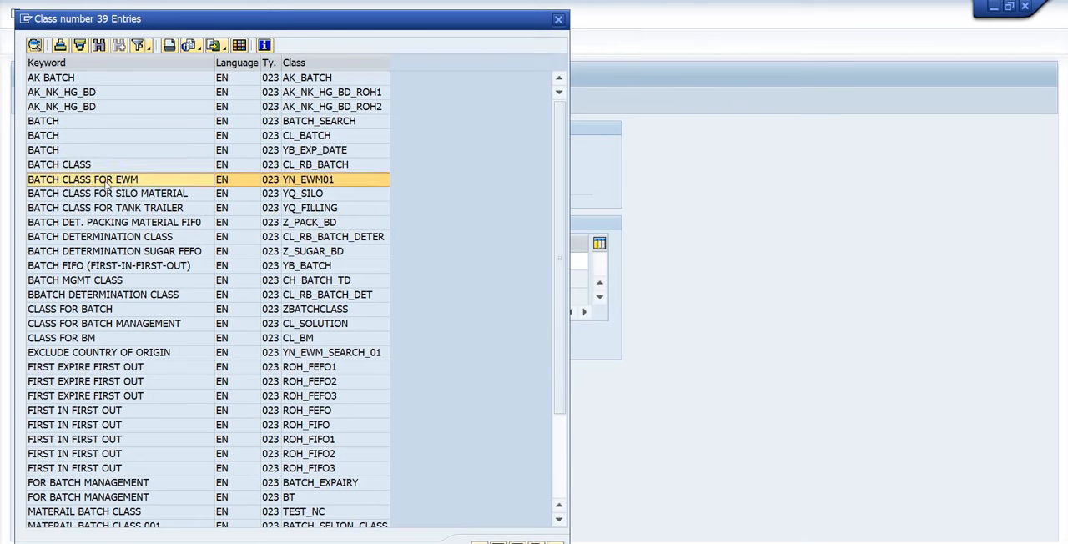
double_click(107, 183)
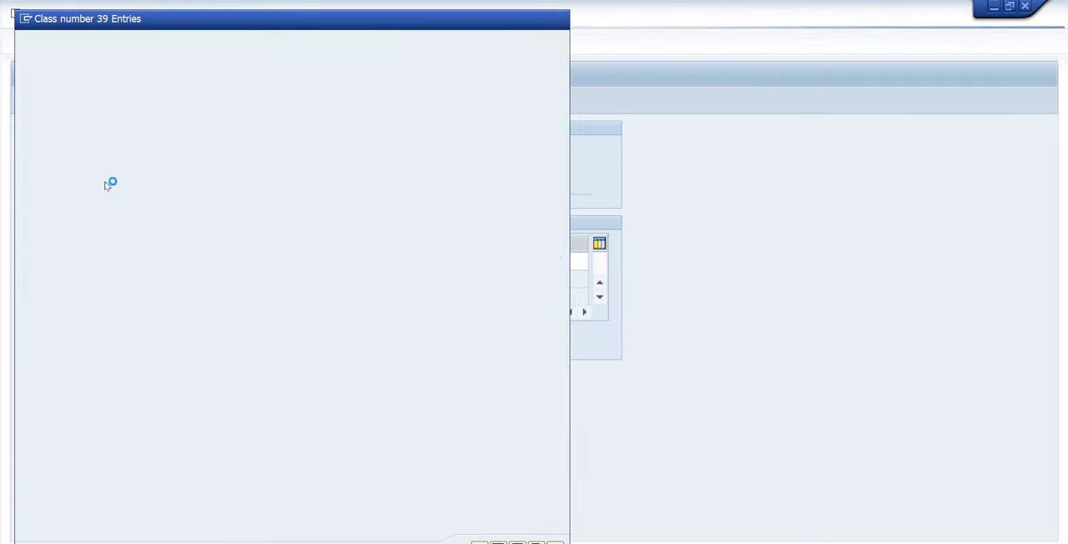
key("Return")
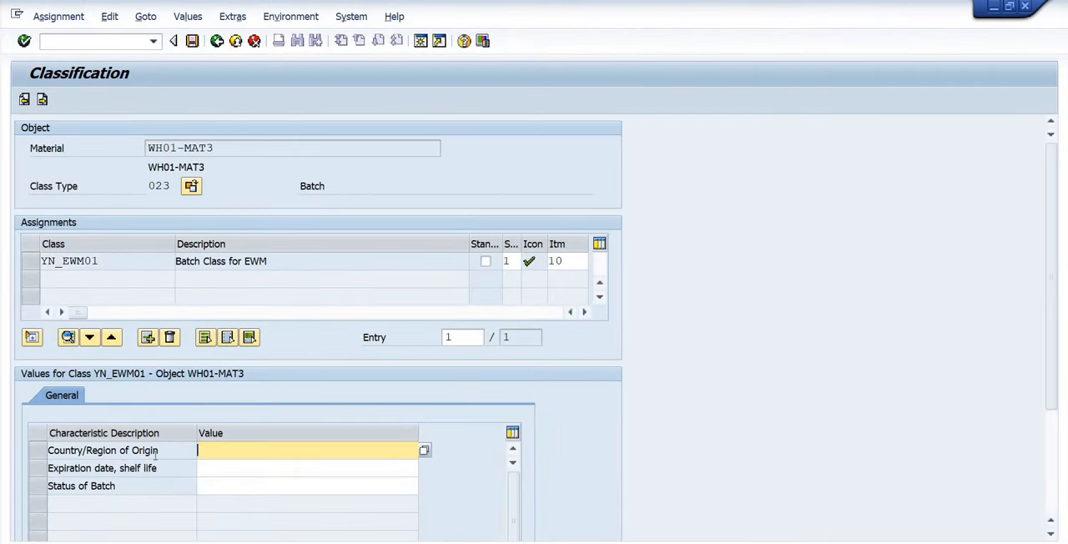
Review the Country/Region of Origin, Expiration date, shelf life and Status of Batch characteristics of class YN_EWM01.
left_click(156, 451)
left_click(117, 468)
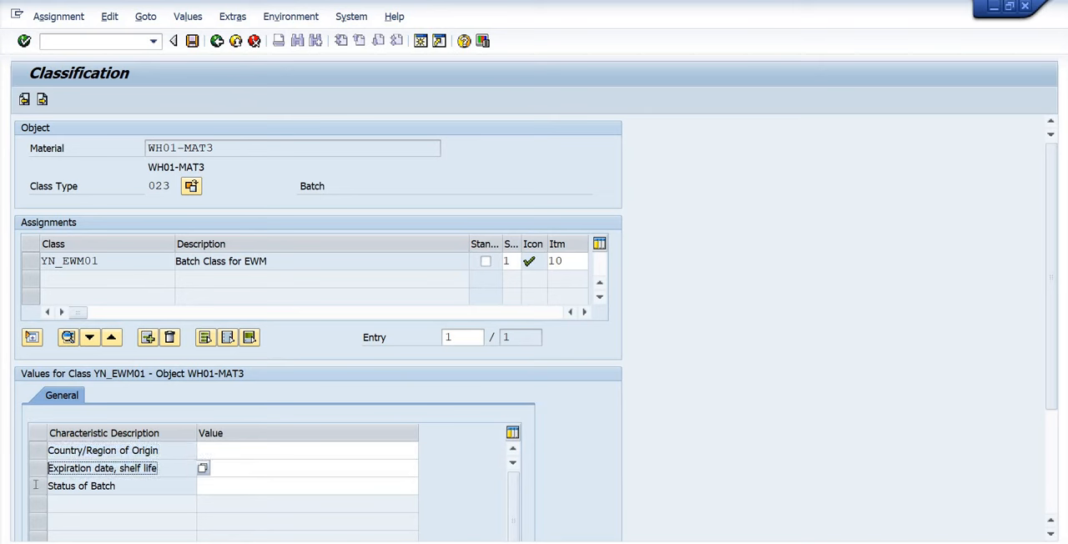
left_click_drag(36, 485, 40, 485)
left_click_drag(162, 469, 37, 468)
left_click_drag(171, 451, 26, 451)
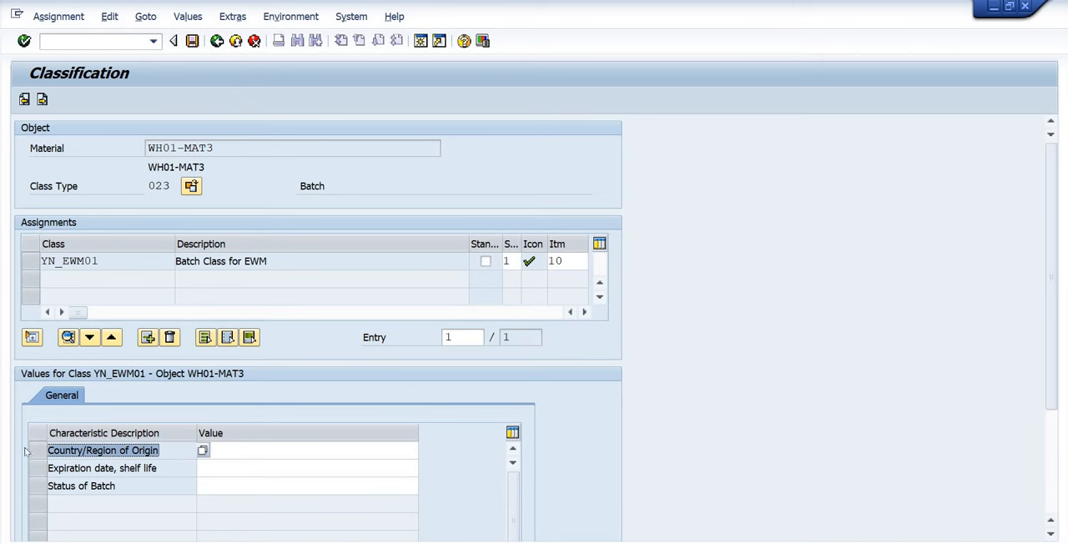
Try to set the Status of Batch characteristic to Released from its list of possible values.
left_click(287, 487)
left_click(424, 487)
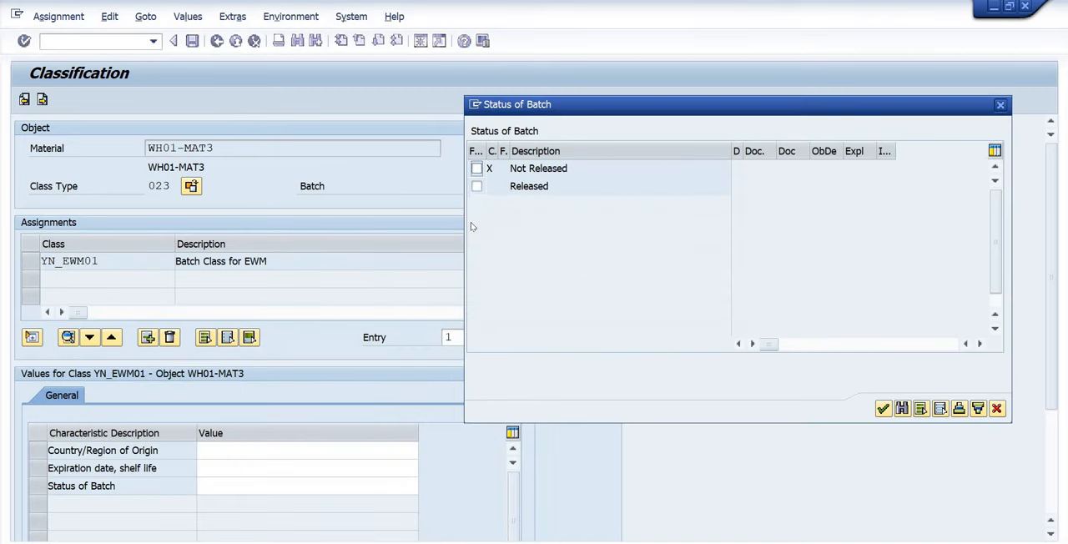
left_click(476, 186)
left_click(883, 408)
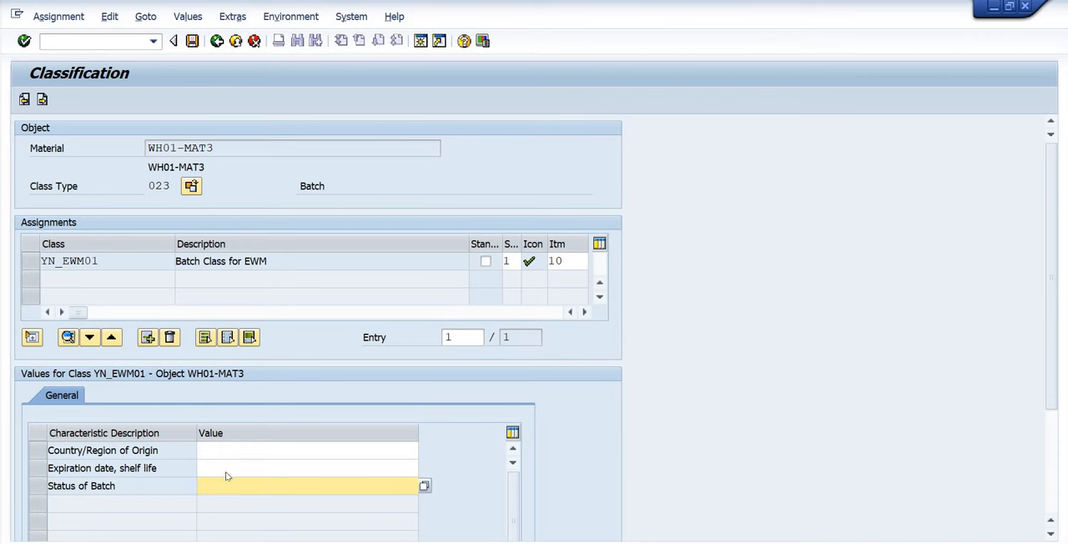
Save material WH01-MAT3 with its YN_EWM01 batch classification.
left_click(107, 450)
left_click(178, 468)
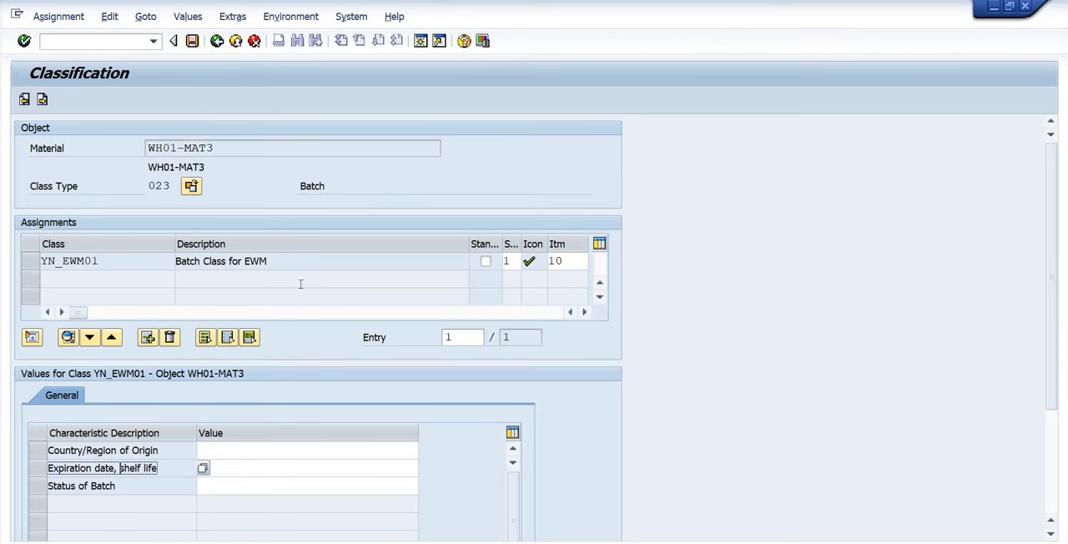
left_click(192, 41)
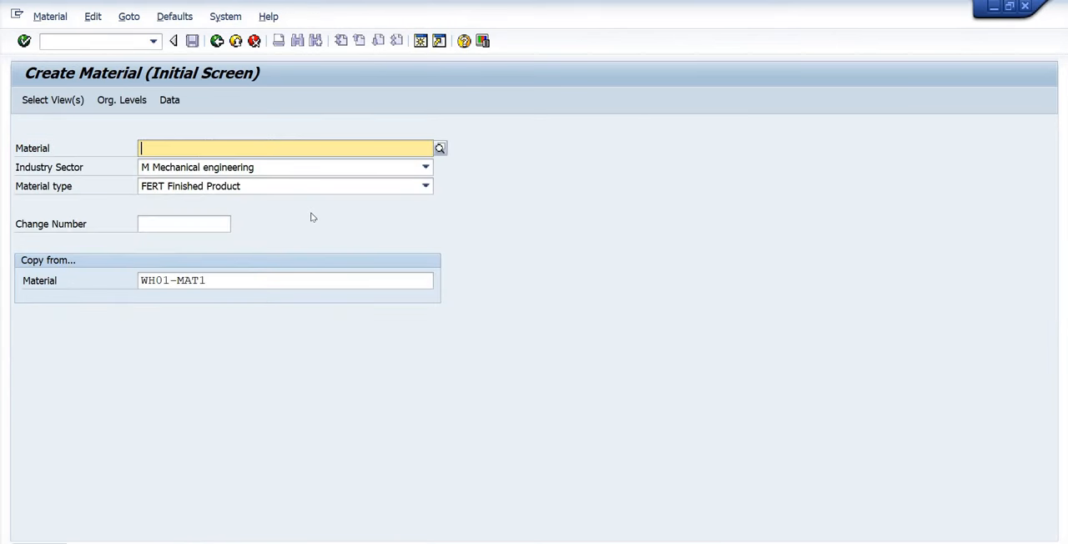
Open material WH01-MAT3 for changing, look at its available views and cancel the view selection.
left_click(38, 18)
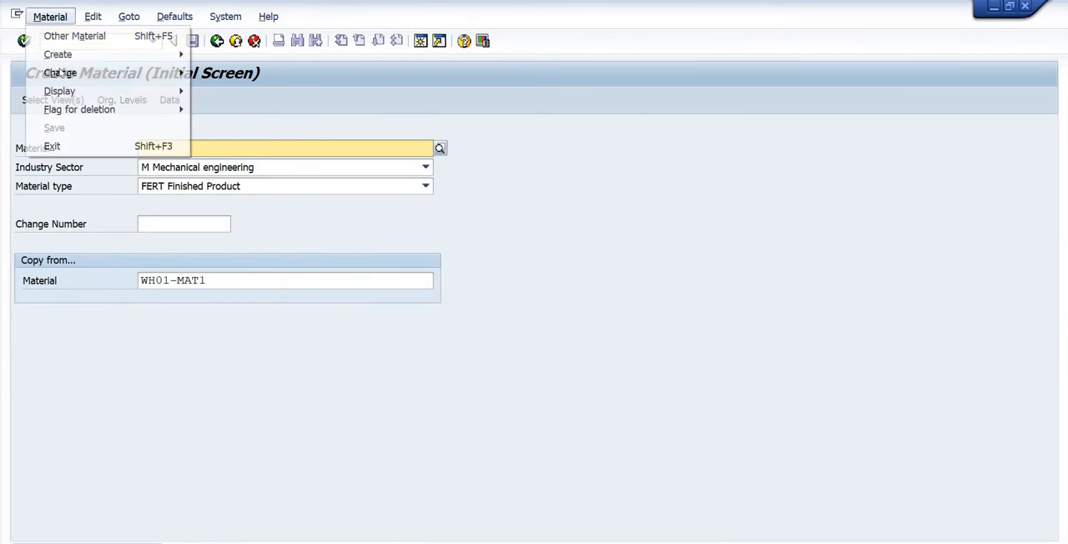
mouse_move(138, 76)
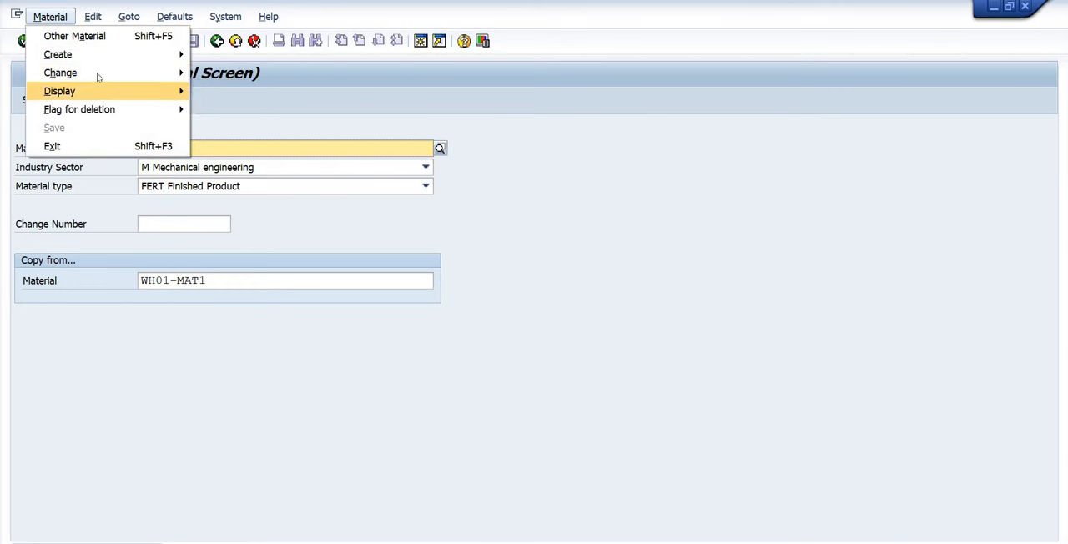
left_click(229, 73)
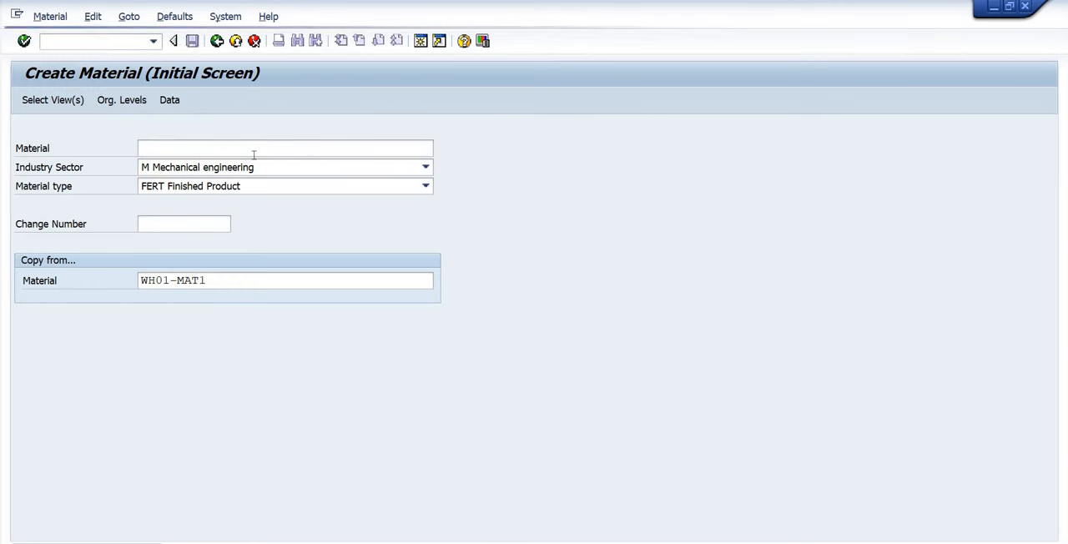
key("Return")
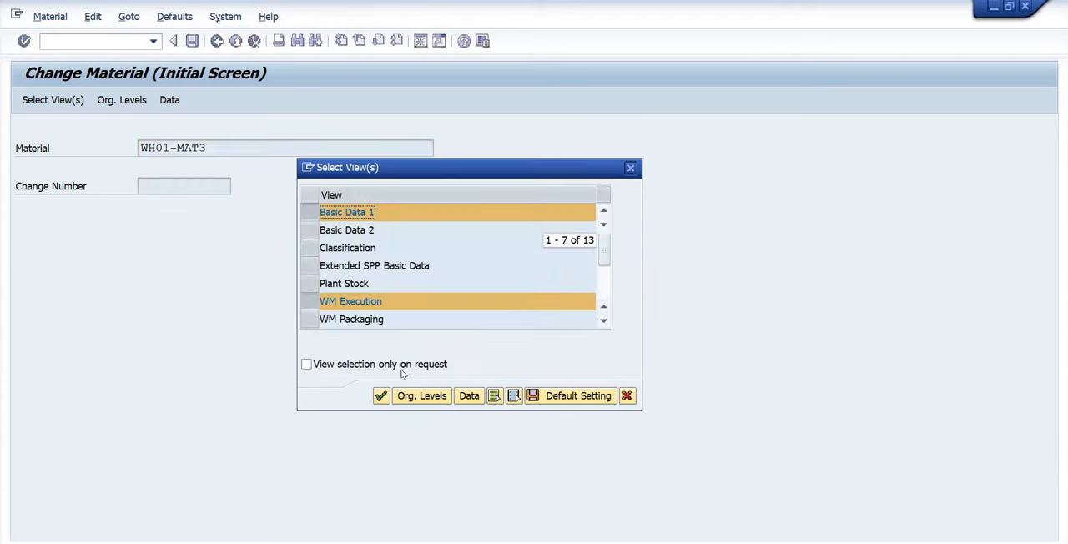
left_click(626, 395)
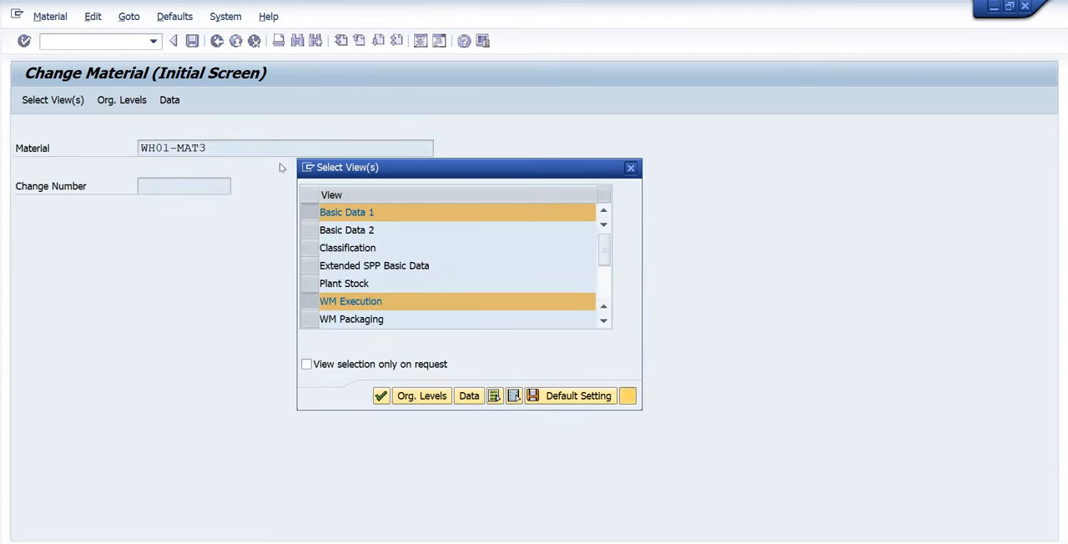
Start creating the further sales, purchasing and MRP views of WH01-MAT3 by copying WH01-MAT1, accepting the preselected views.
left_click(51, 17)
left_click(224, 165)
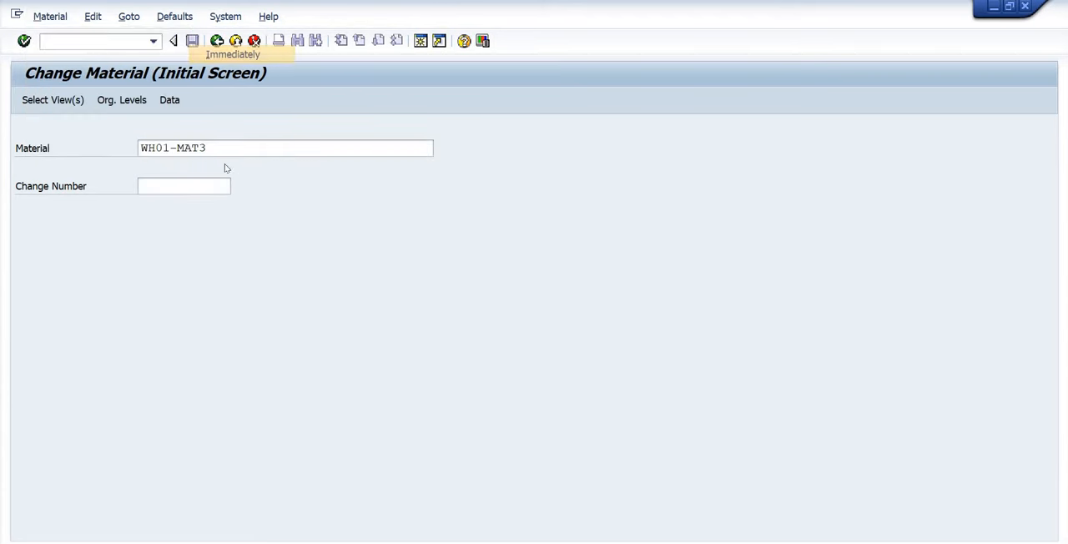
left_click(180, 148)
left_click(180, 165)
key("Return")
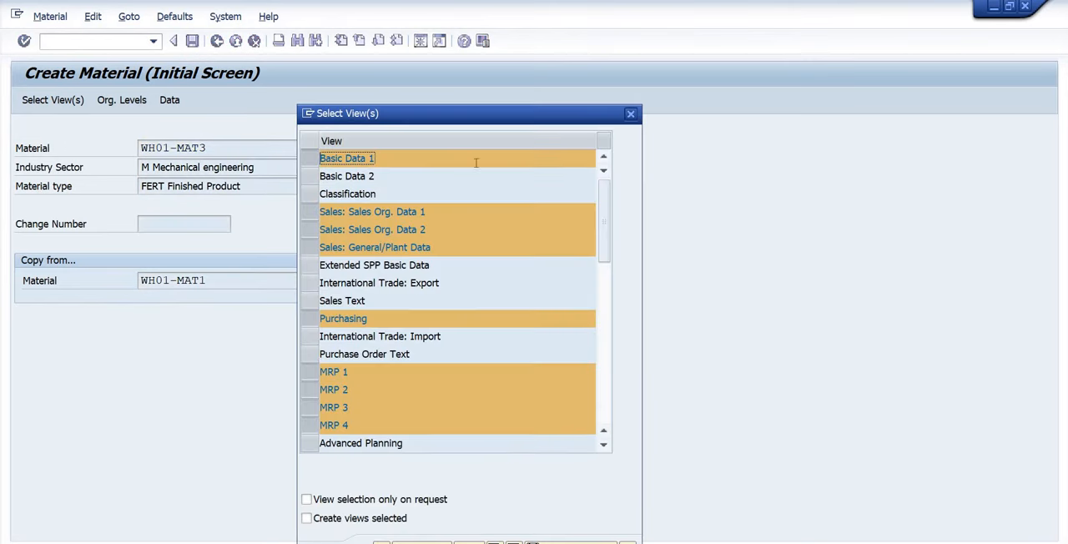
left_click_drag(485, 119, 529, 51)
left_click(421, 482)
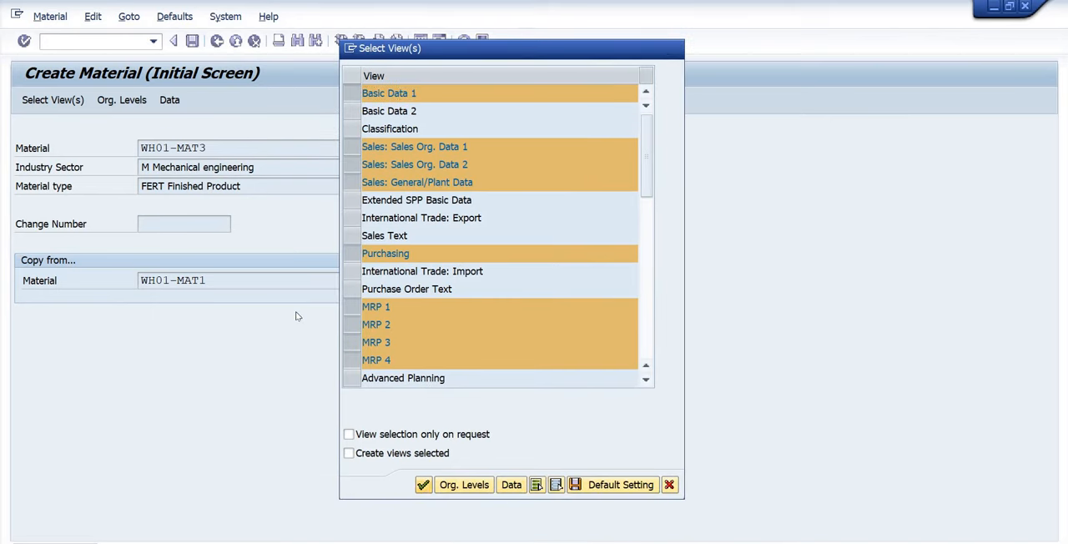
left_click(531, 398)
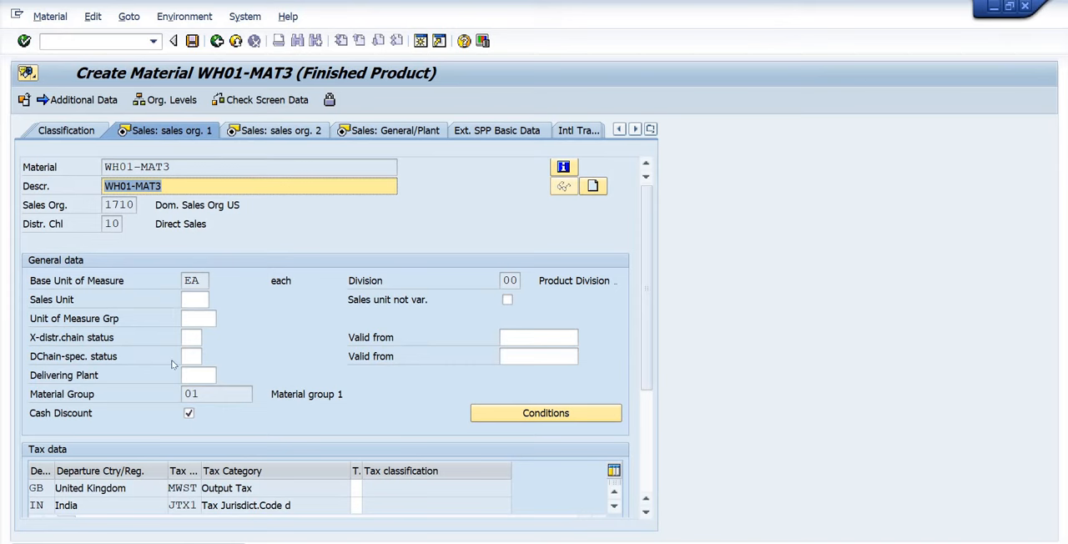
Set the tax classification to 0 for every listed United Kingdom, India and USA tax category and accept the first sales view.
left_click(355, 488)
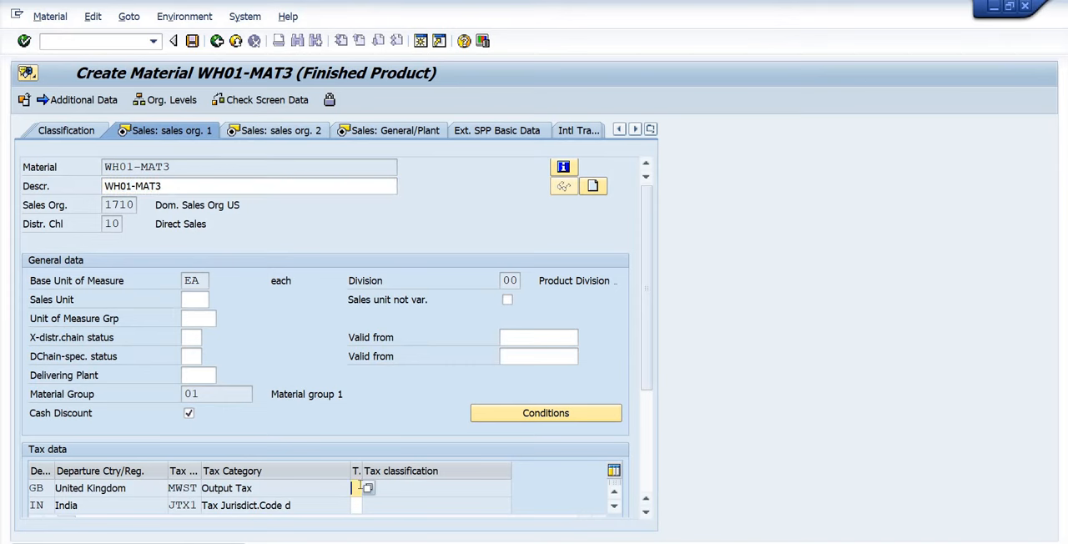
type("0")
key("Return")
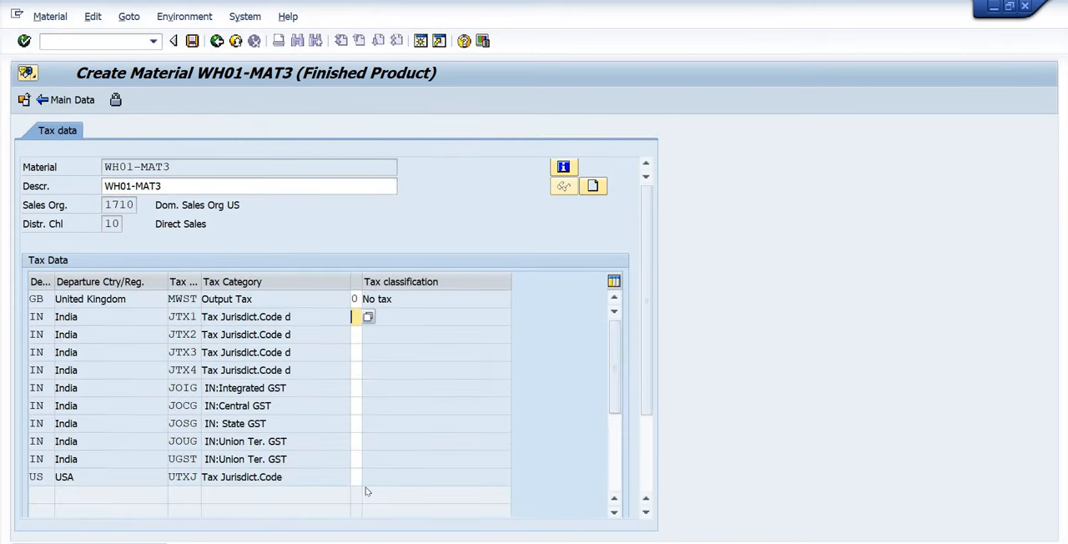
type("000000000")
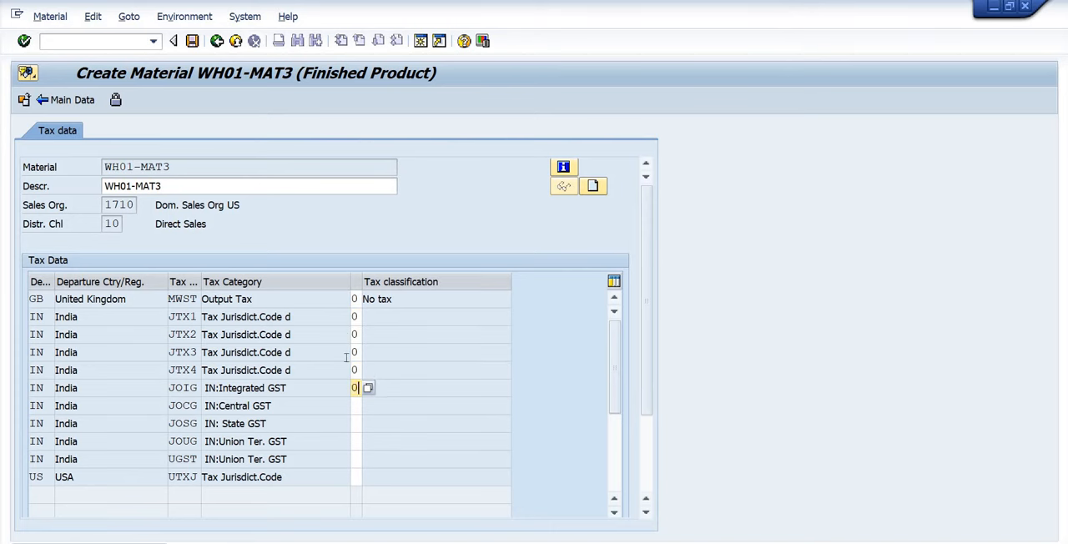
key("Down")
type("0")
key("Return")
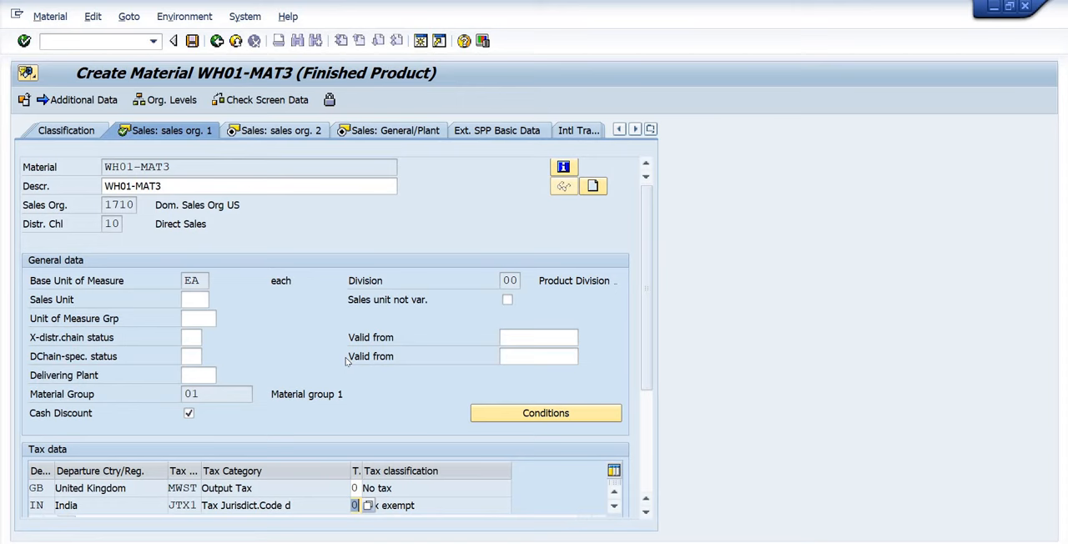
key("Return")
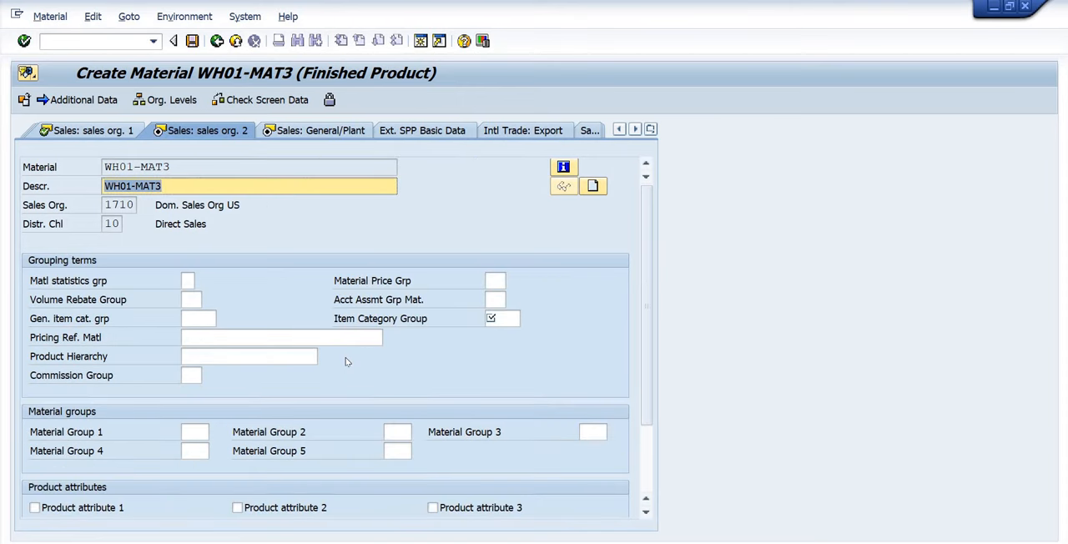
Set the item category group of material WH01-MAT3 to NORM and accept the second sales view.
key("Return")
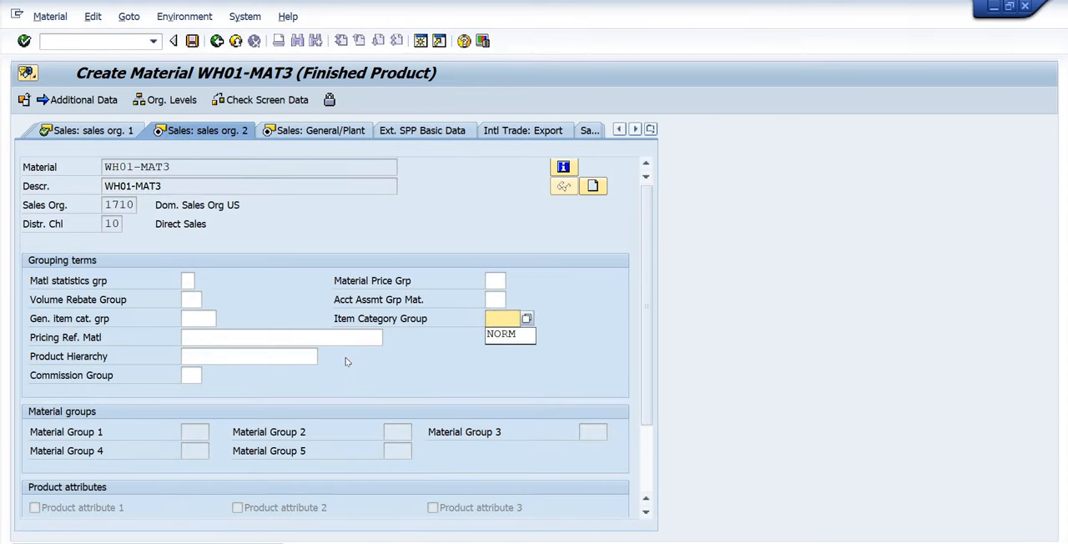
key("Down")
key("Return")
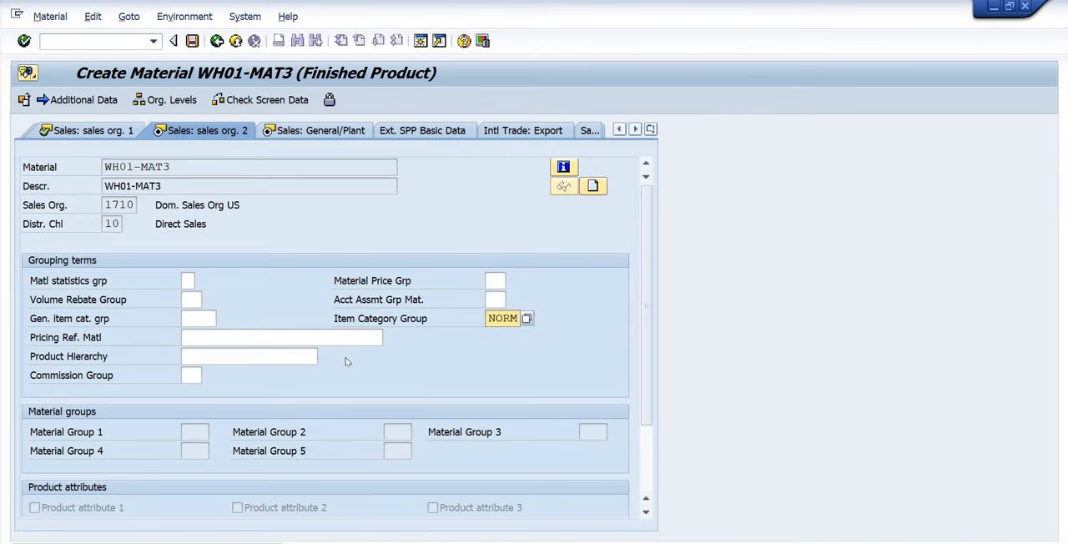
key("Return")
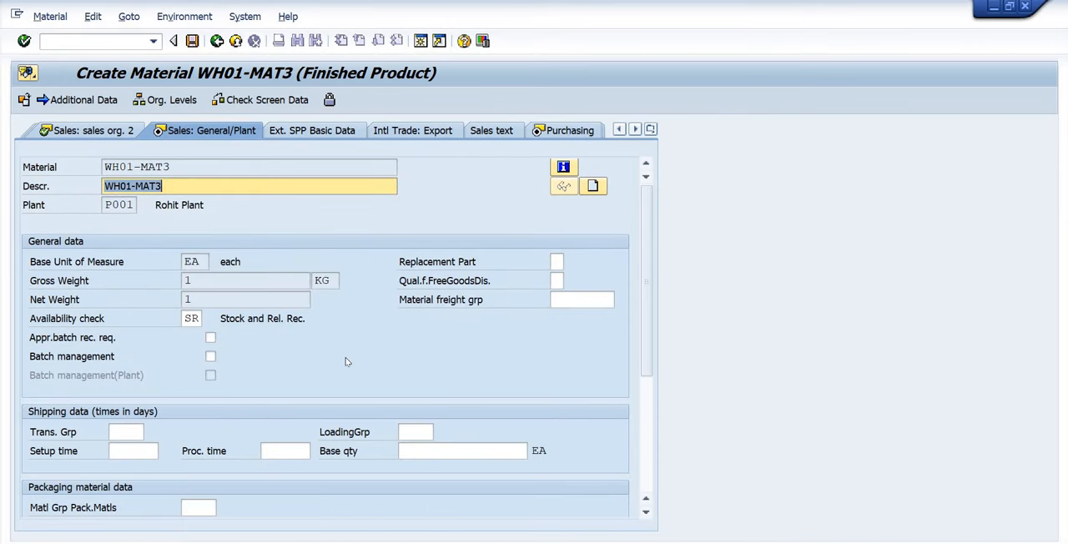
Set the availability check to KP and activate Batch management in the general plant sales data, accepting the view without a profit center.
left_click(194, 320)
key("BackSpace")
key("BackSpace")
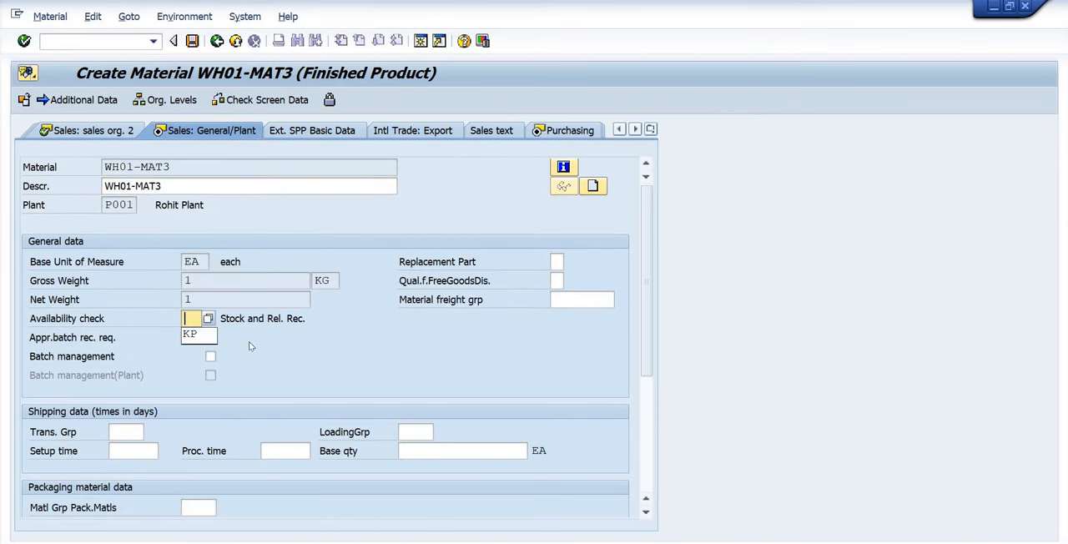
key("Down")
key("Return")
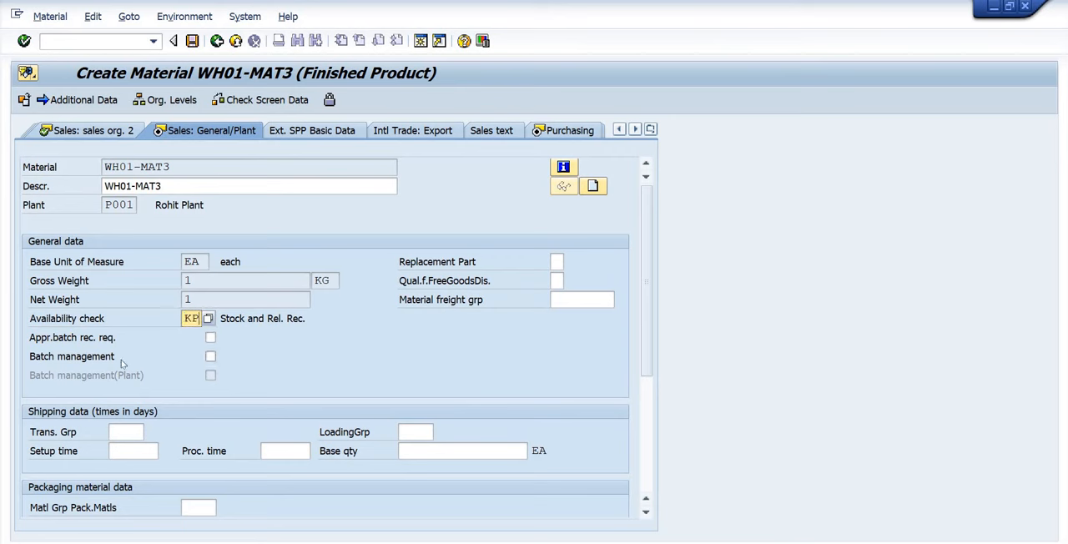
left_click(210, 357)
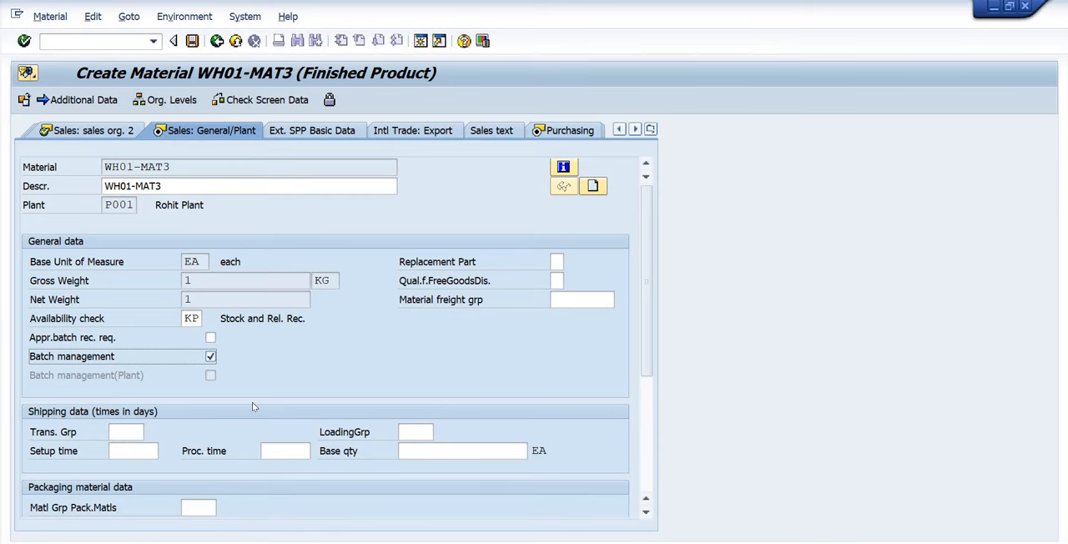
key("Return")
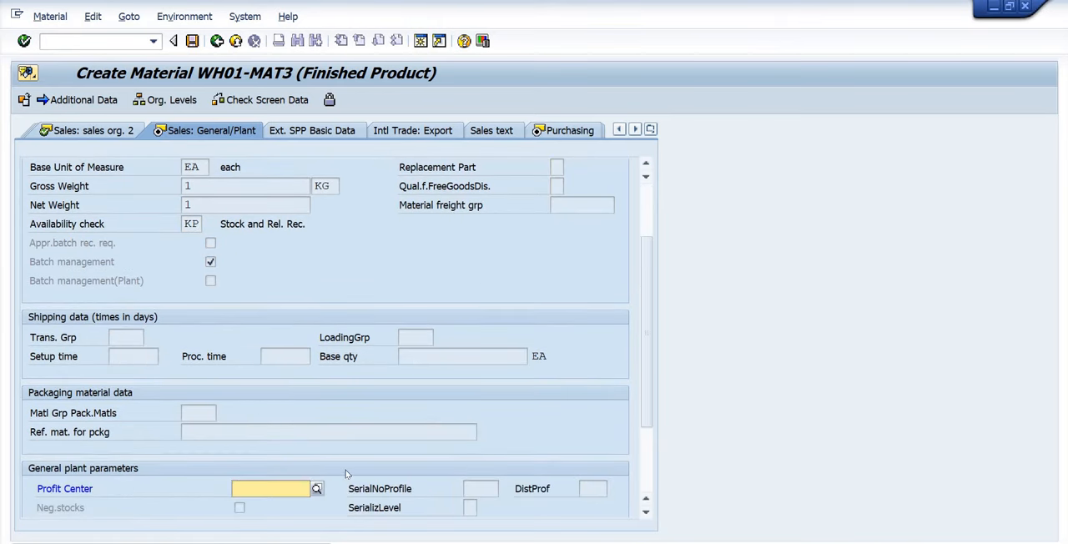
key("Return")
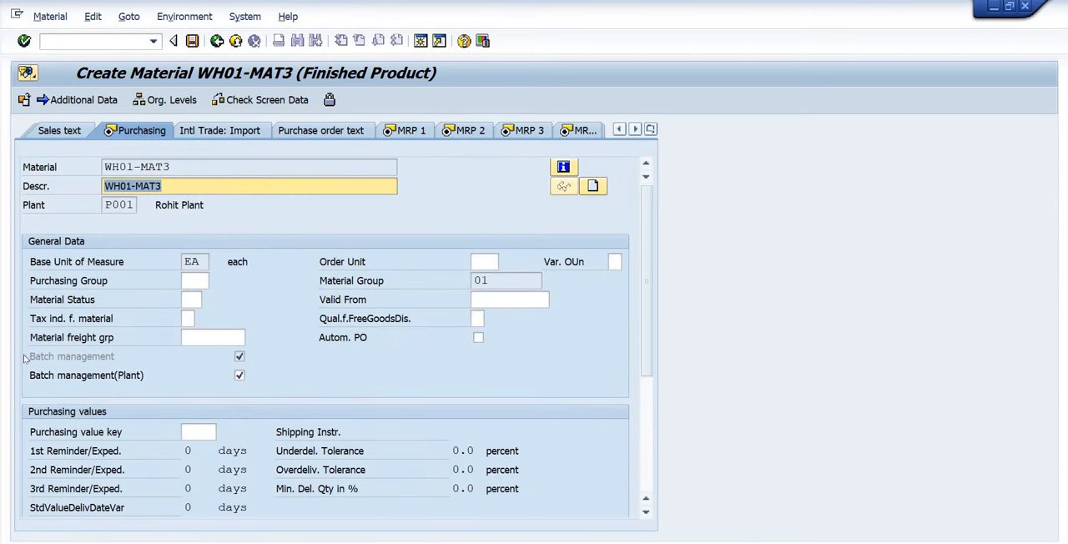
Accept the purchasing data and set the MRP type to ND for plant P001.
left_click(134, 360)
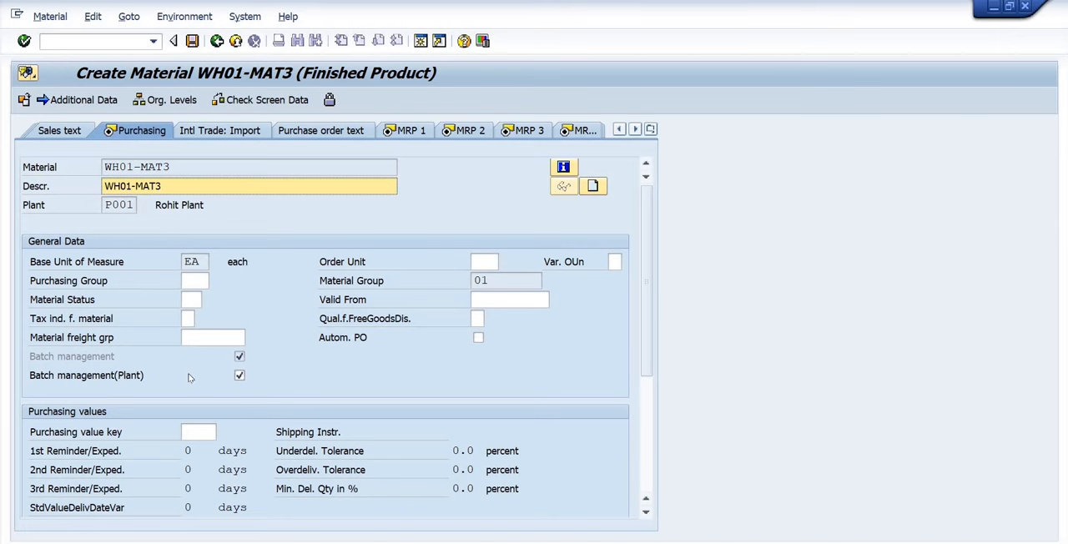
key("Return")
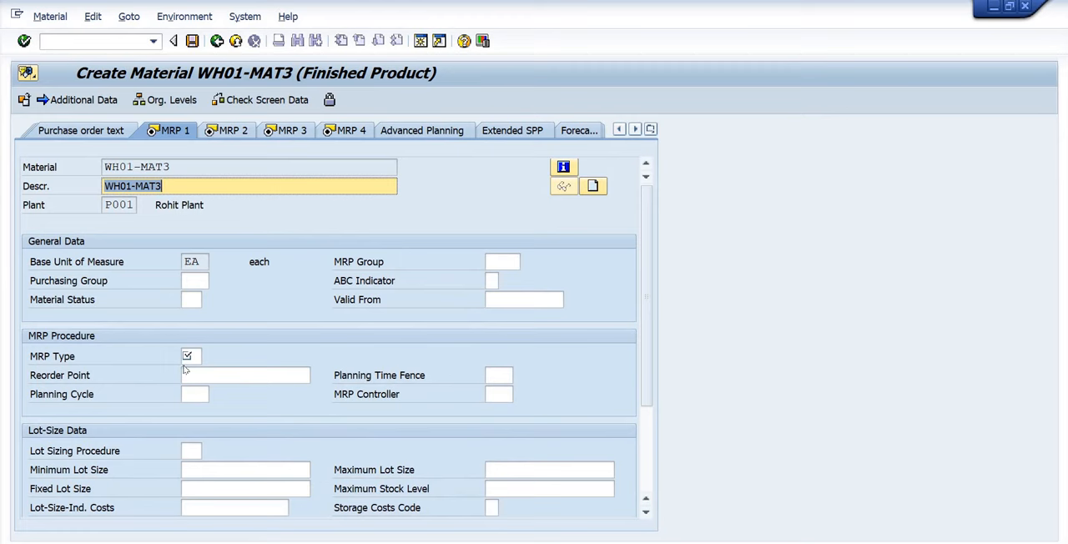
left_click(190, 356)
left_click(202, 370)
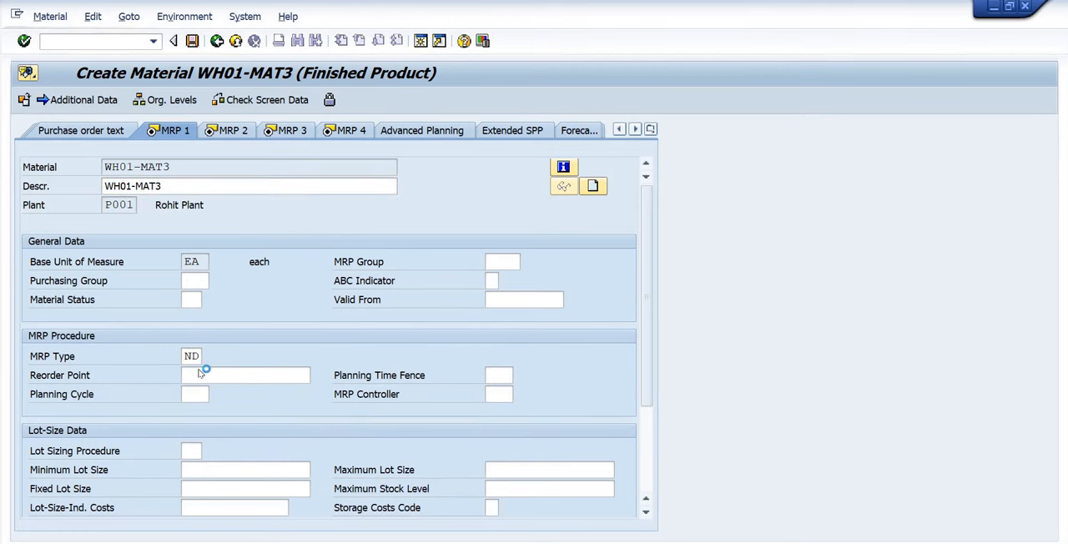
key("Return")
key("Return")
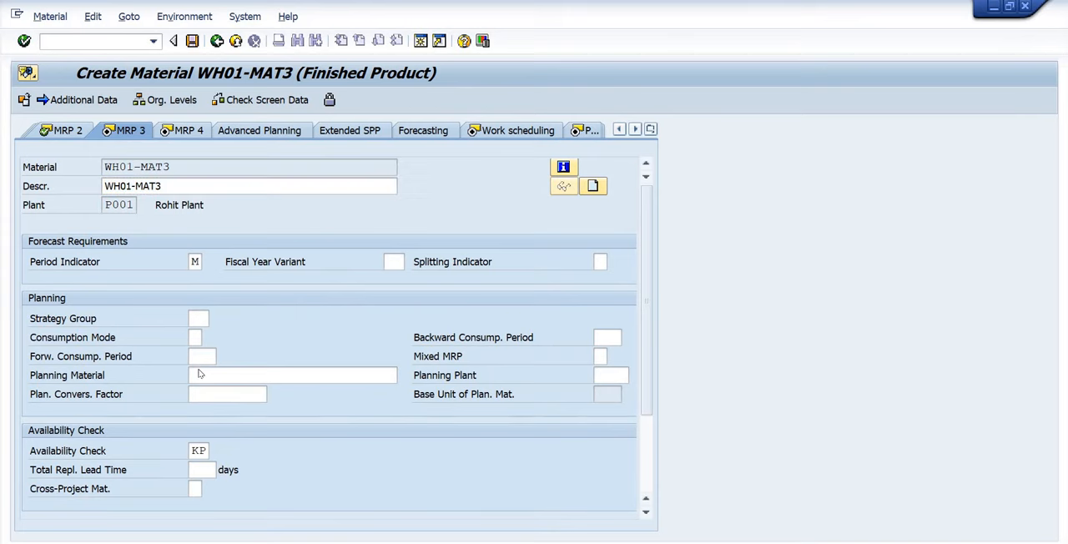
Accept the remaining MRP views and the work scheduling view, and bring up the shelf life data of the first plant data/storage view.
key("Return")
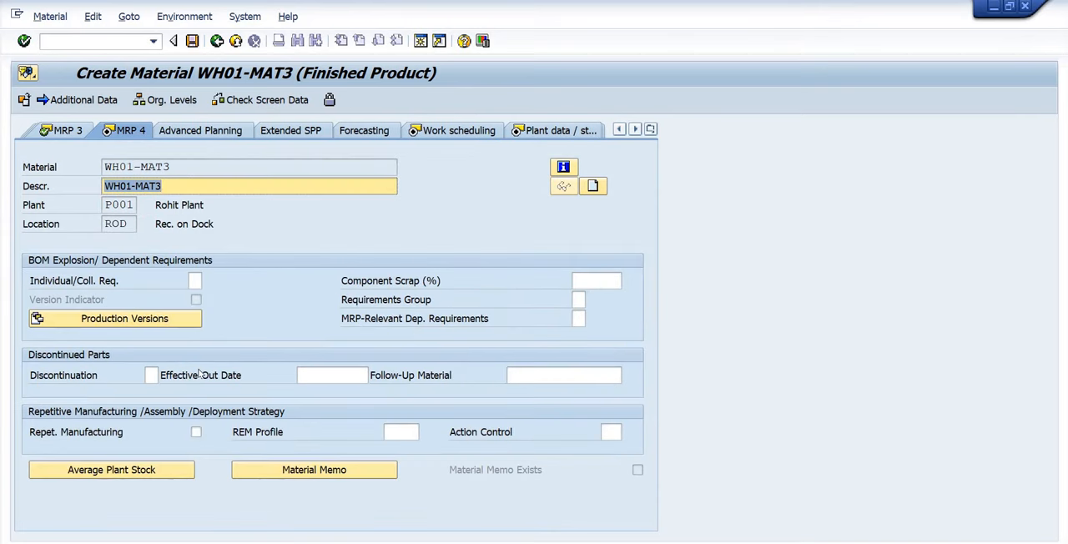
key("Return")
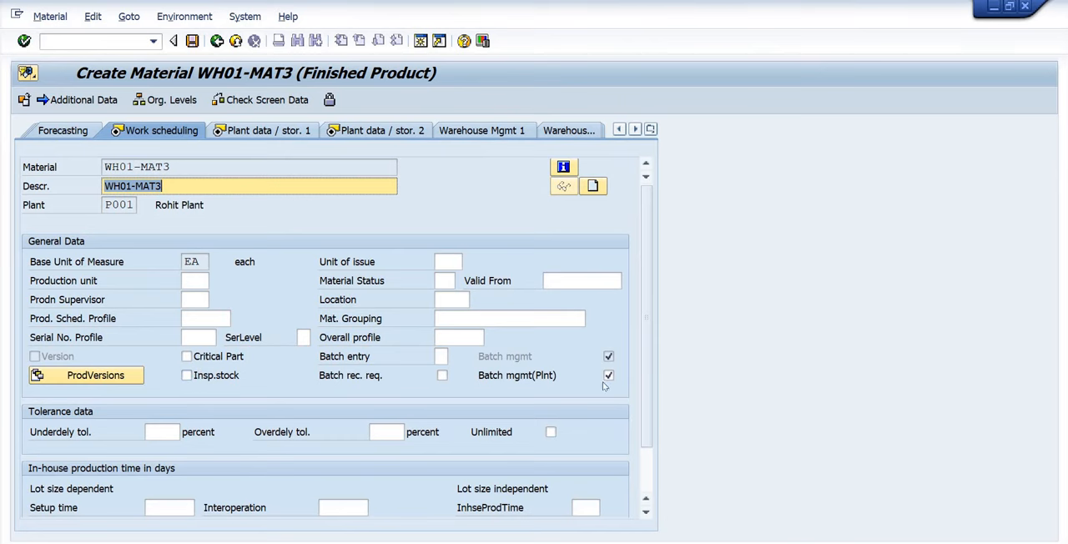
left_click_drag(649, 379, 650, 446)
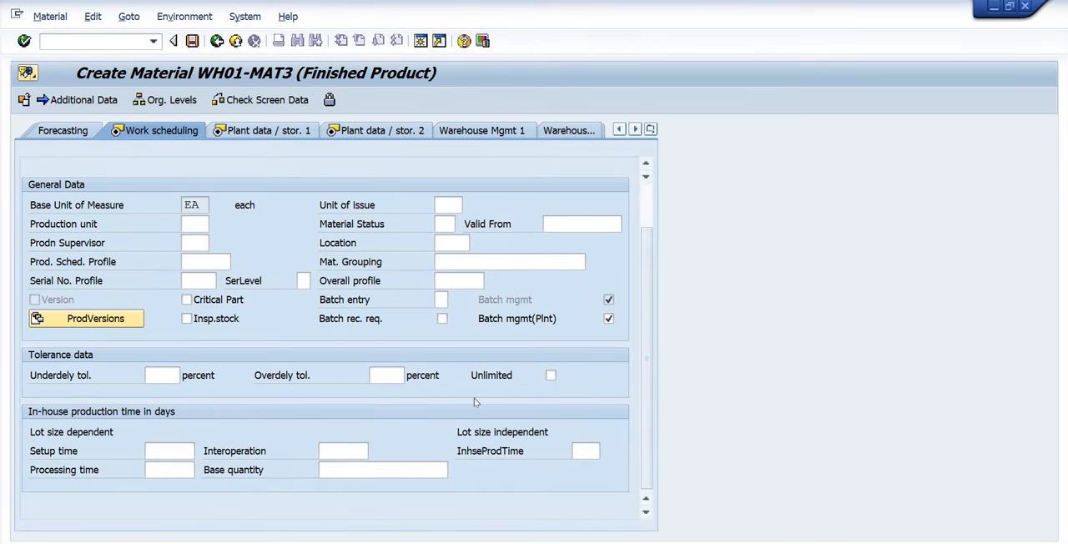
key("Return")
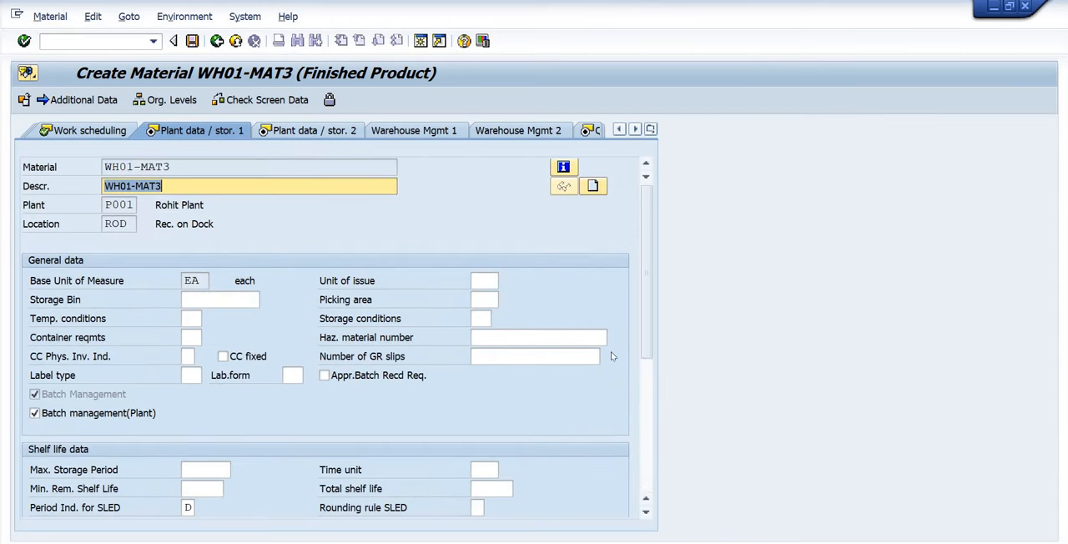
left_click_drag(647, 337, 647, 394)
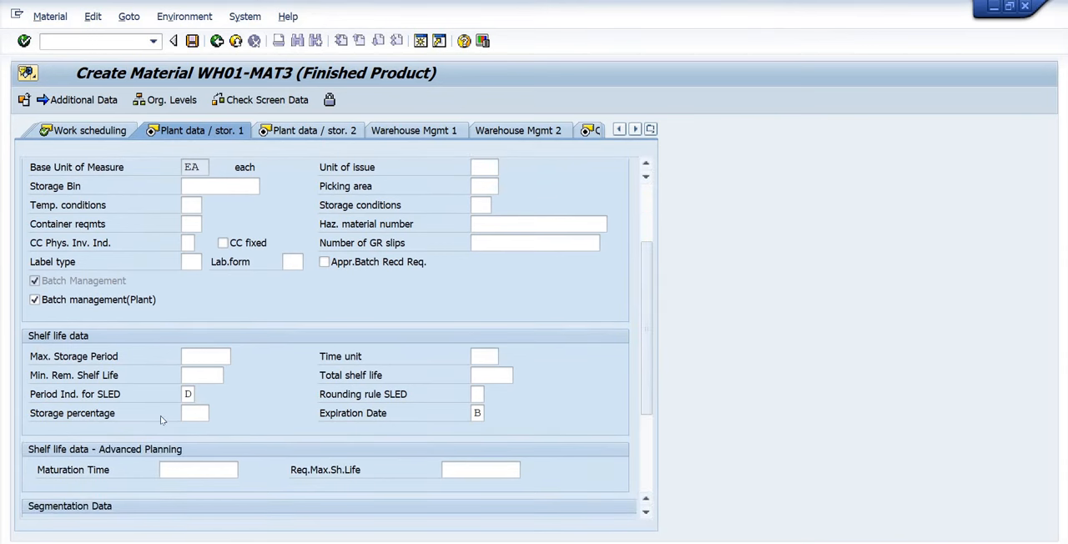
Choose D (Day) as the period indicator for SLED in the shelf life data and accept the view.
left_click(191, 413)
key("Return")
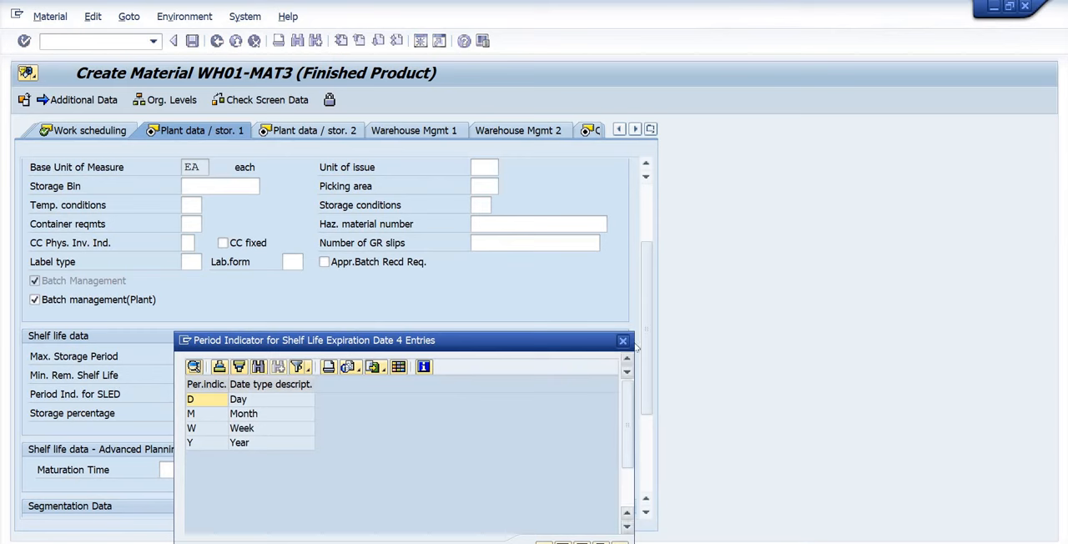
double_click(292, 400)
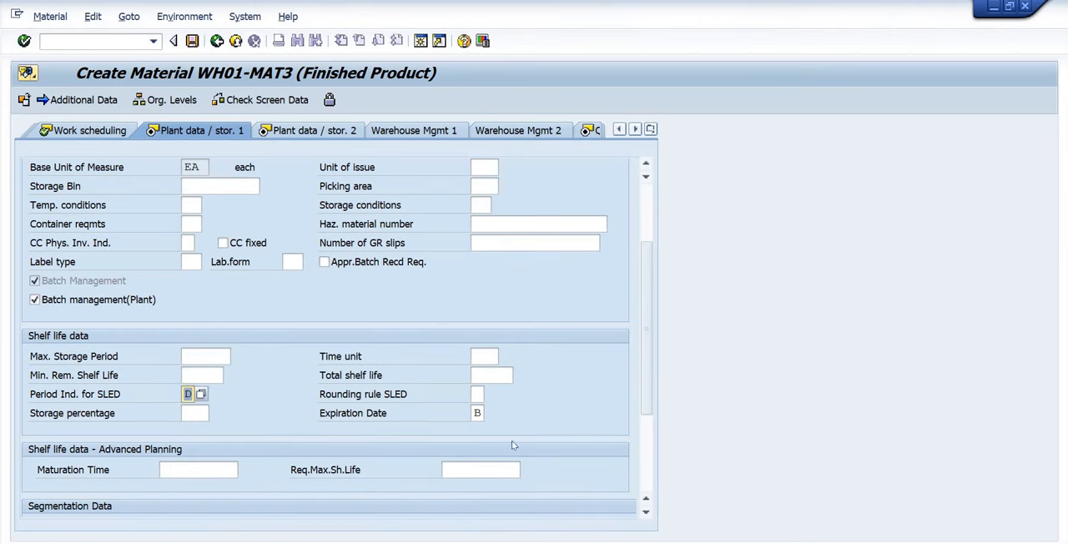
left_click(490, 379)
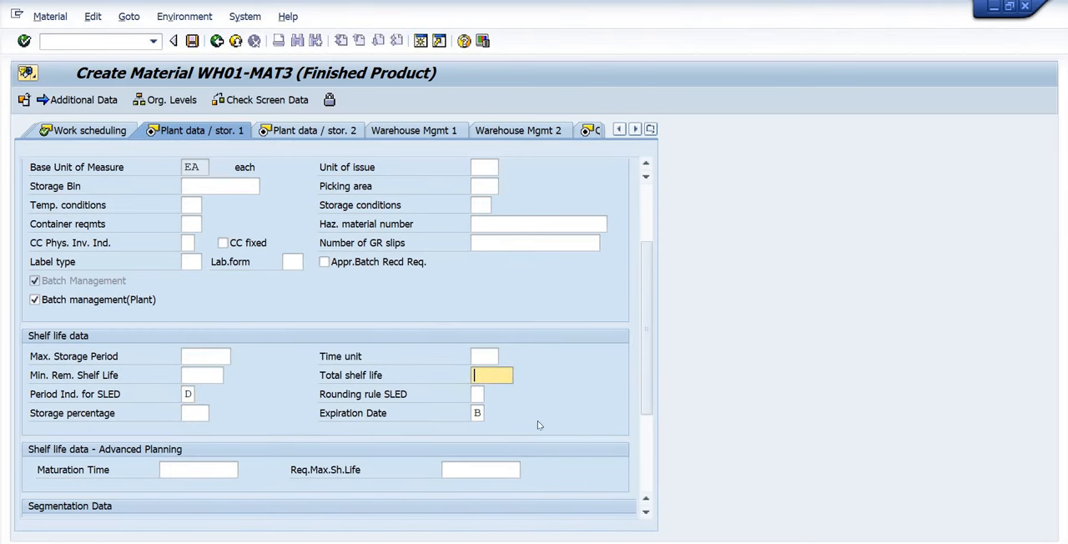
key("Return")
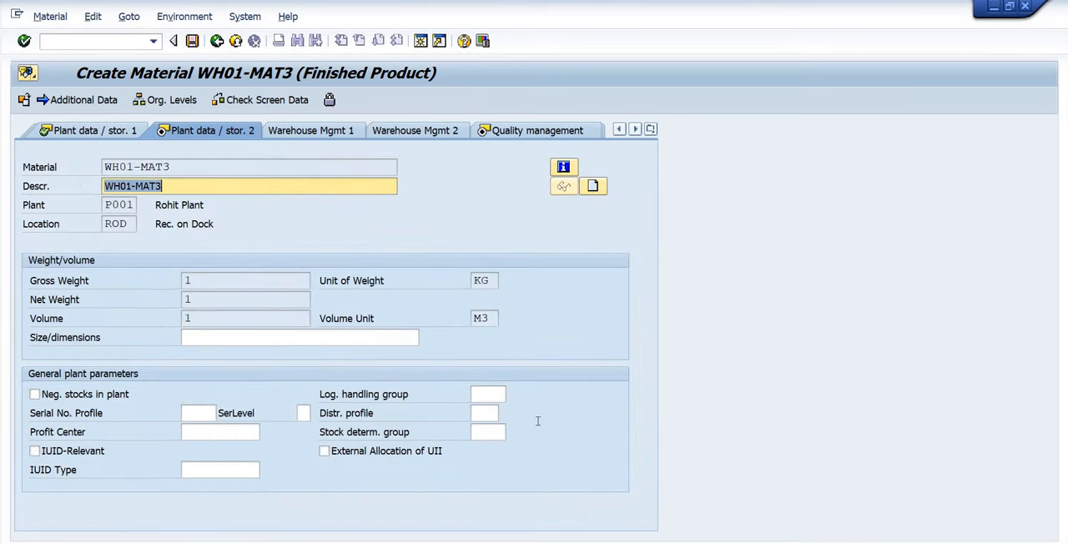
Return to the shelf life data of the first plant data/storage view and choose B as the expiration date type.
left_click(96, 133)
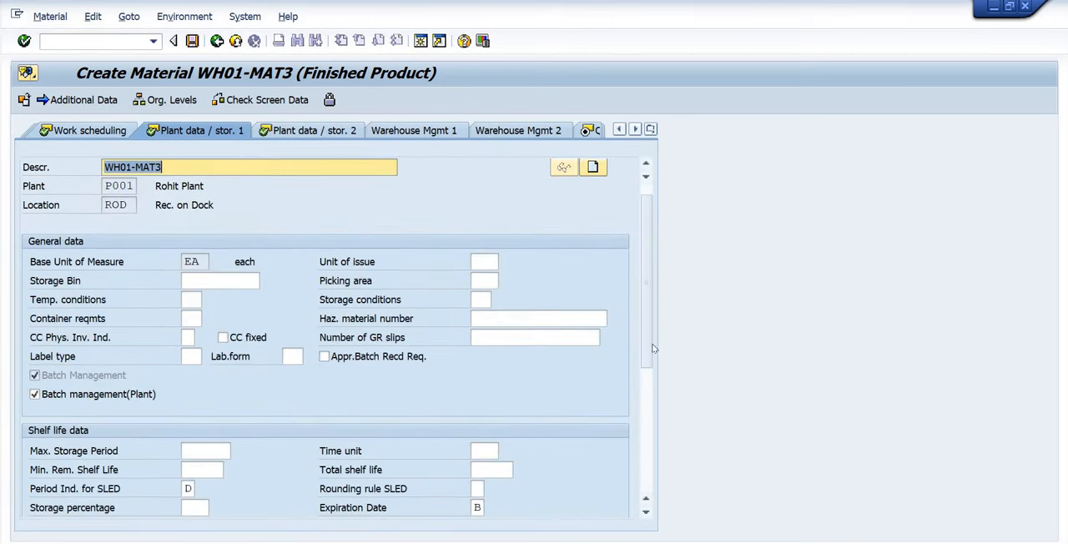
left_click_drag(646, 346, 650, 413)
left_click(506, 337)
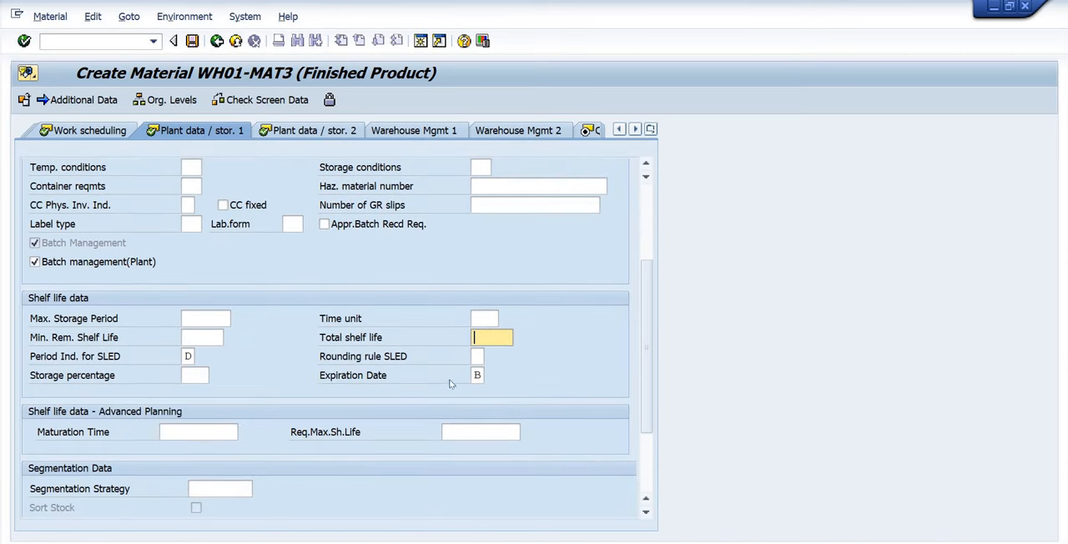
left_click(480, 375)
left_click(492, 376)
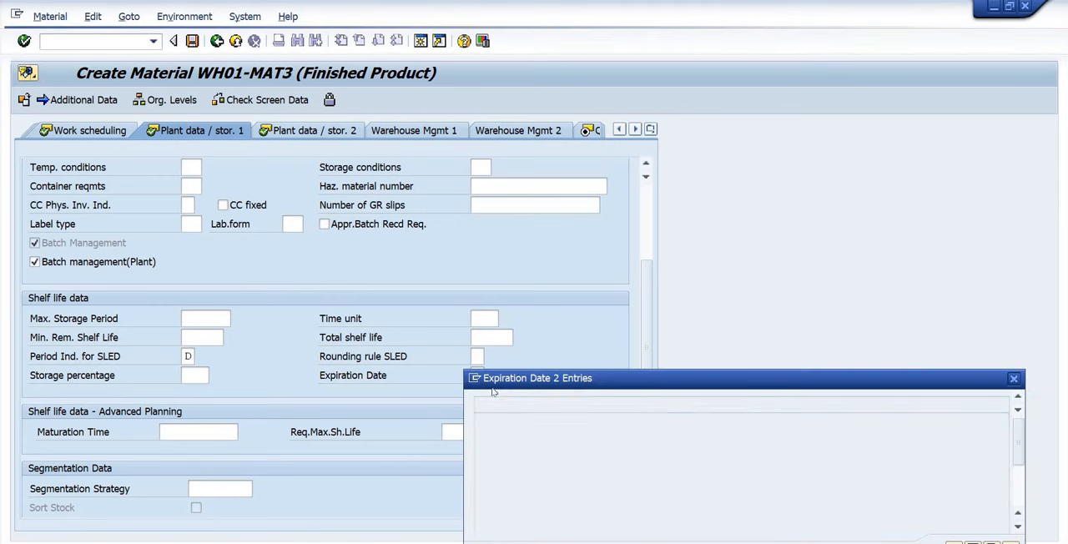
left_click(491, 453)
double_click(564, 439)
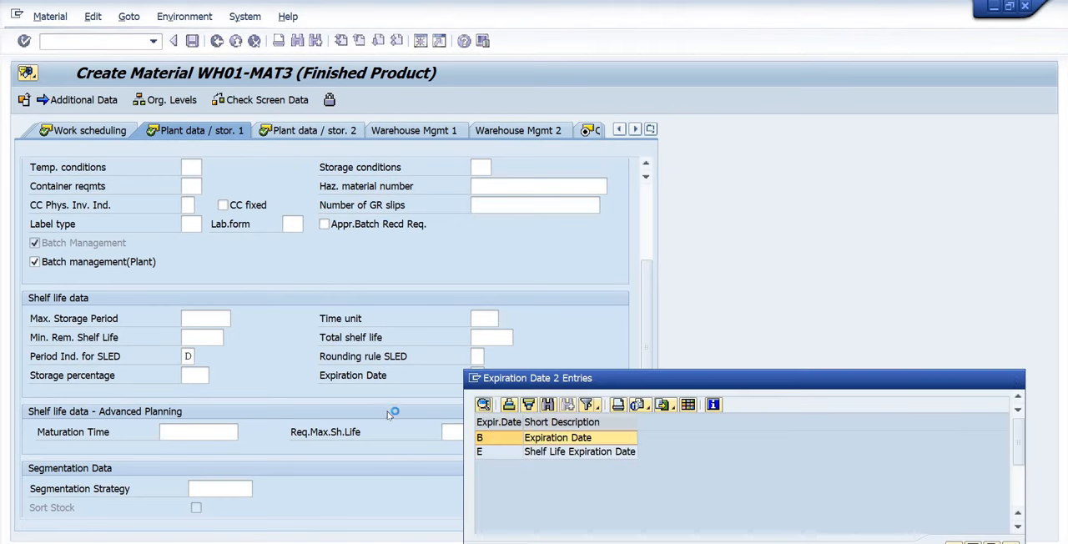
Set the total shelf life to 700 and the minimum remaining shelf life to 1, and accept the view.
left_click(199, 338)
left_click(491, 342)
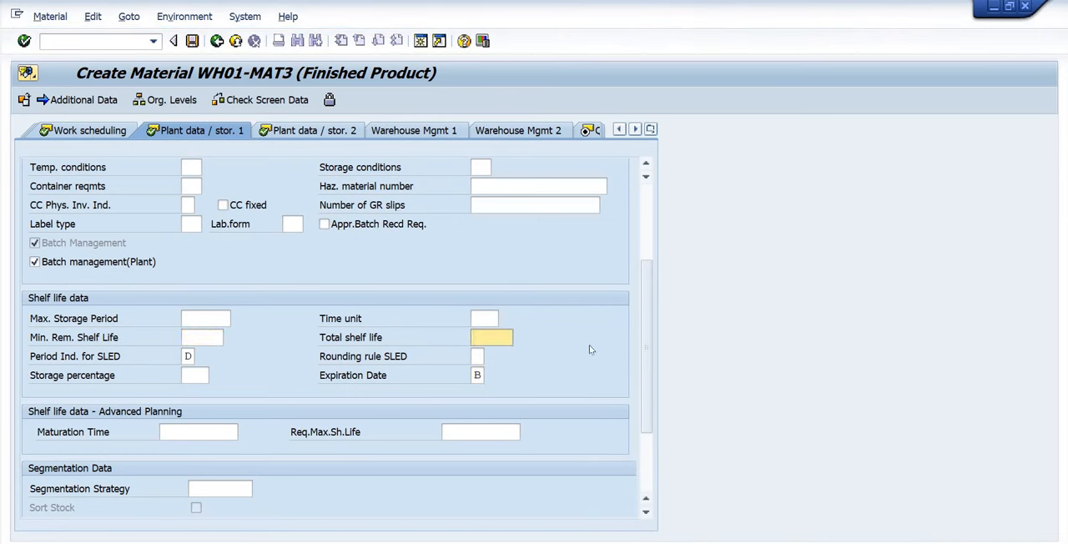
left_click(201, 336)
type("1")
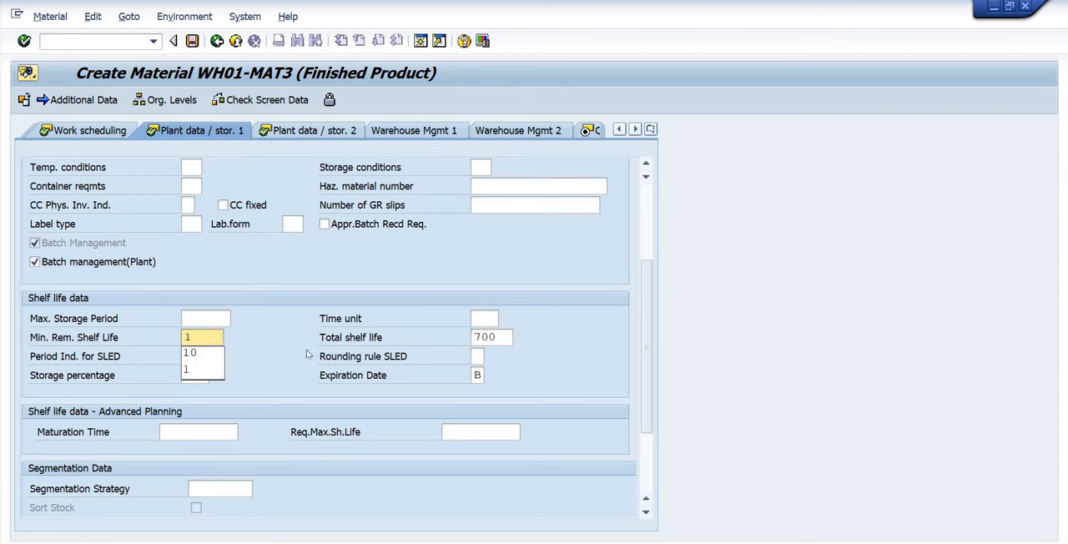
key("shift+Left")
key("BackSpace")
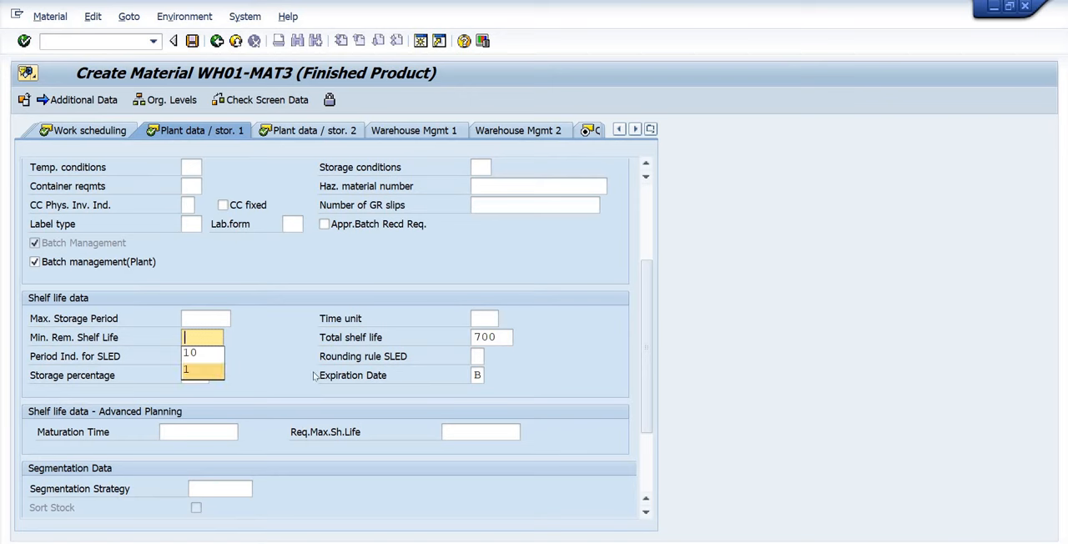
left_click(309, 377)
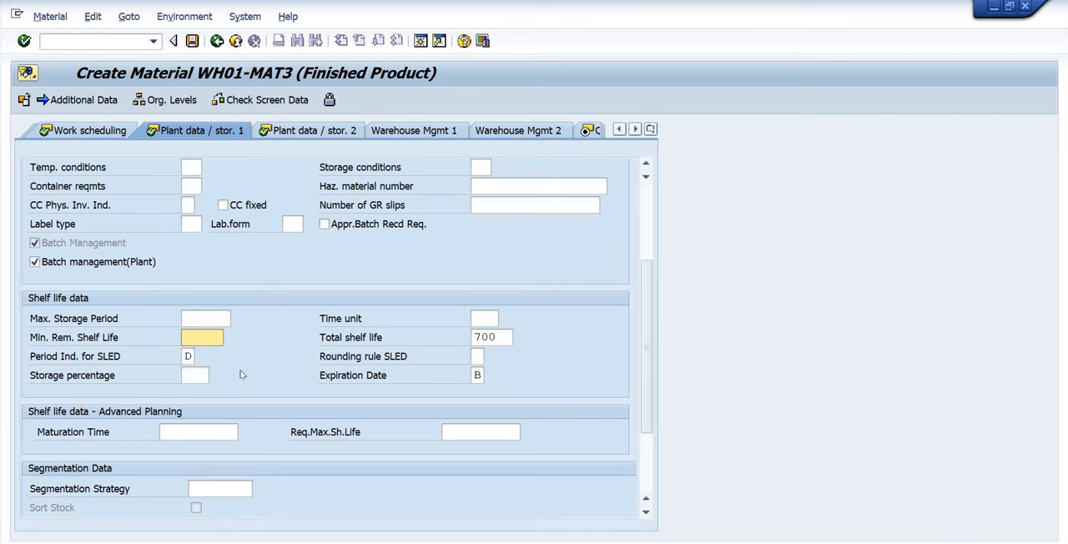
key("Return")
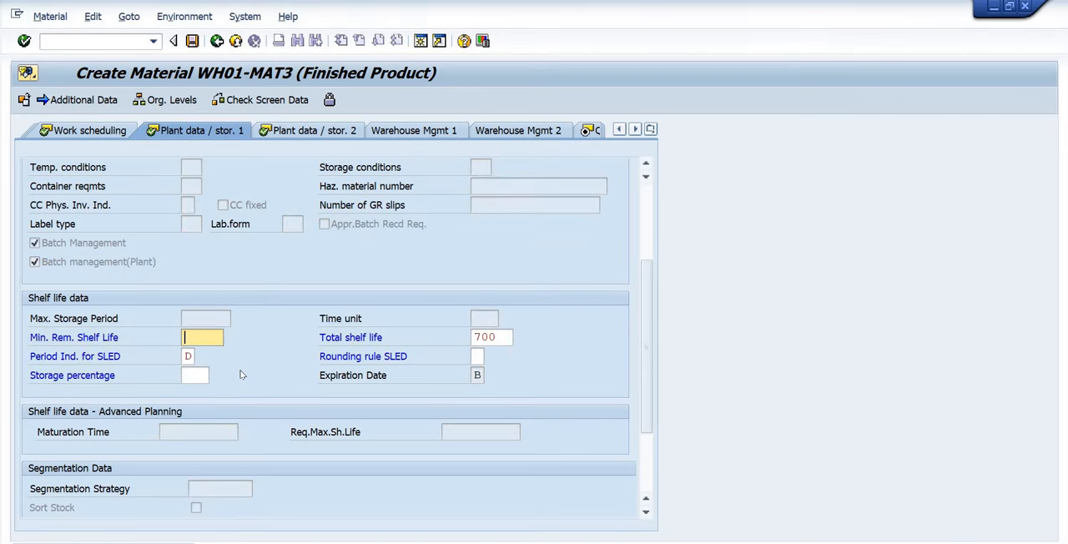
type("1")
key("Return")
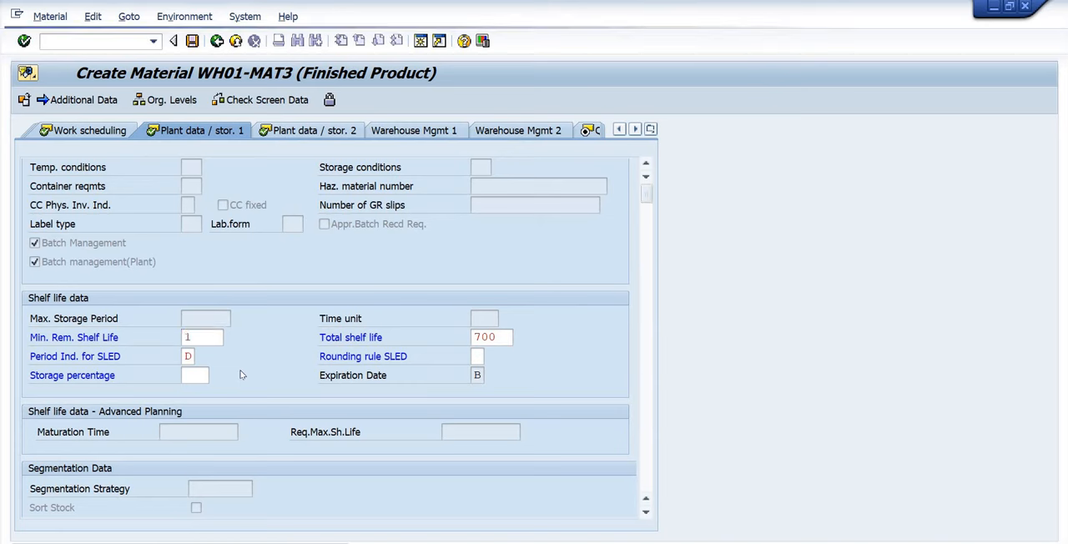
key("Return")
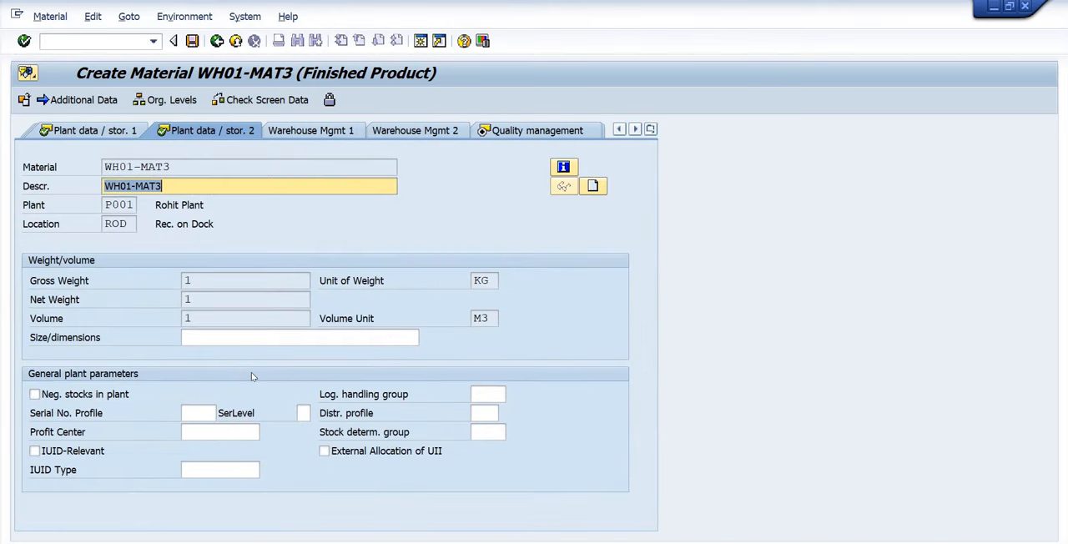
Accept the second plant data/storage and quality management views, and set the valuation class to 7920 in the first accounting view.
key("Return")
key("Return")
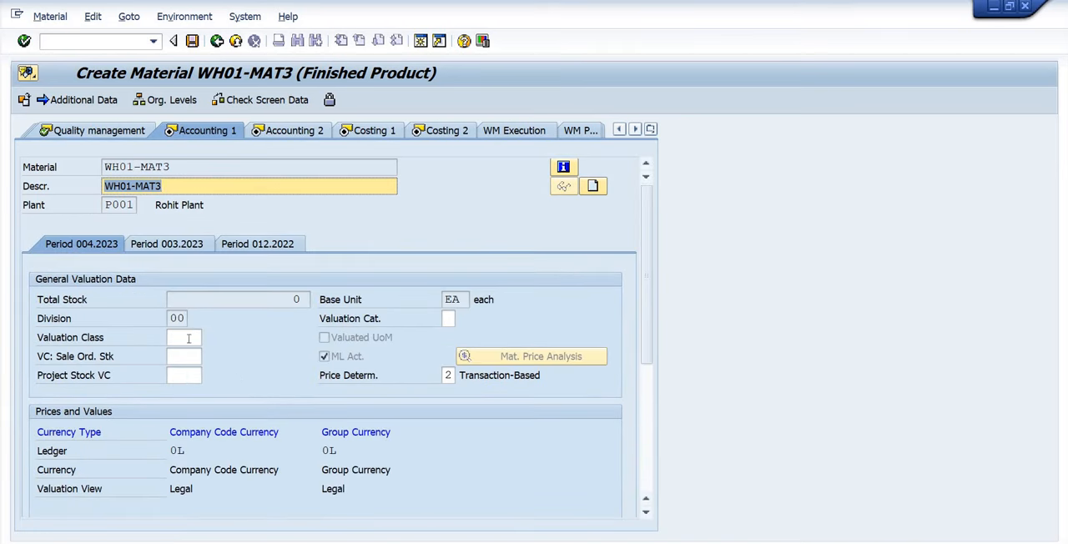
left_click(183, 337)
left_click(188, 350)
key("Return")
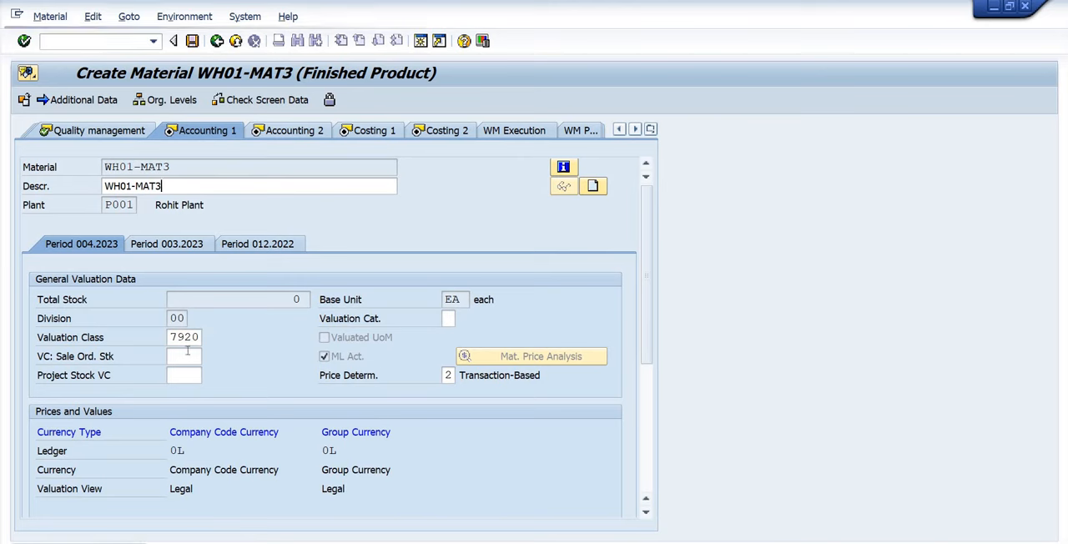
key("Return")
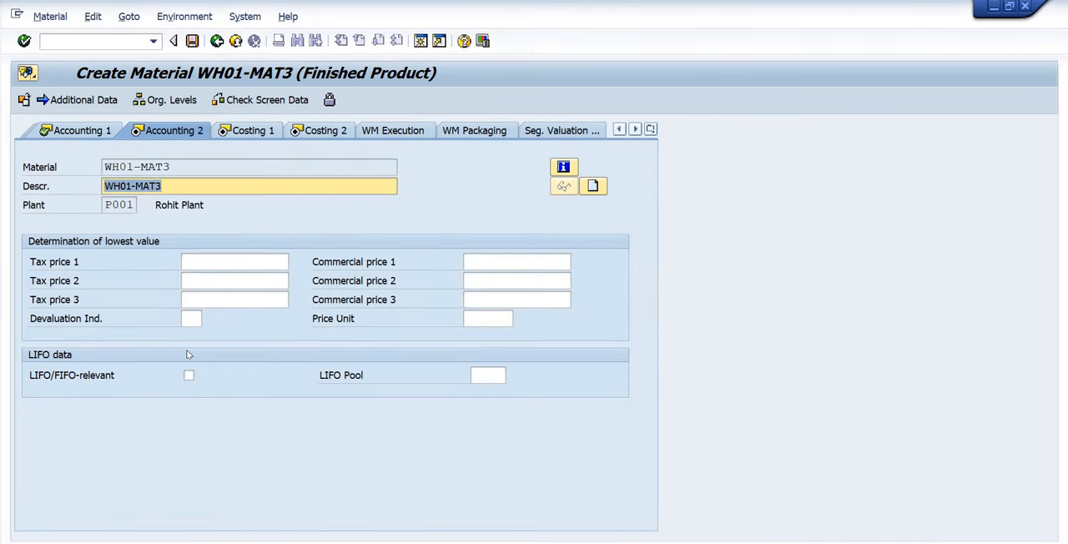
Accept the second accounting view and both costing views, and save material WH01-MAT3.
key("Return")
key("Return")
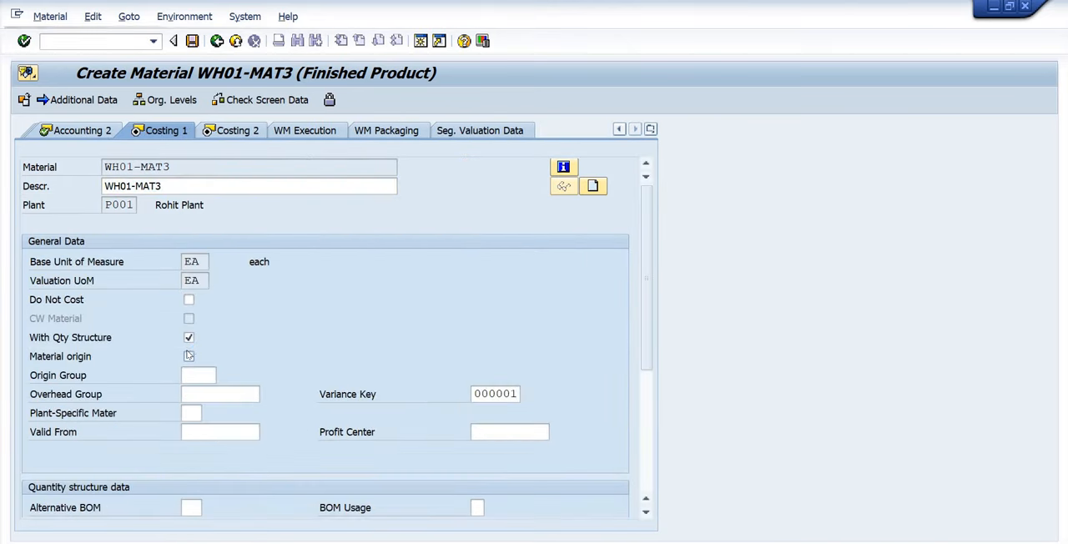
key("Return")
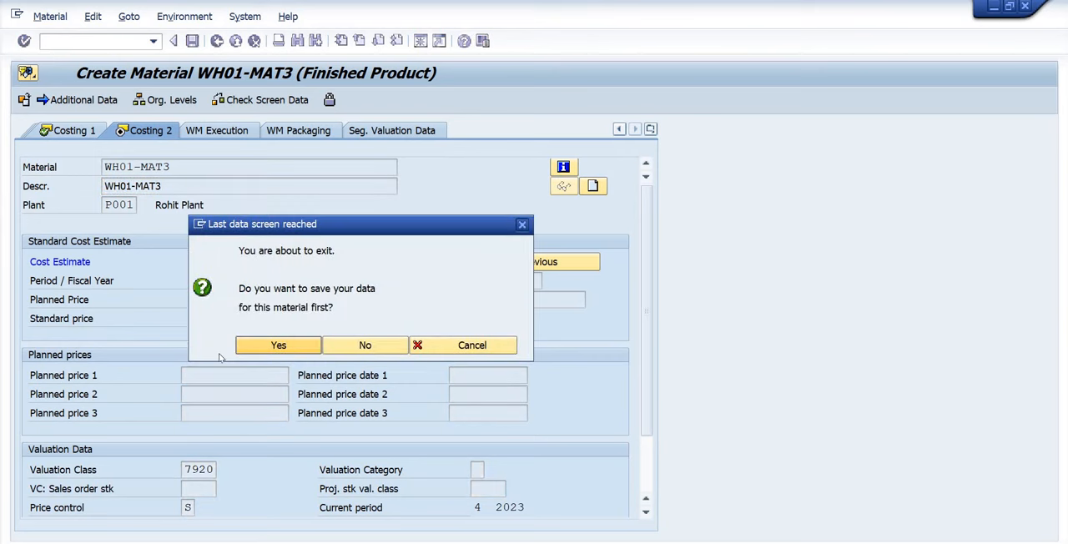
left_click(282, 348)
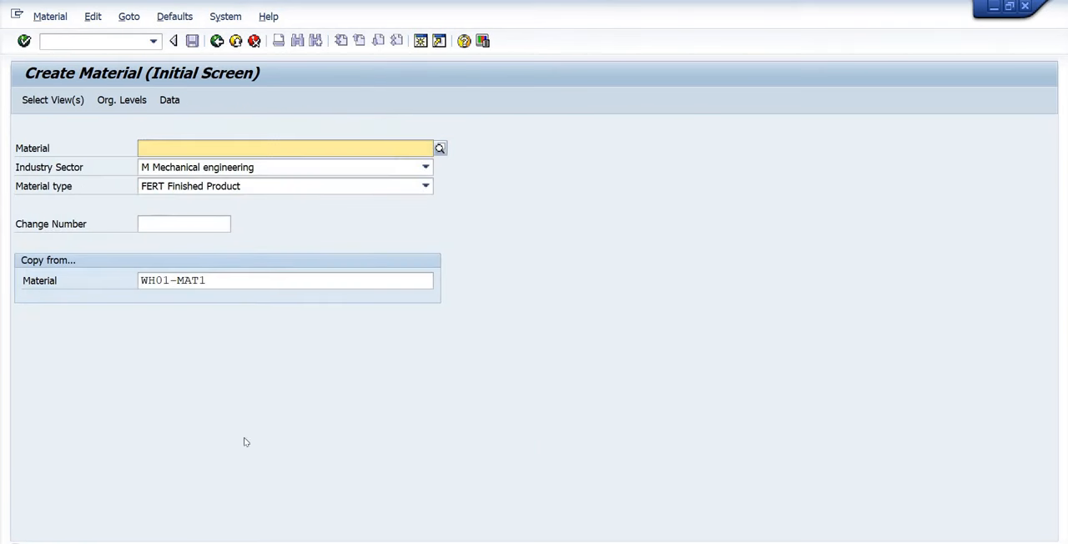
Call up the initial screen for immediately changing the newly created material WH01-MAT3.
left_click(38, 17)
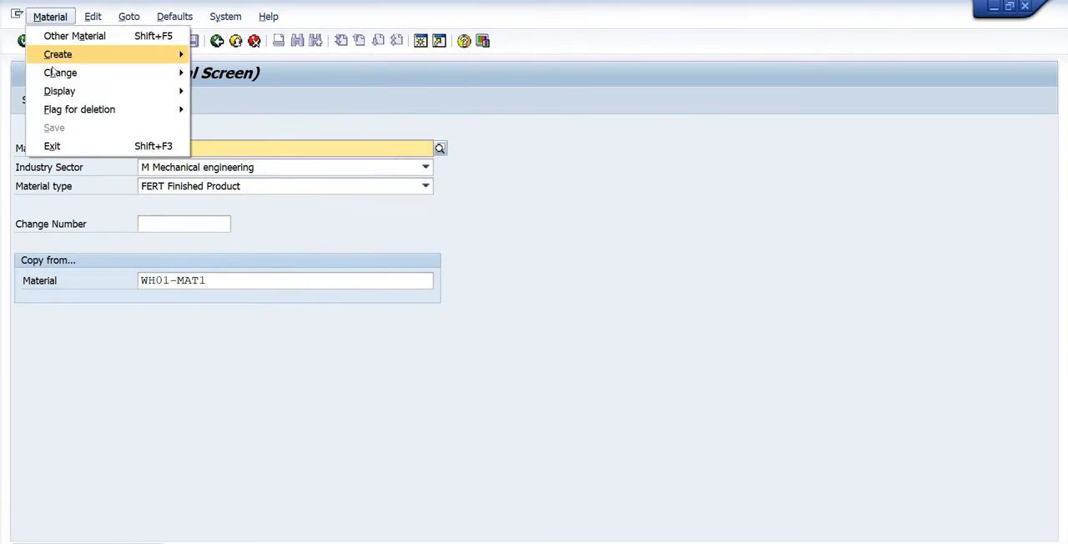
mouse_move(83, 72)
left_click(232, 73)
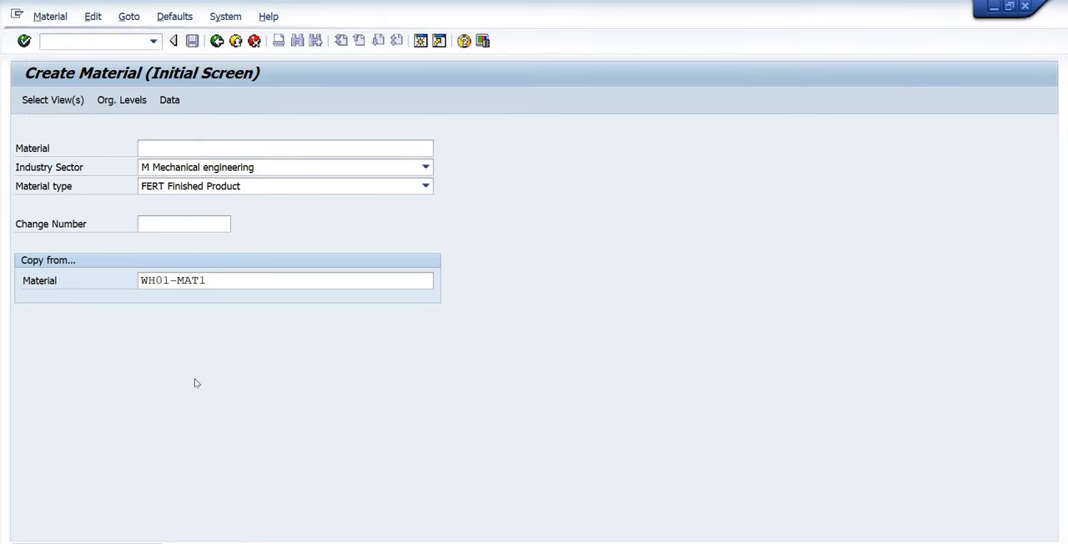
left_click_drag(219, 147, 134, 156)
left_click(193, 218)
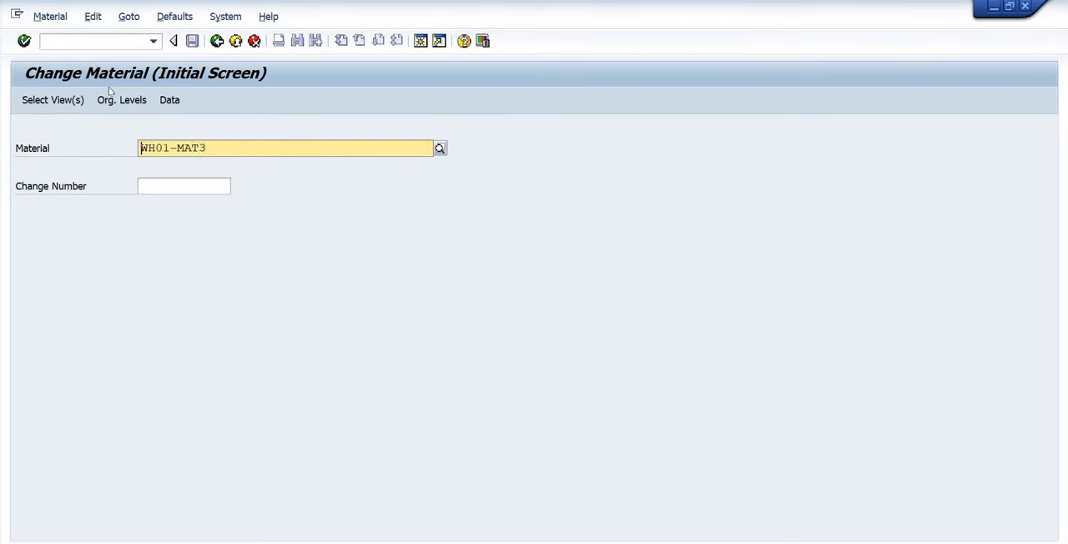
Open the existing standard purchase order for PL01-VENDOR1 and add a new item for material WH01-MAT3 with quantity 1000.
left_click(81, 37)
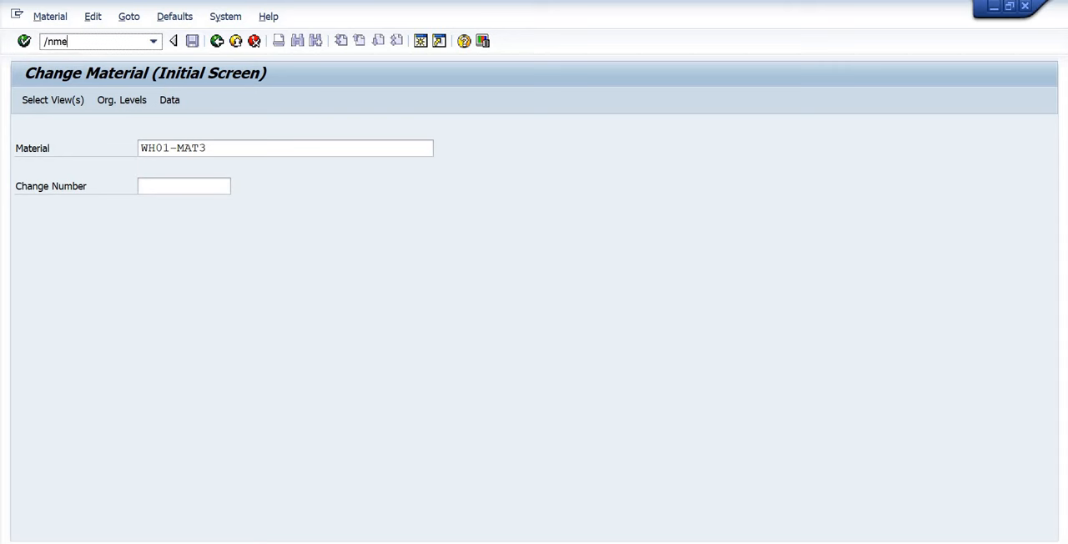
key("Return")
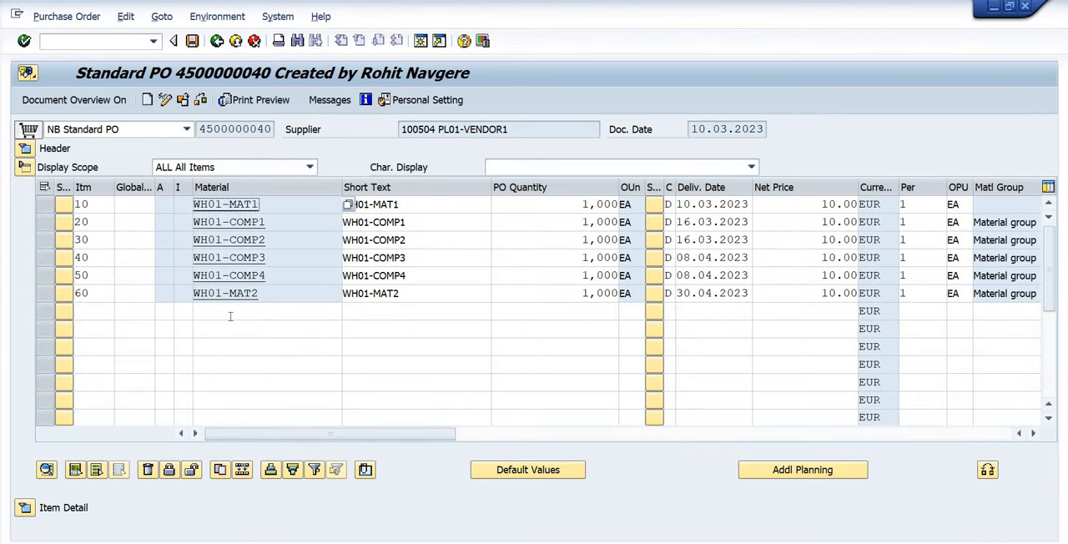
left_click(230, 316)
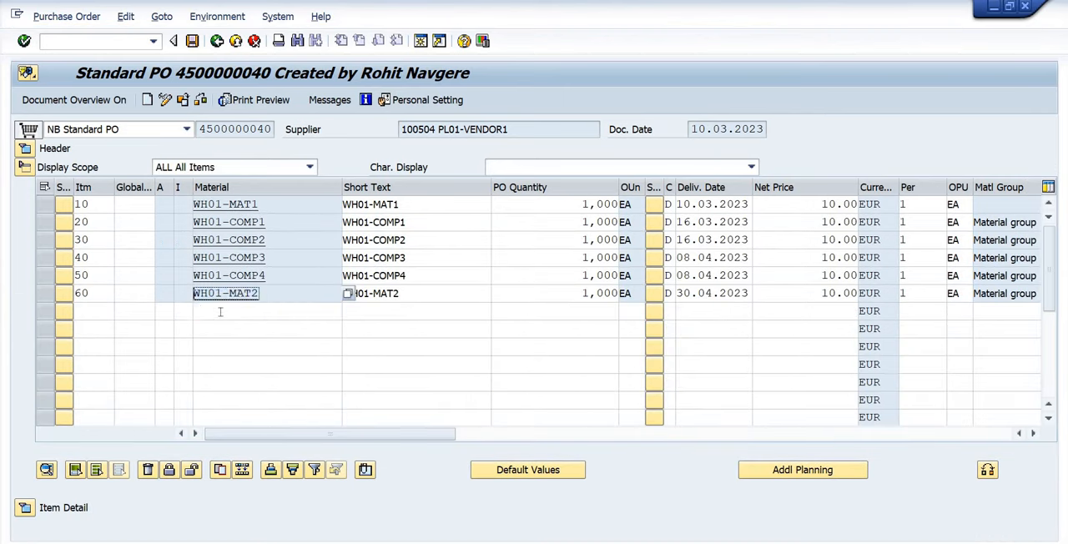
type("WH01-MAT3")
key("Tab")
key("Tab")
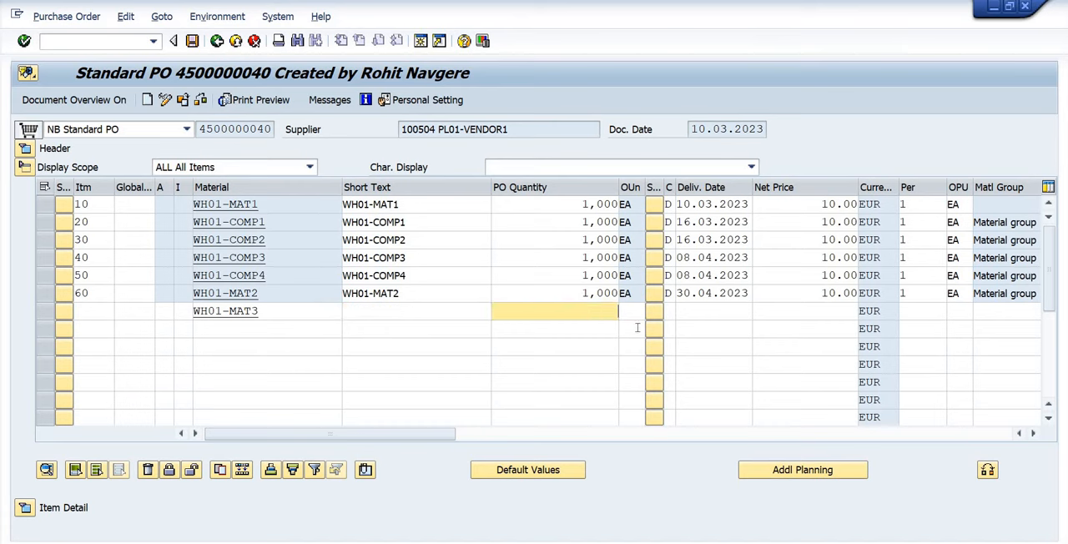
type("1000")
Give the WH01-MAT3 item a net price of 10, plant P001 and storage location ROD, and confirm the entries.
key("Tab")
key("Tab")
key("Tab")
key("Tab")
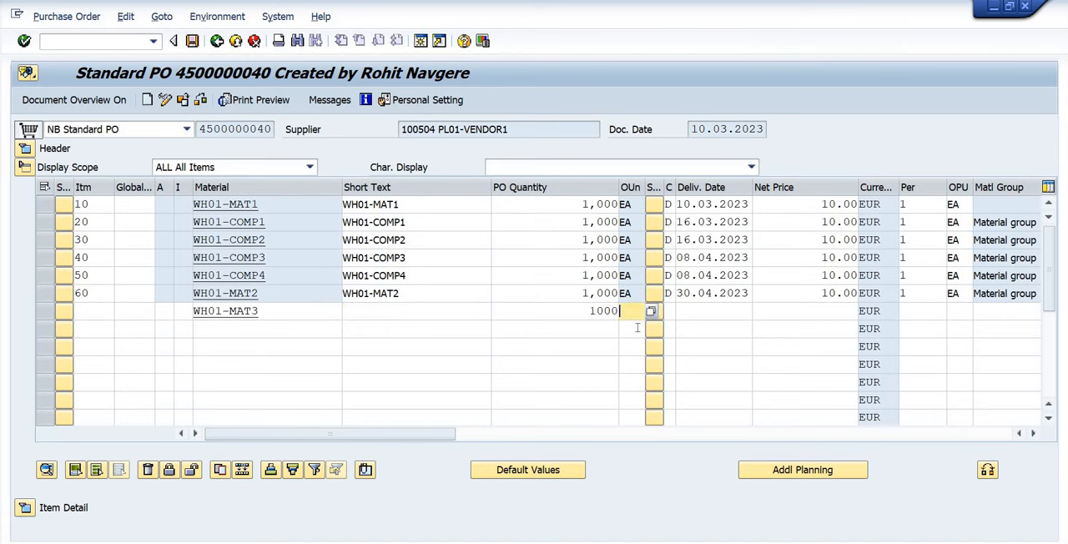
type("10")
key("Tab")
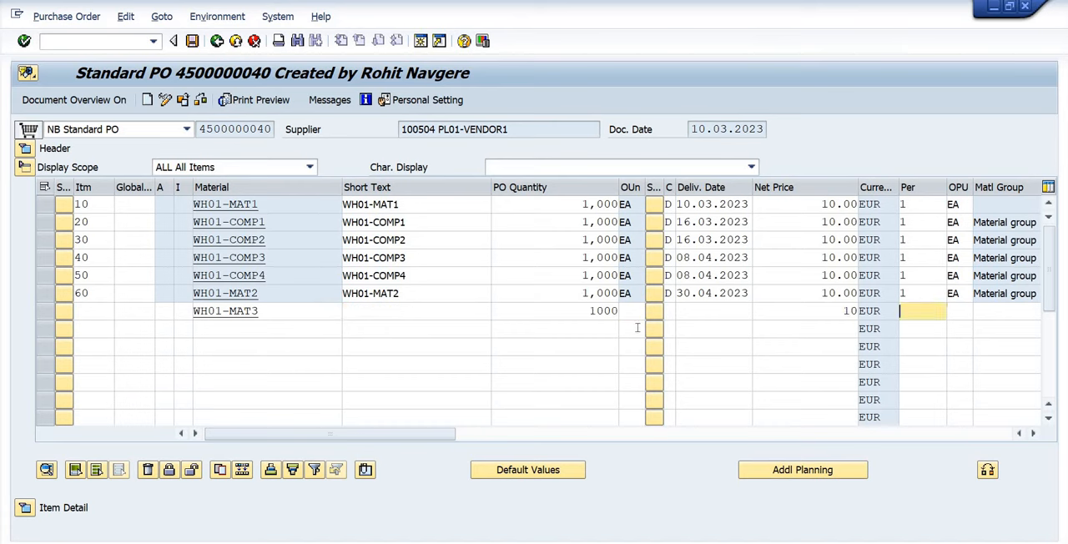
key("Tab")
key("Tab")
key("Tab")
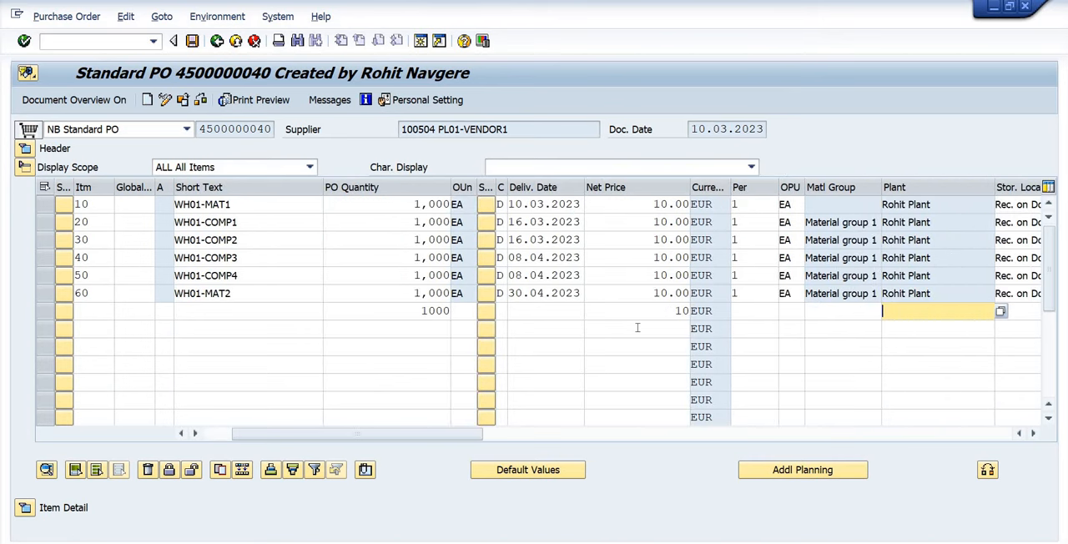
type("p001")
key("Tab")
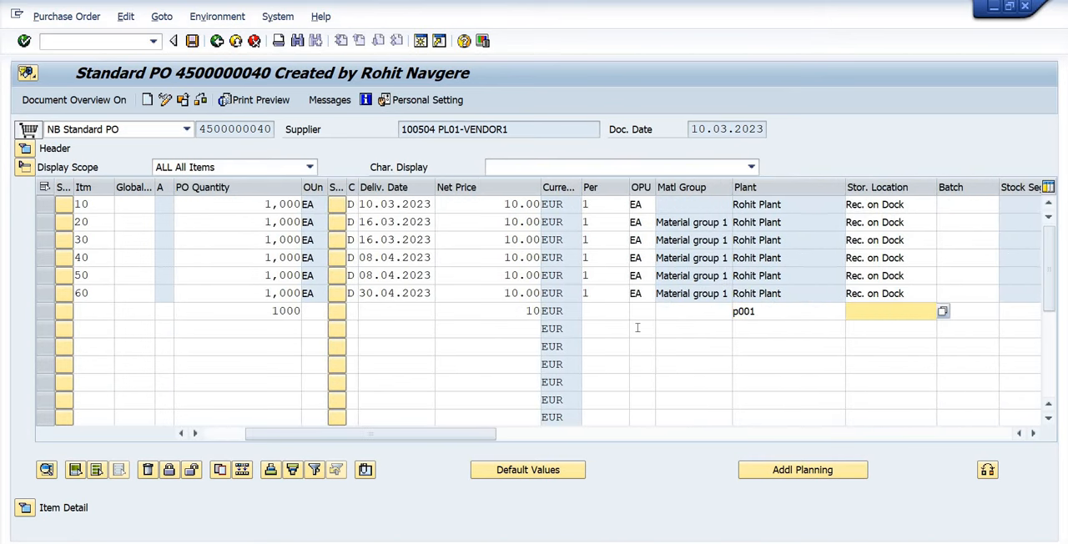
type("rod")
key("Return")
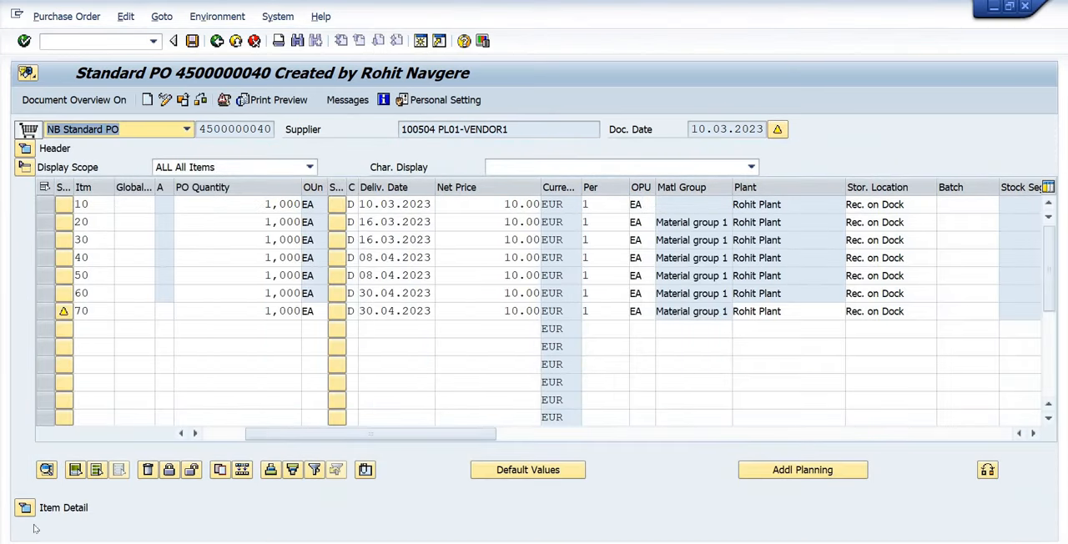
Set the confirmation control of item 70, WH01-MAT3, to 0004 Inbound Delivery and save the purchase order despite the system messages.
left_click(27, 508)
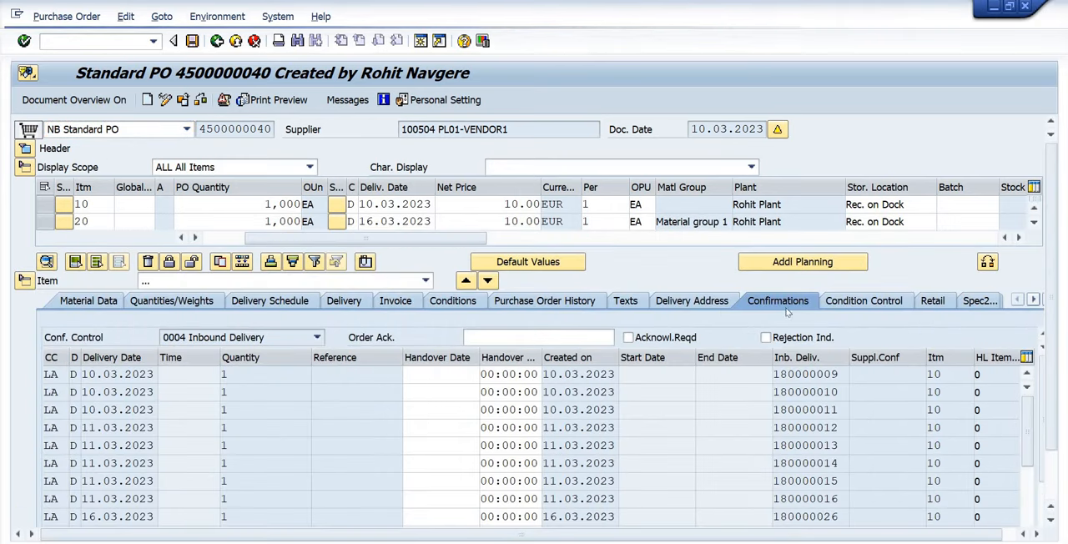
left_click(209, 337)
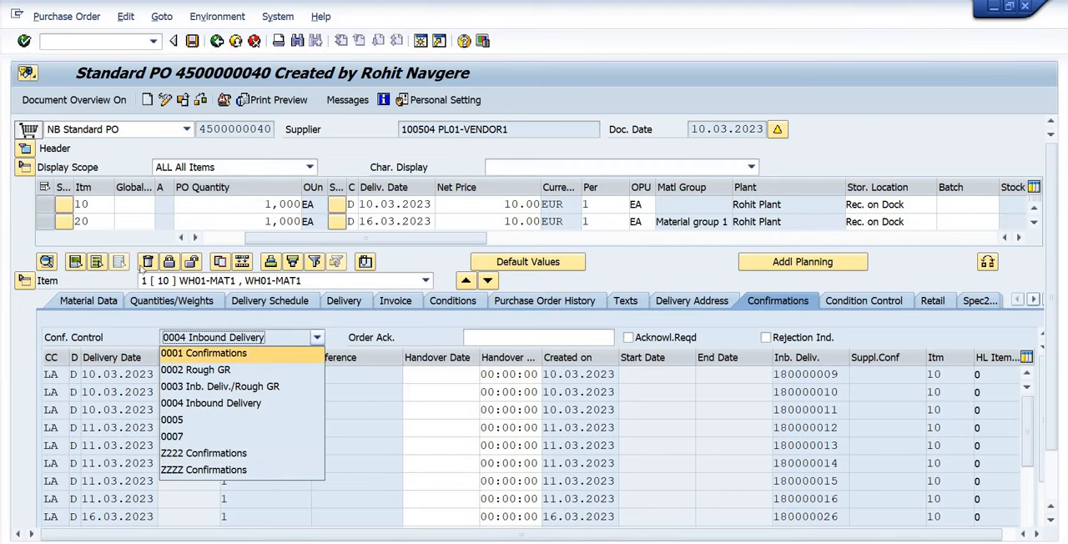
left_click(203, 286)
left_click(203, 281)
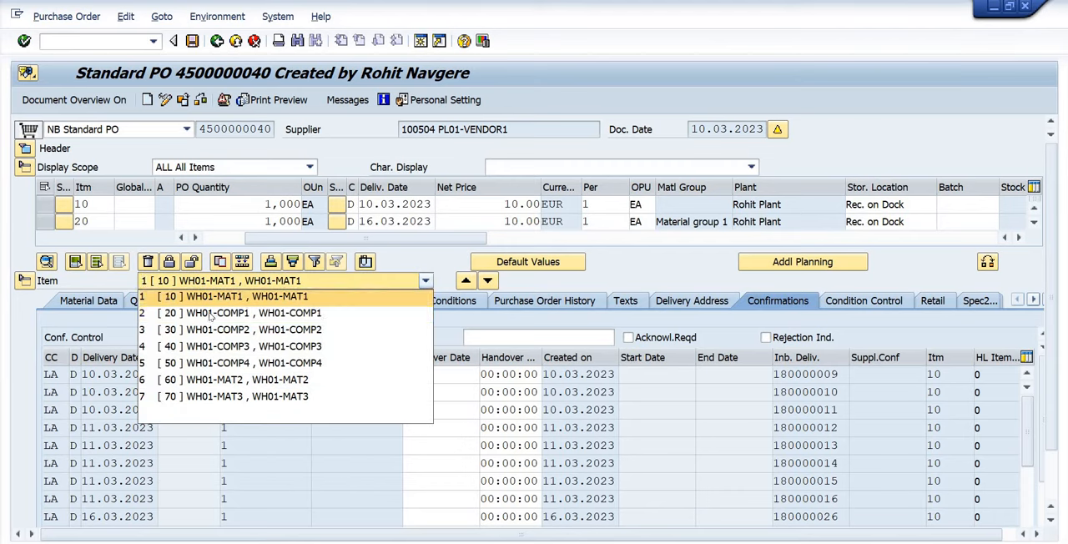
left_click(201, 392)
left_click(317, 337)
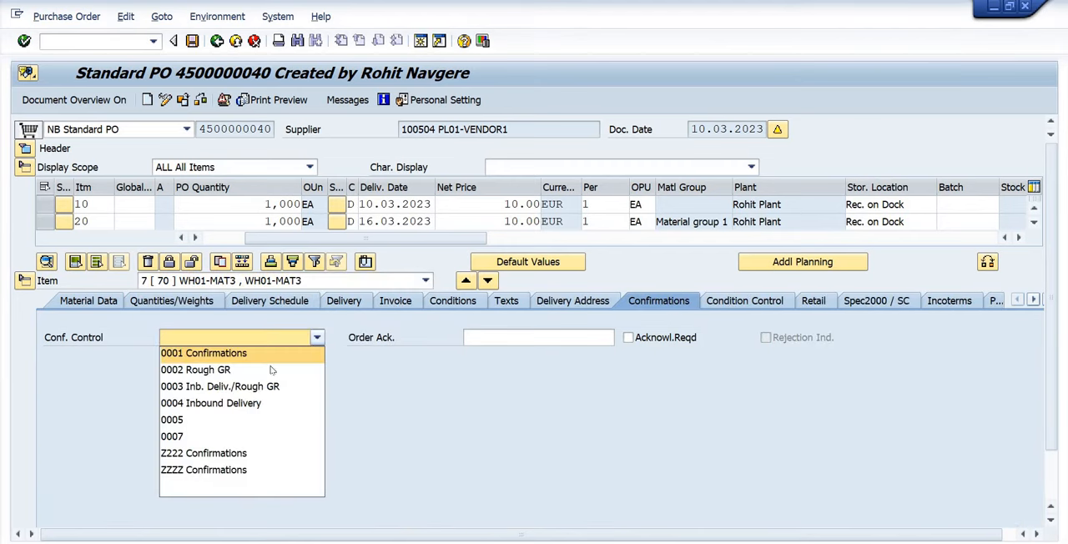
left_click(247, 404)
key("Return")
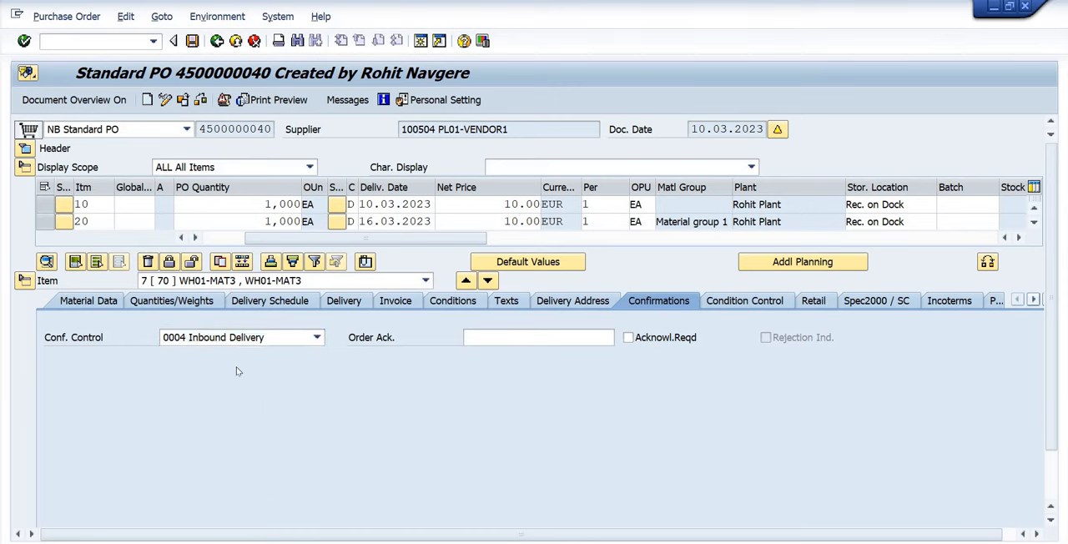
left_click(192, 40)
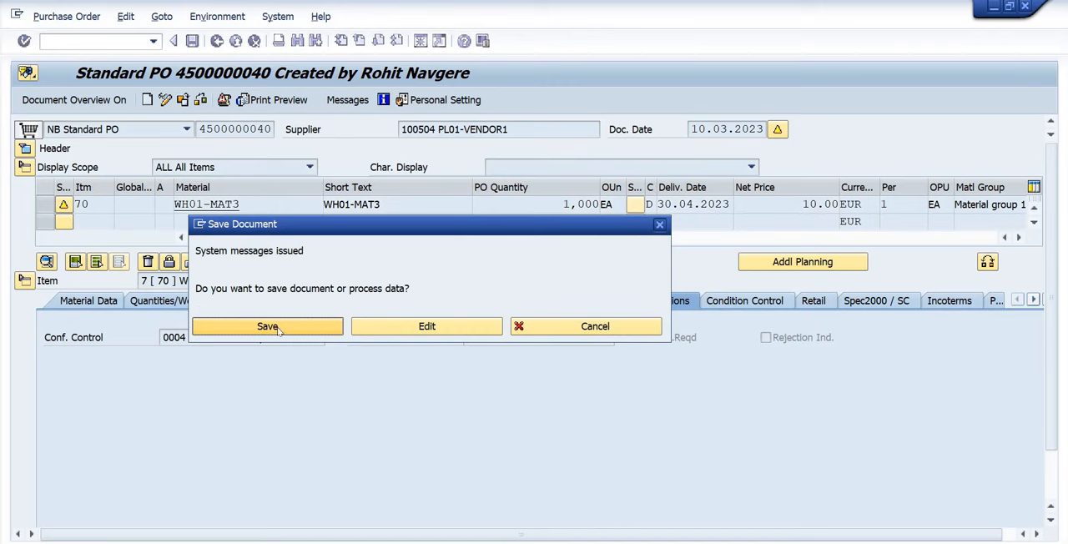
left_click(267, 327)
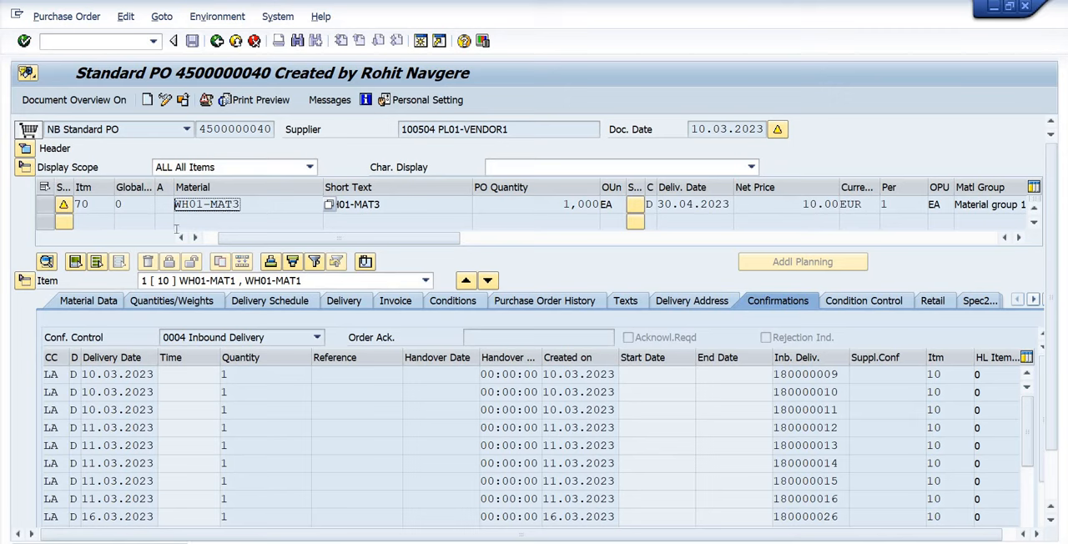
Call up EWM warehouse product maintenance and start creating warehouse data for WH01-MAT3 in WH17 with party entitled to dispose WH01-PED.
left_click(65, 43)
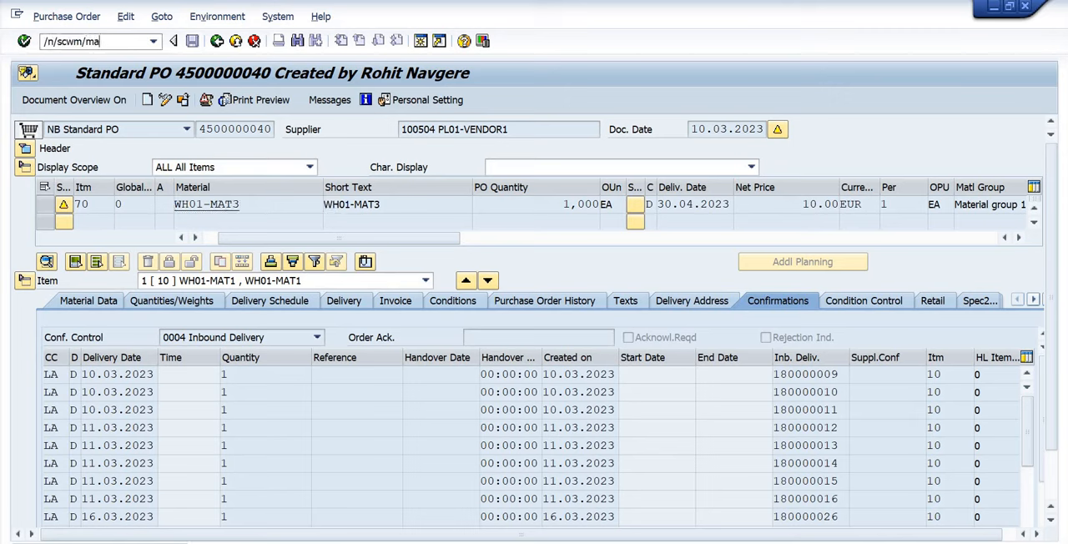
key("Return")
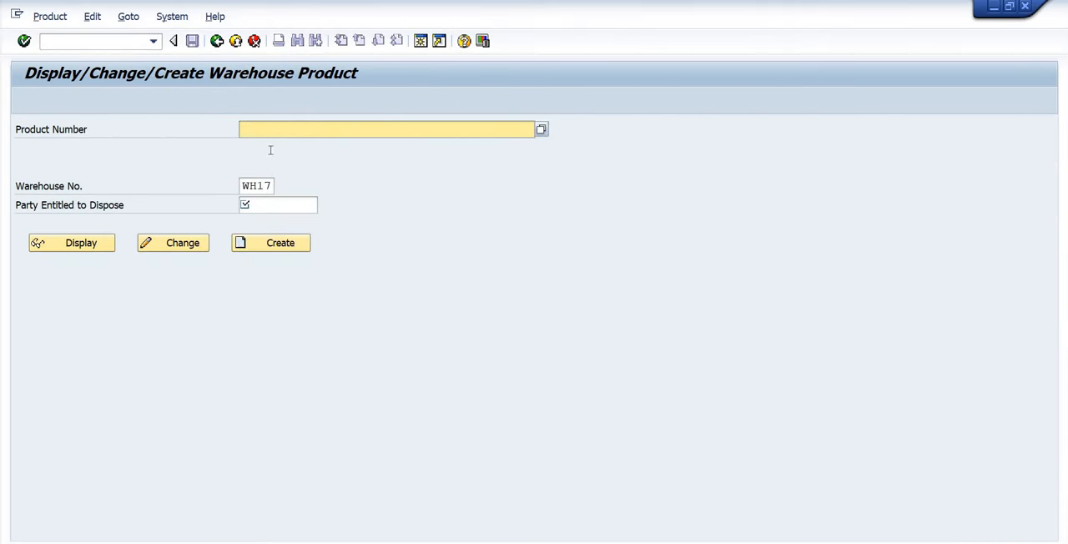
type("WH01-MAT3")
left_click(287, 204)
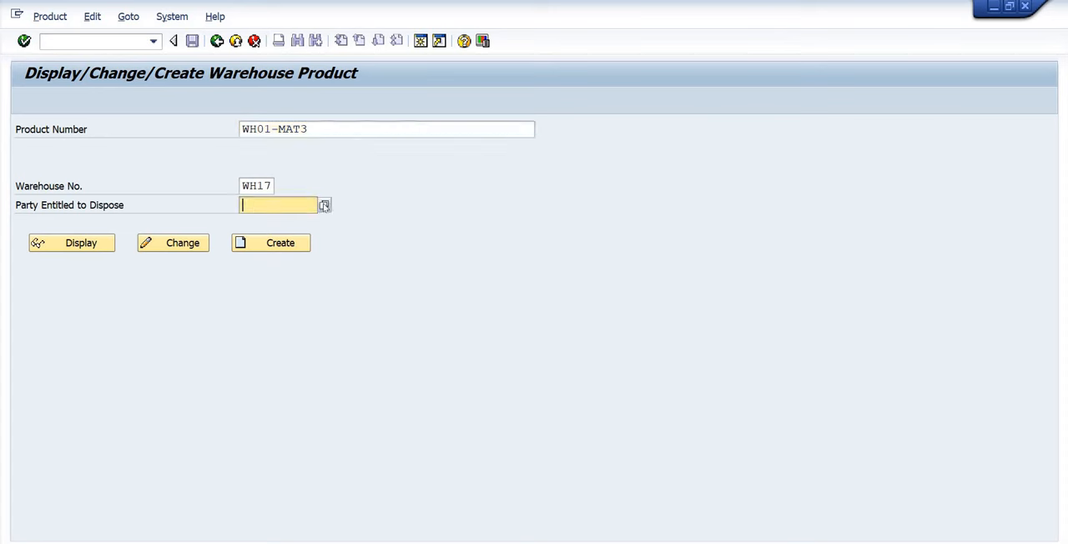
key("Return")
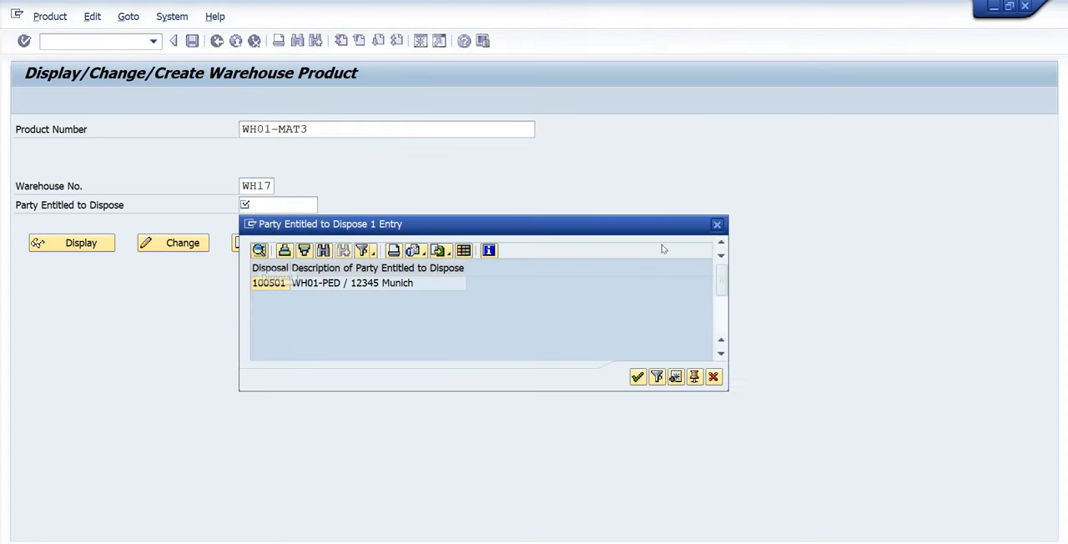
left_click(718, 223)
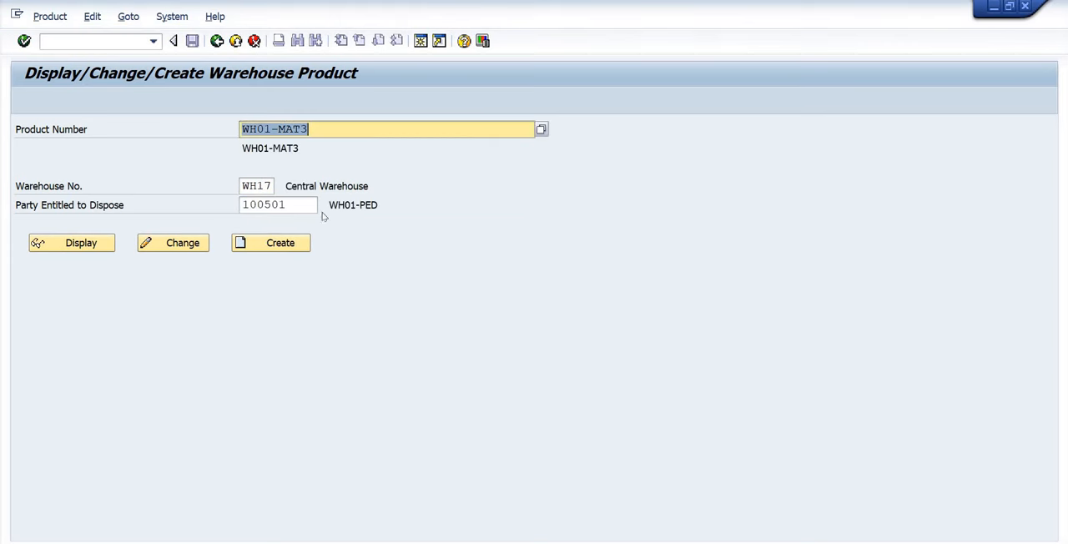
left_click(259, 244)
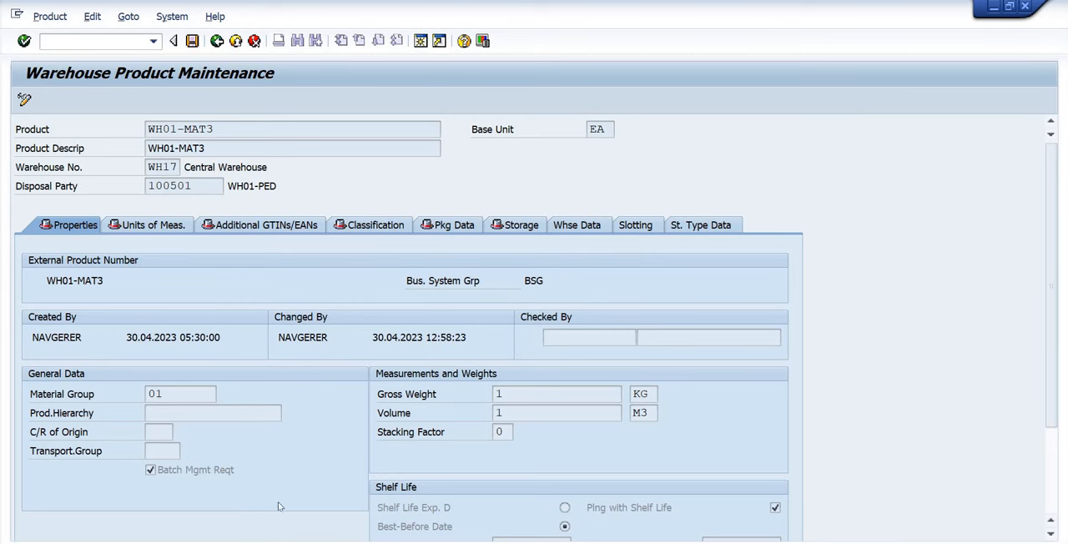
Review the classification and warehouse data of WH01-MAT3, check the available putaway control entries without choosing one, and save the warehouse product.
left_click(388, 229)
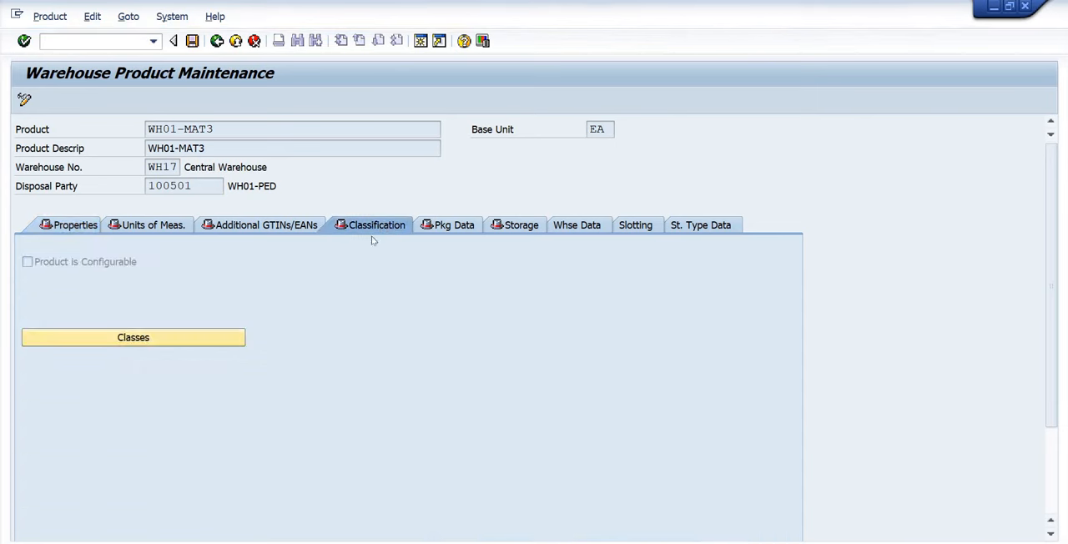
left_click(158, 338)
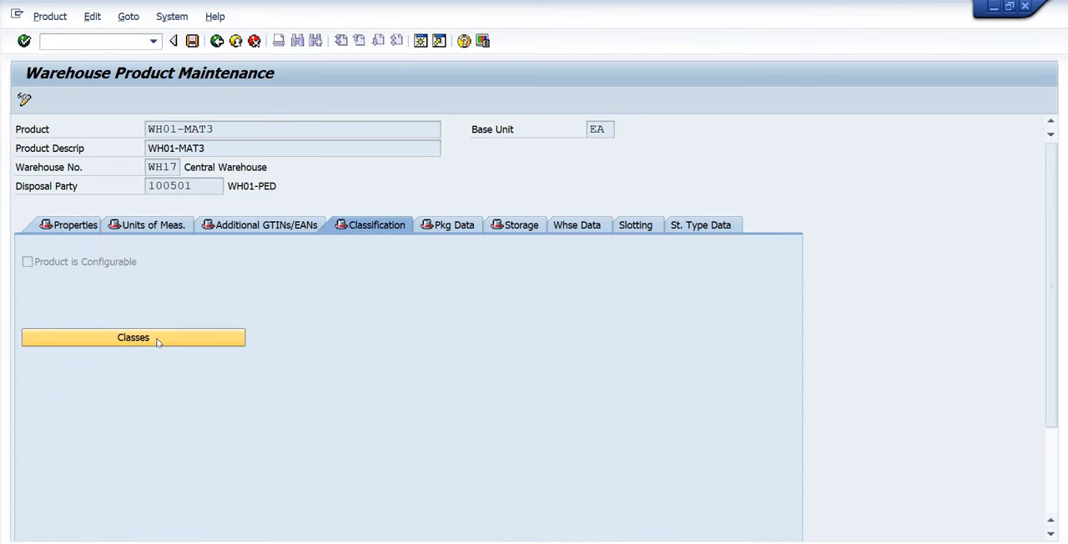
left_click(582, 228)
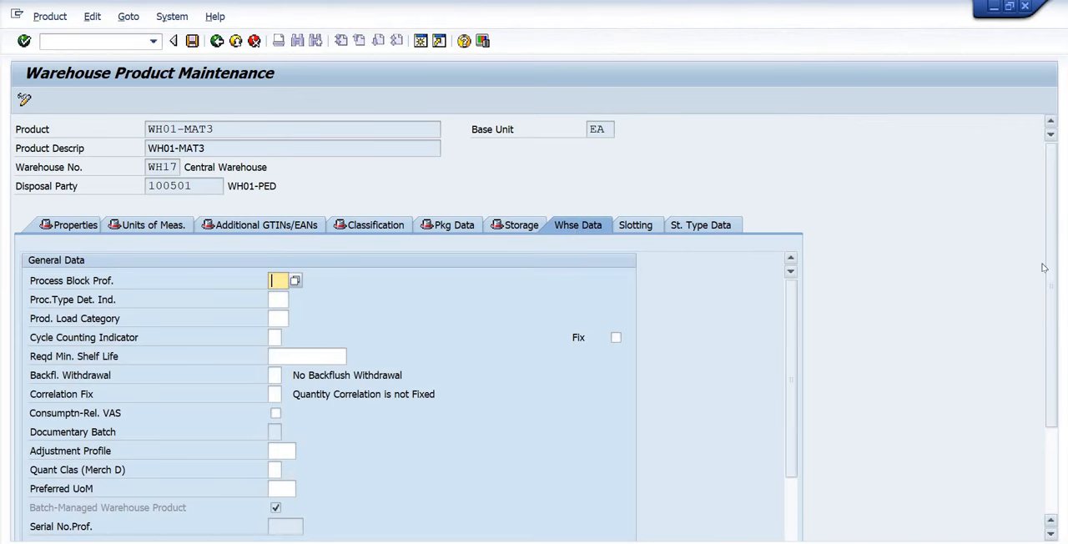
scroll(798, 312, "down", 3)
left_click_drag(797, 270, 798, 371)
left_click(289, 367)
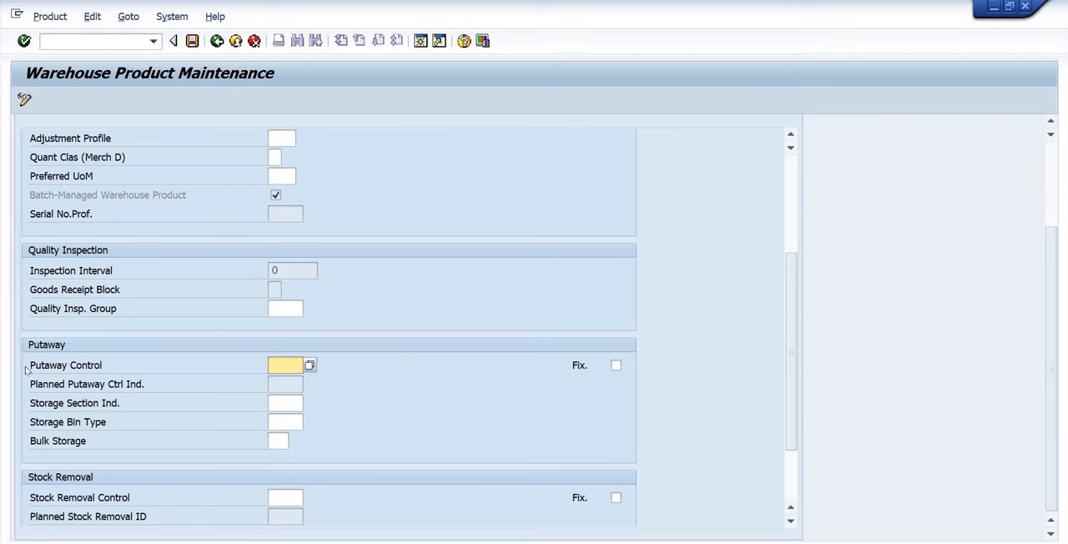
left_click(309, 368)
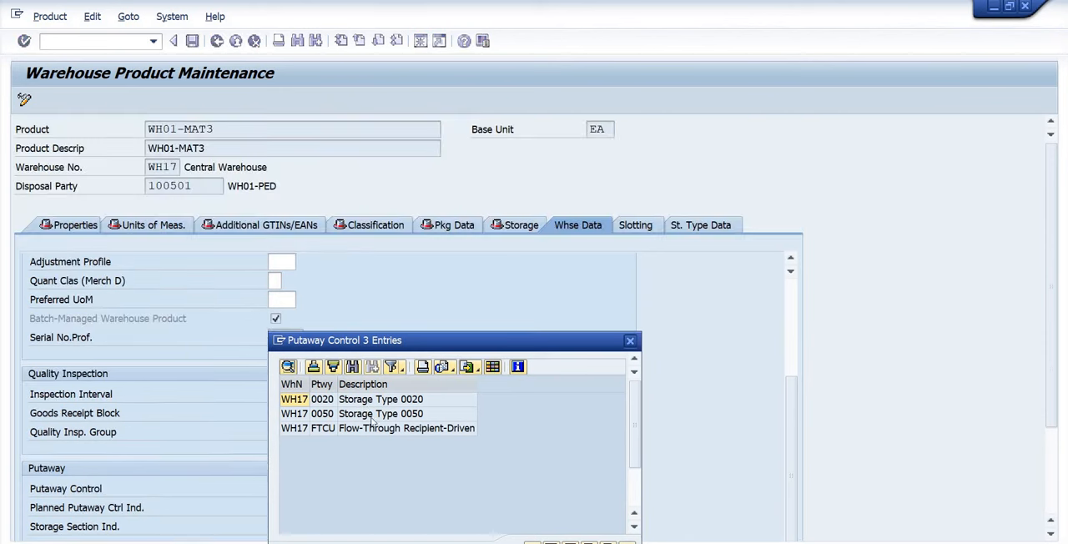
left_click(630, 342)
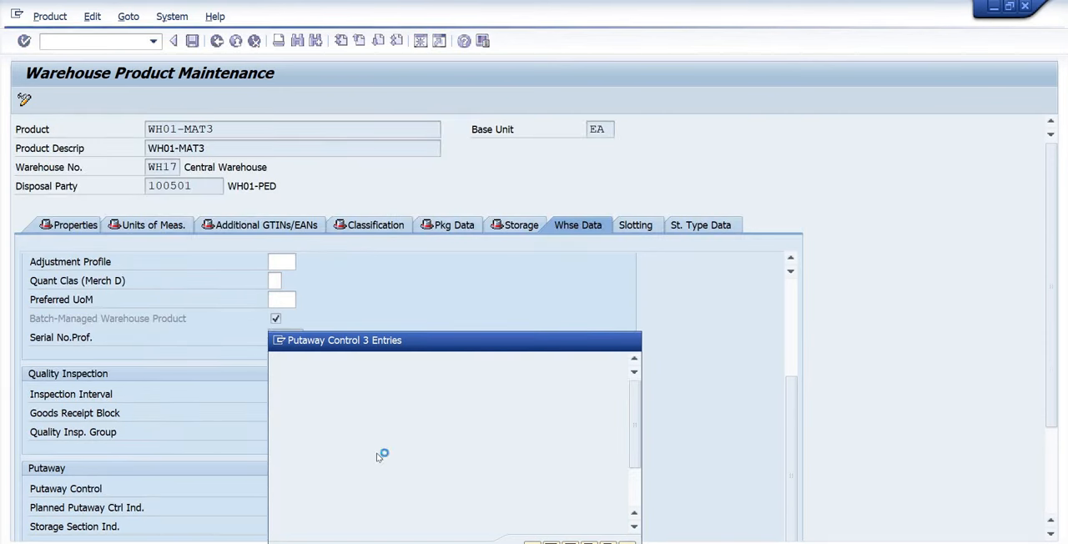
scroll(1052, 346, "down", 2)
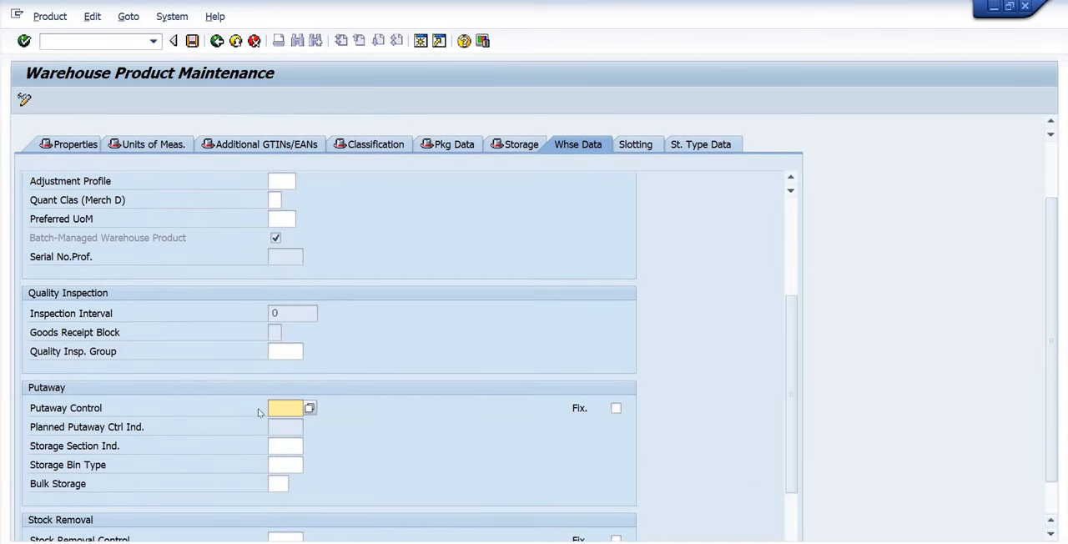
left_click(192, 40)
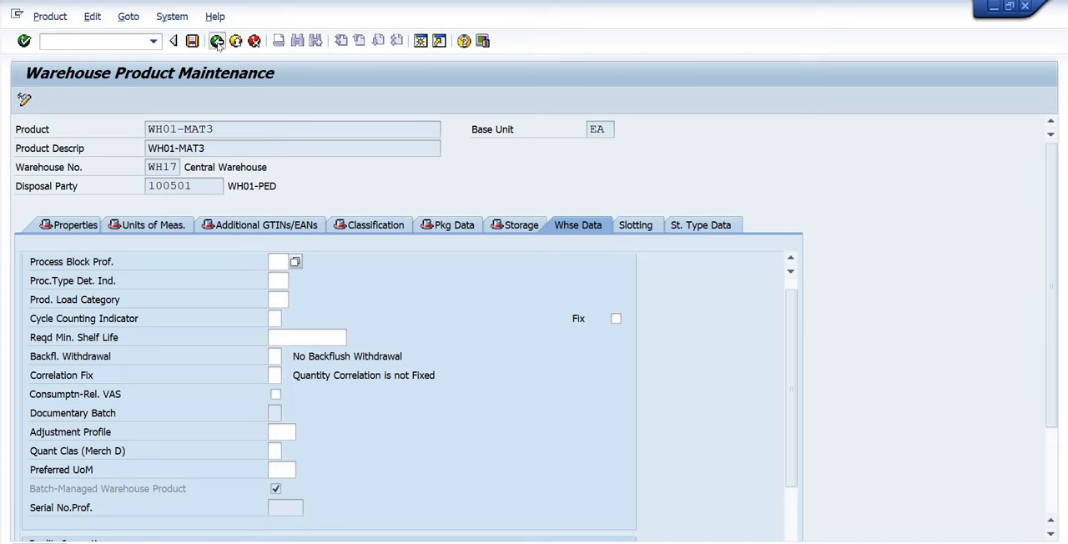
left_click(216, 41)
Extend material WH01-MAT3 in plant P001 to storage location AFS with transaction MMSC and save.
left_click(77, 41)
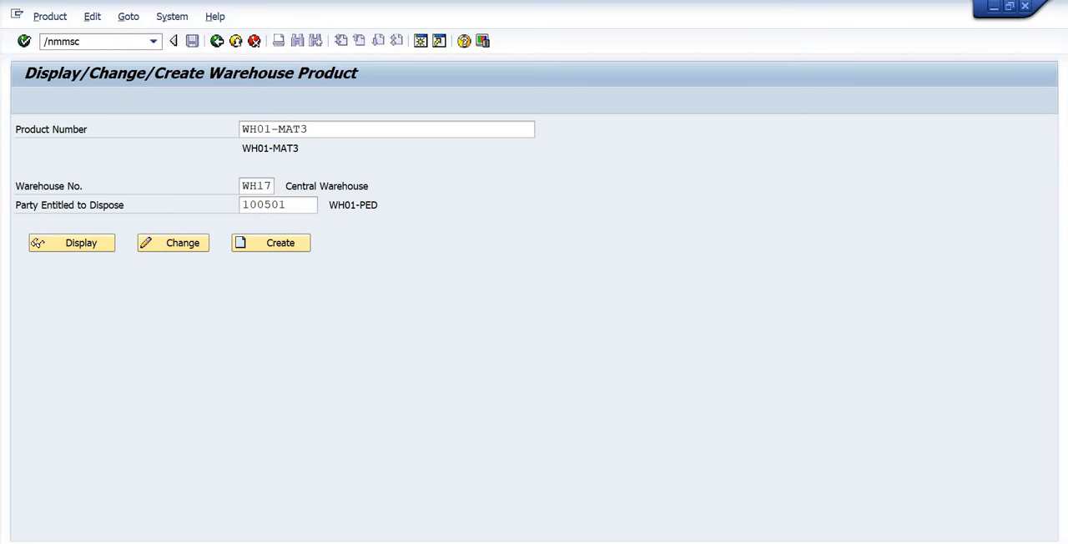
key("Return")
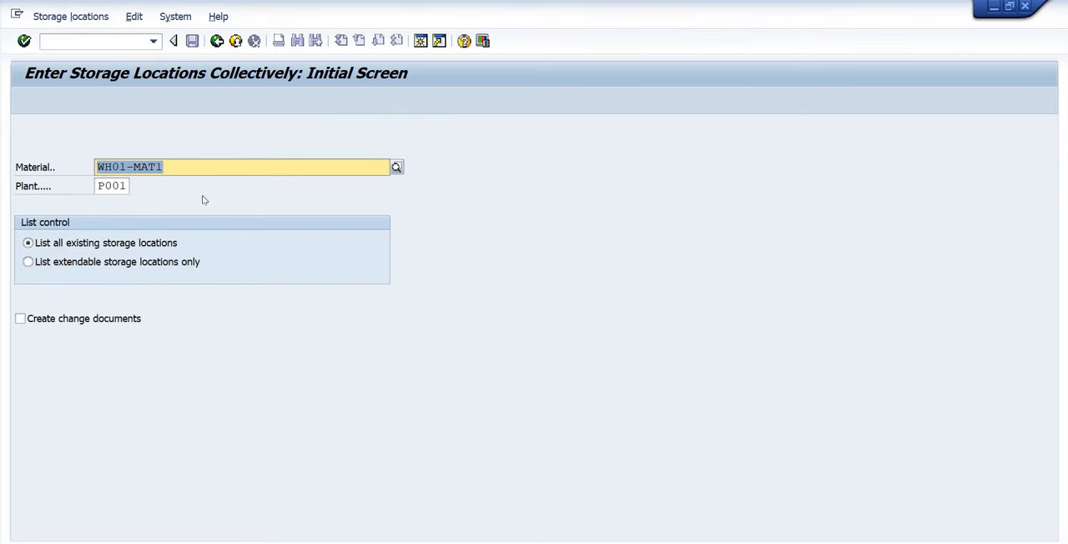
type("WH01-MAT3")
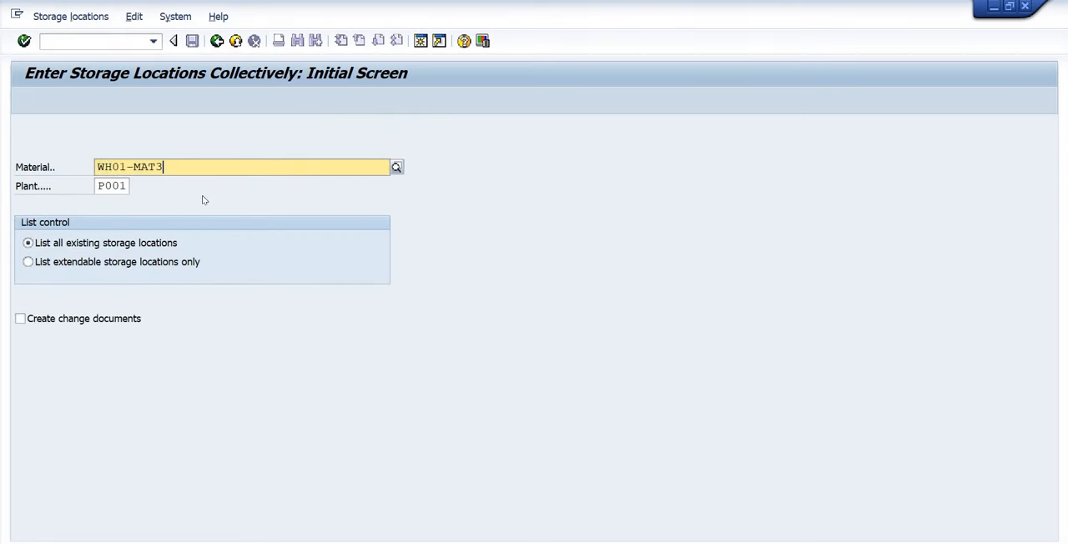
key("Return")
type("a")
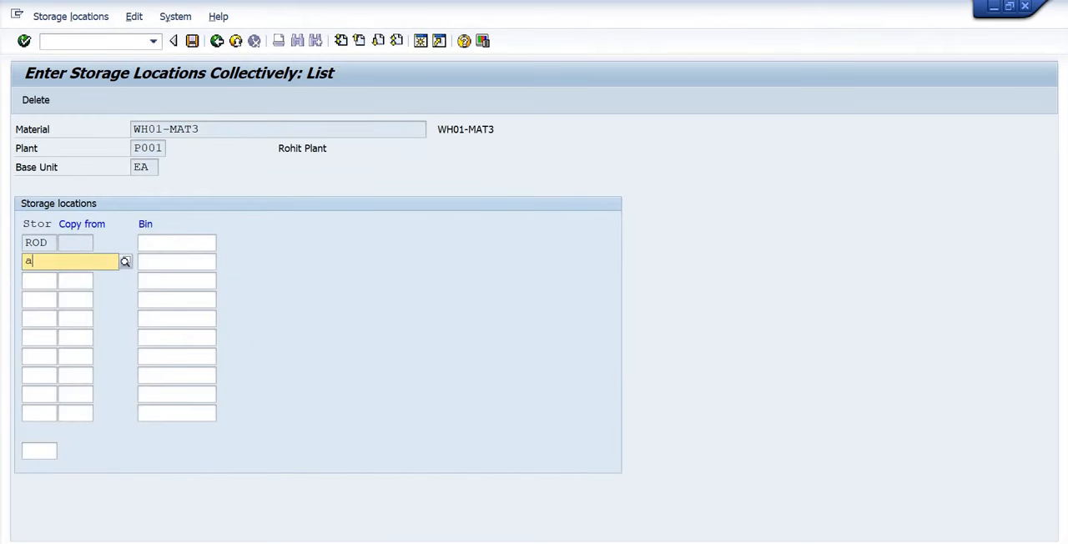
type("fs")
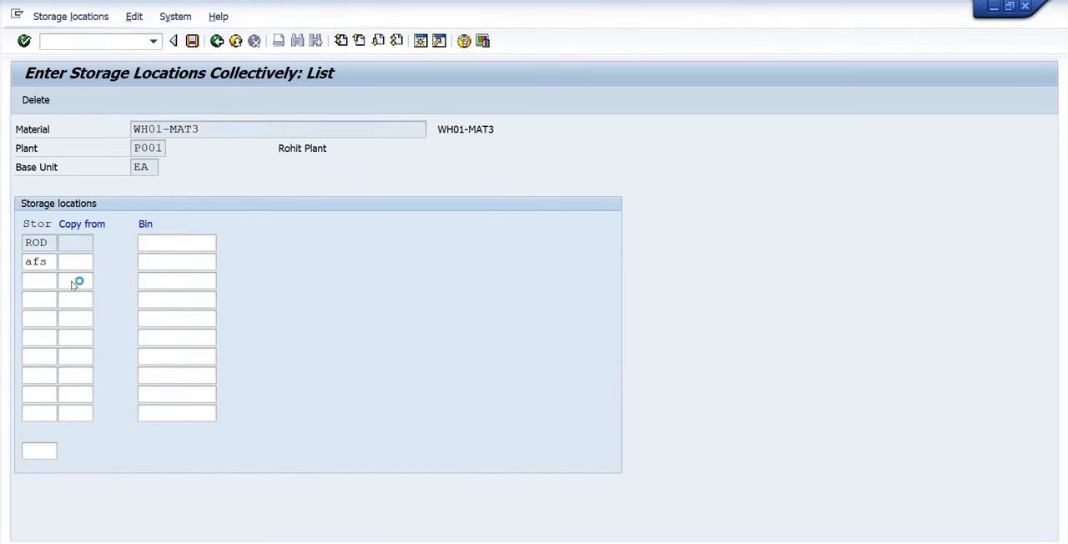
left_click(72, 284)
key("Return")
key("ctrl+s")
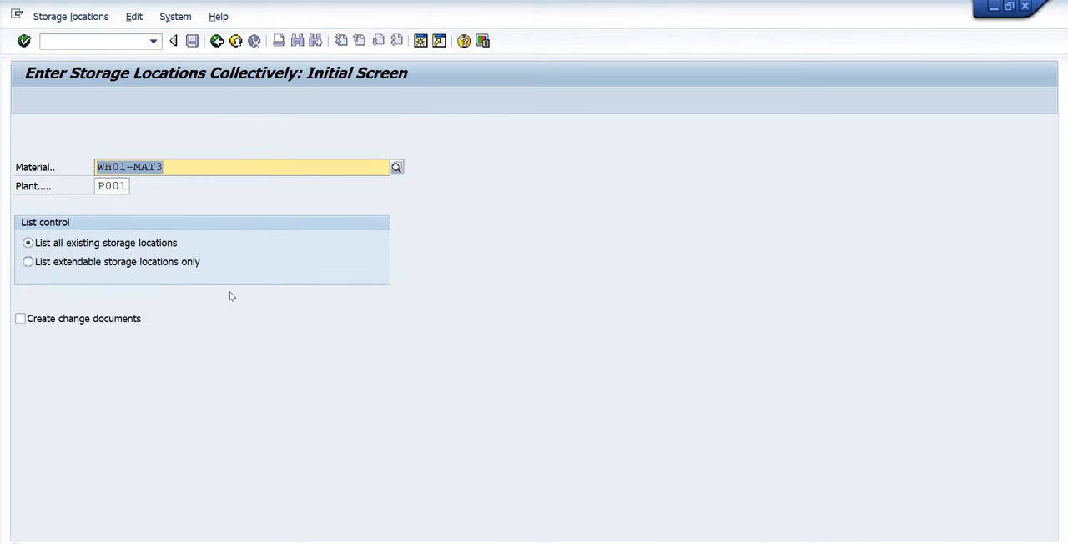
Start an inbound delivery for the purchase order with VL31N and delete items 10 to 60, keeping only item 70, WH01-MAT3.
left_click(79, 43)
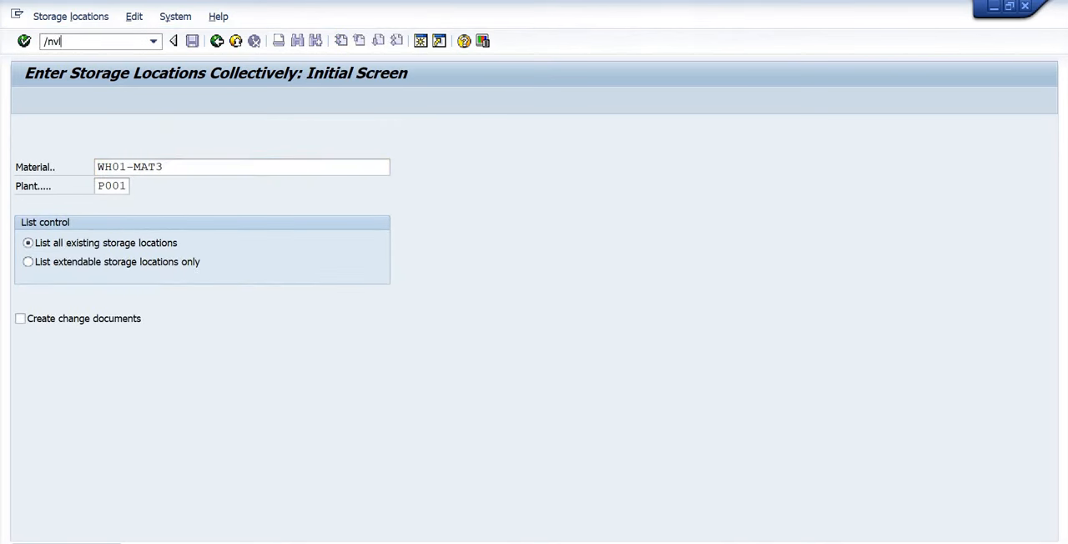
key("Return")
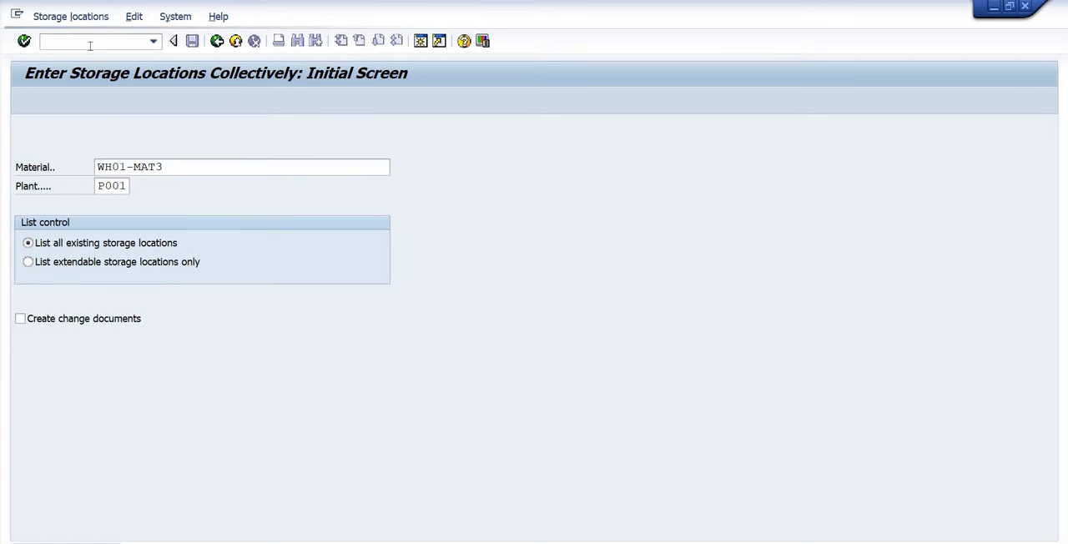
key("Return")
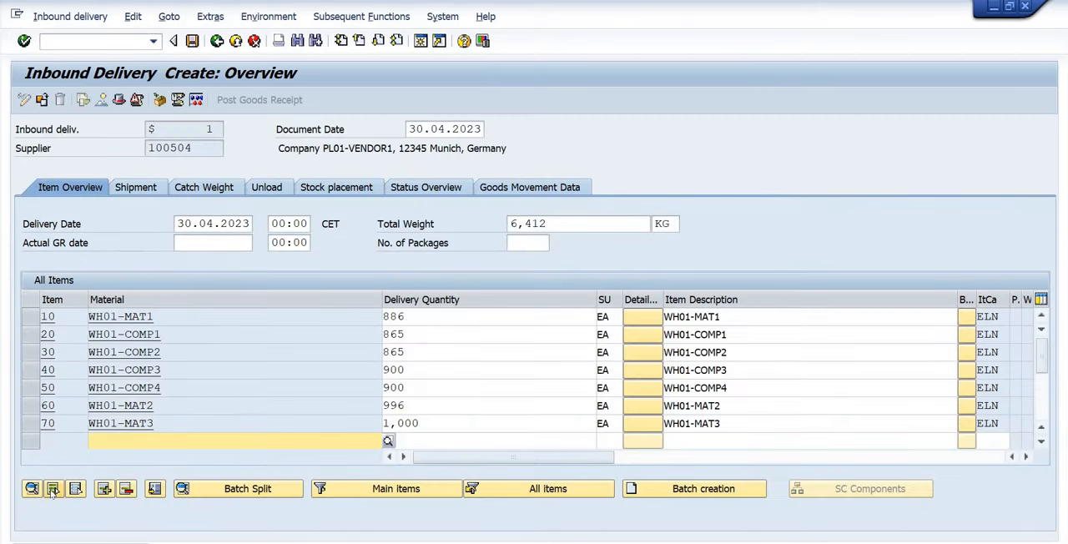
left_click(52, 488)
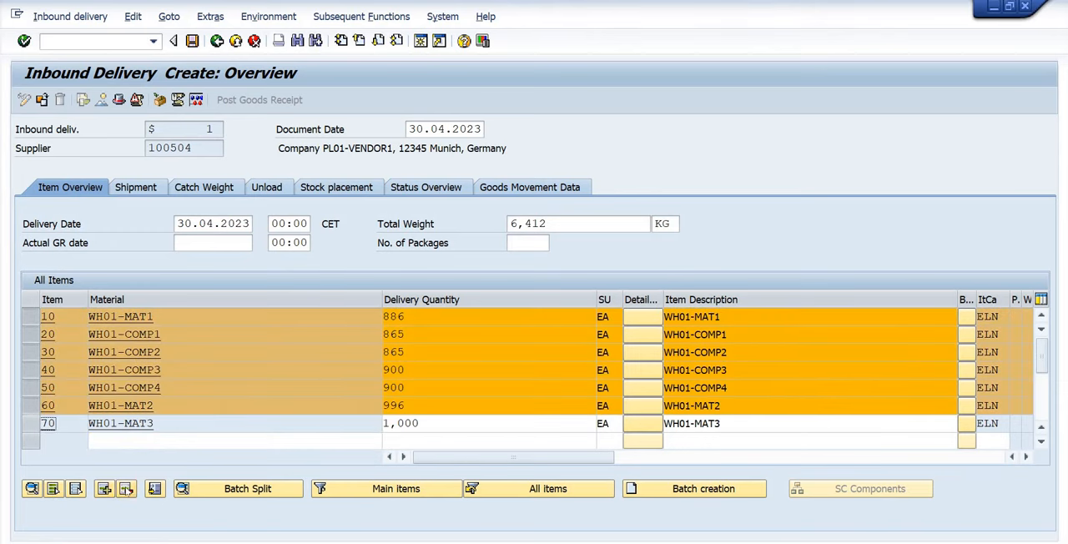
left_click(260, 309)
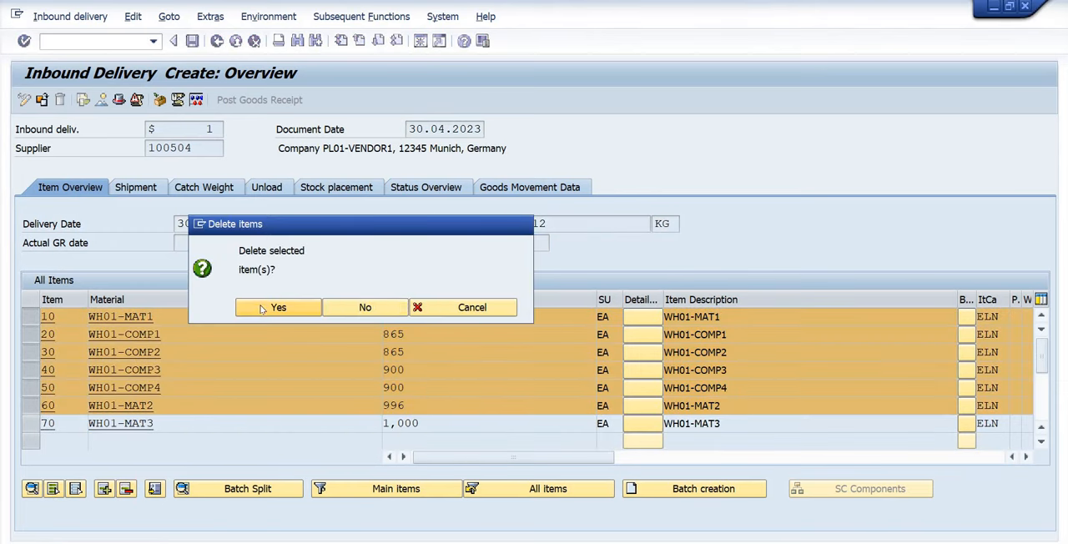
Set the delivery quantity of item 70, WH01-MAT3, to 1 EA.
double_click(517, 319)
type("1")
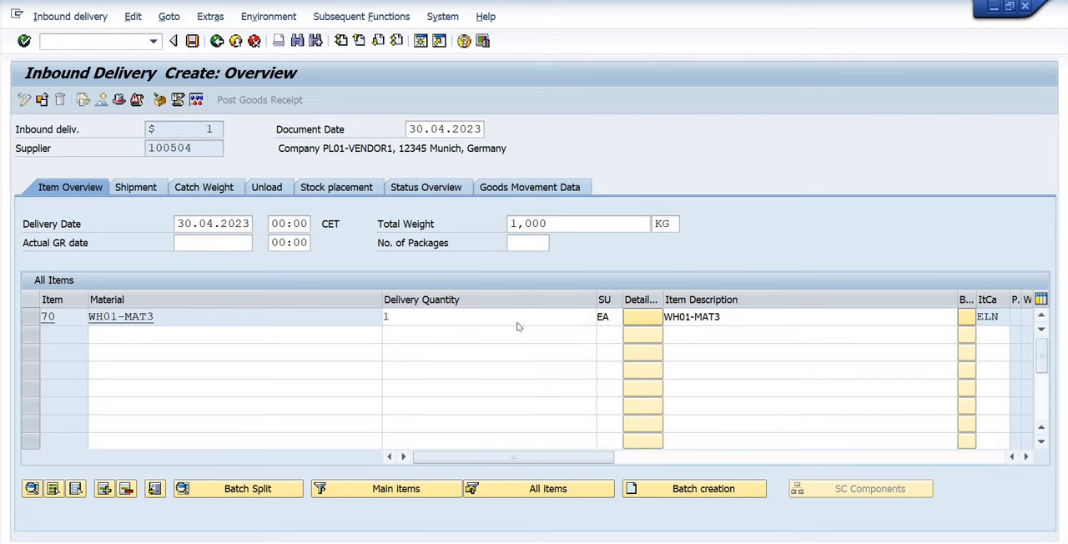
key("Return")
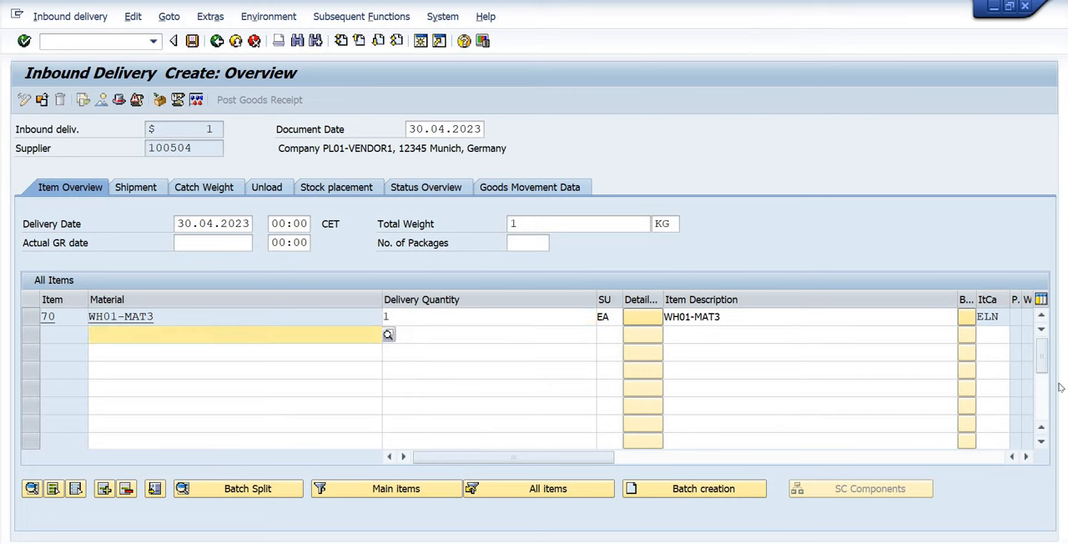
Check item 70's batch field, storage location and warehouse number, leaving the batch empty, and save the inbound delivery.
left_click(1025, 457)
left_click(834, 317)
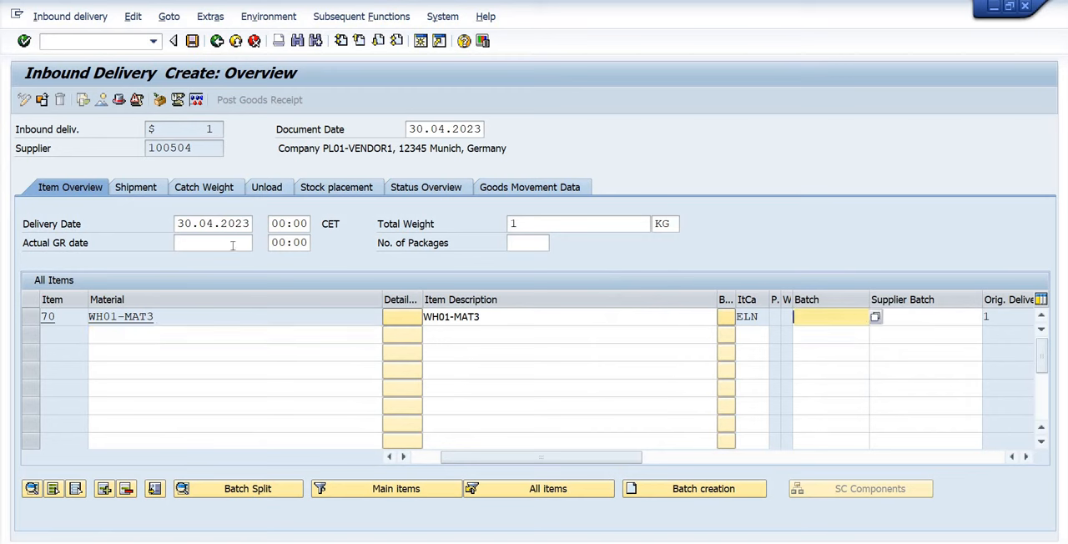
left_click_drag(523, 460, 495, 460)
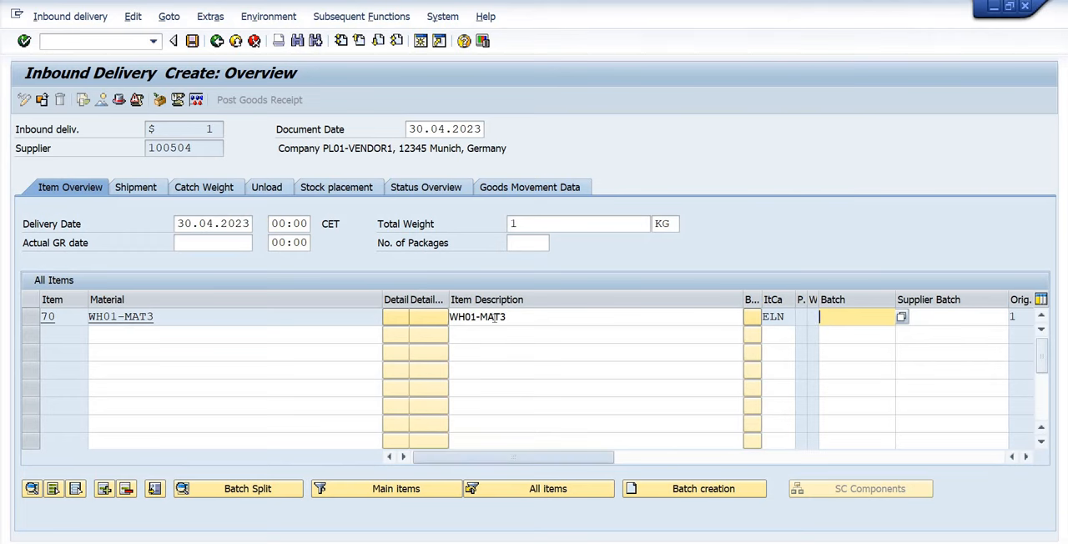
left_click(415, 314)
left_click(348, 187)
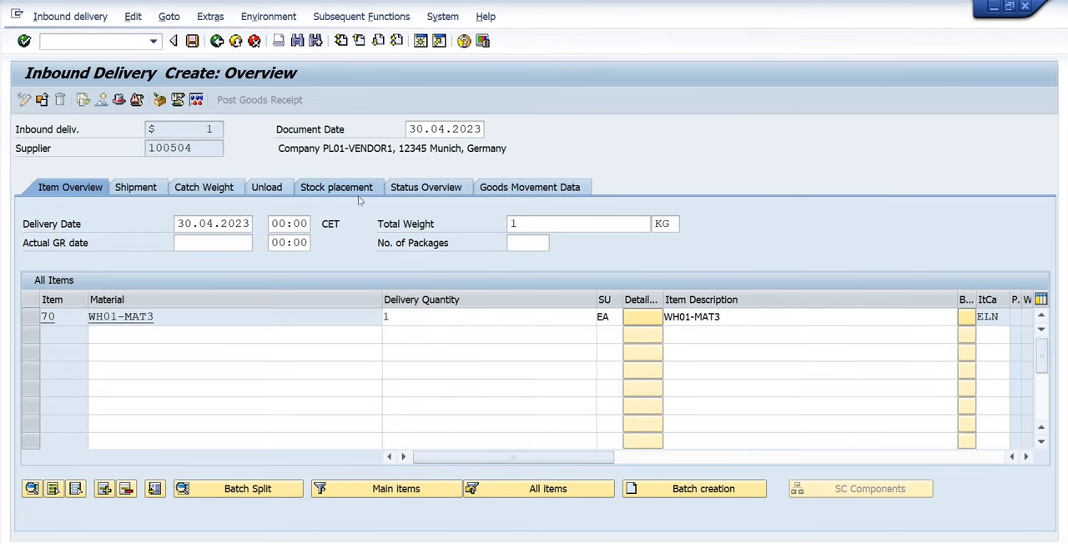
left_click(430, 317)
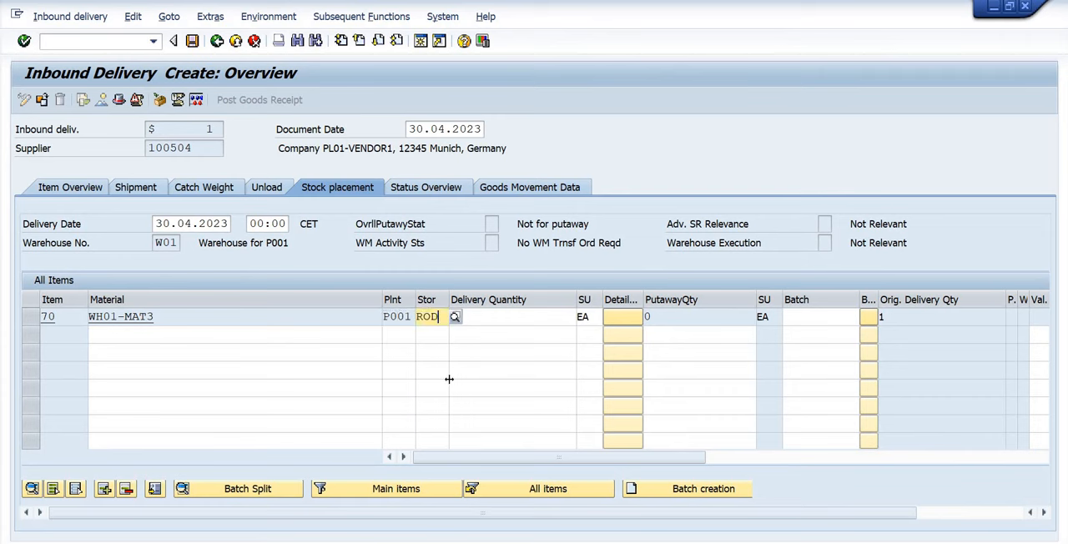
double_click(166, 243)
left_click(192, 41)
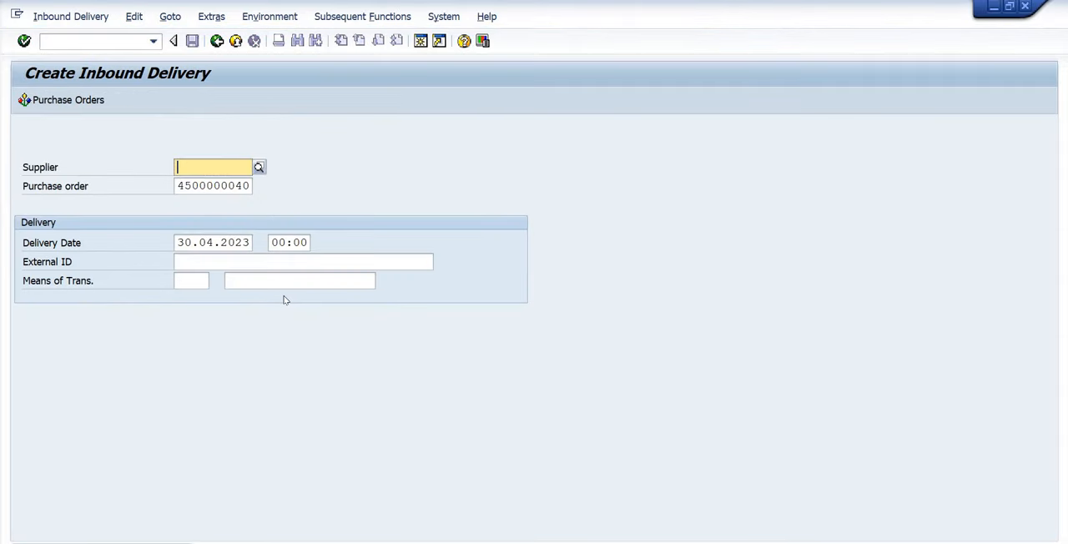
Display the new inbound delivery to get its document number, and find that delivery in EWM inbound delivery maintenance, /SCWM/PRDI.
left_click(81, 18)
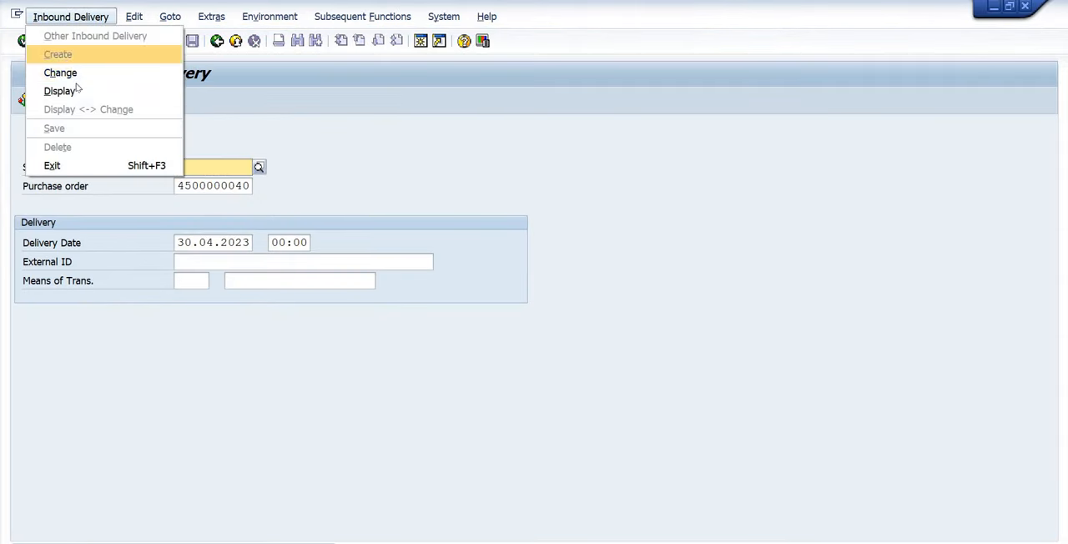
left_click(237, 201)
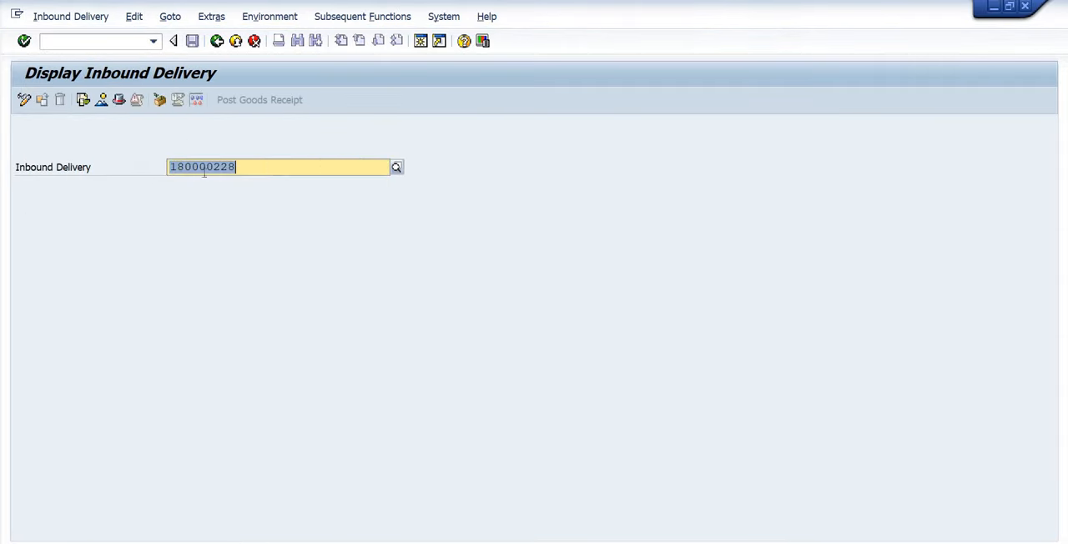
left_click(153, 41)
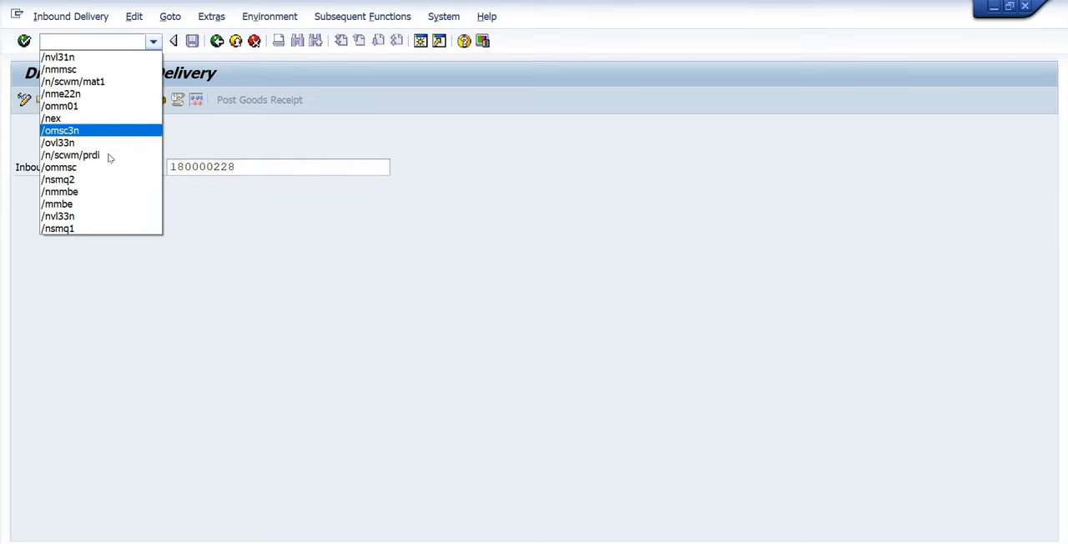
left_click(108, 158)
key("Return")
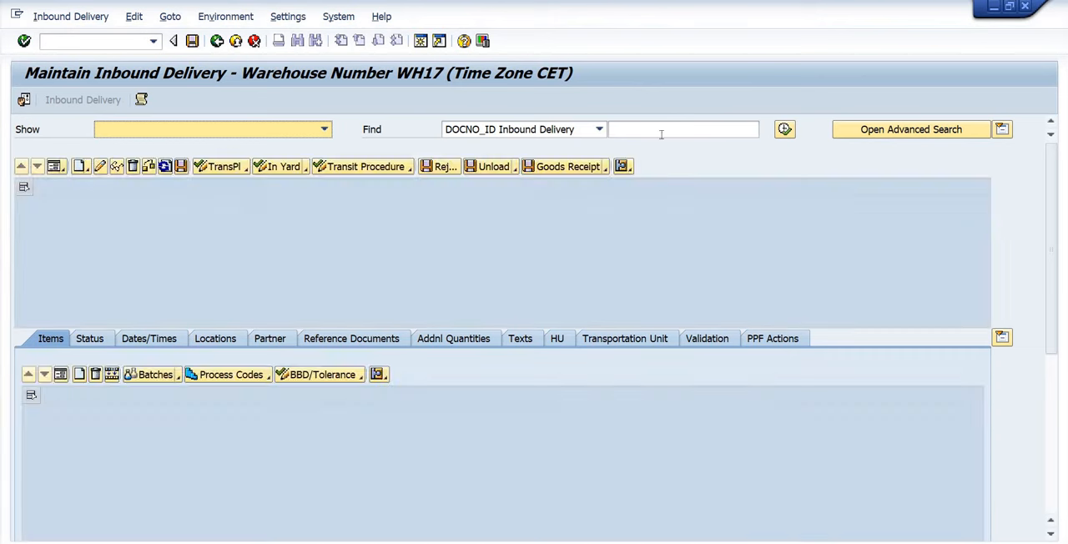
left_click(661, 129)
type("180000228")
key("Return")
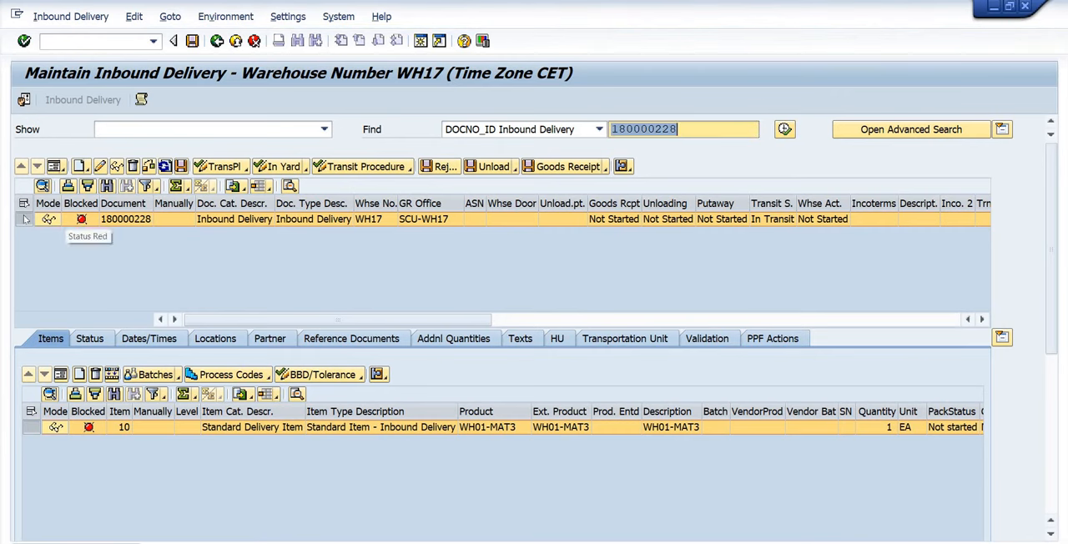
Run the check on the blocked EWM inbound delivery and read the messages in its log.
left_click(148, 167)
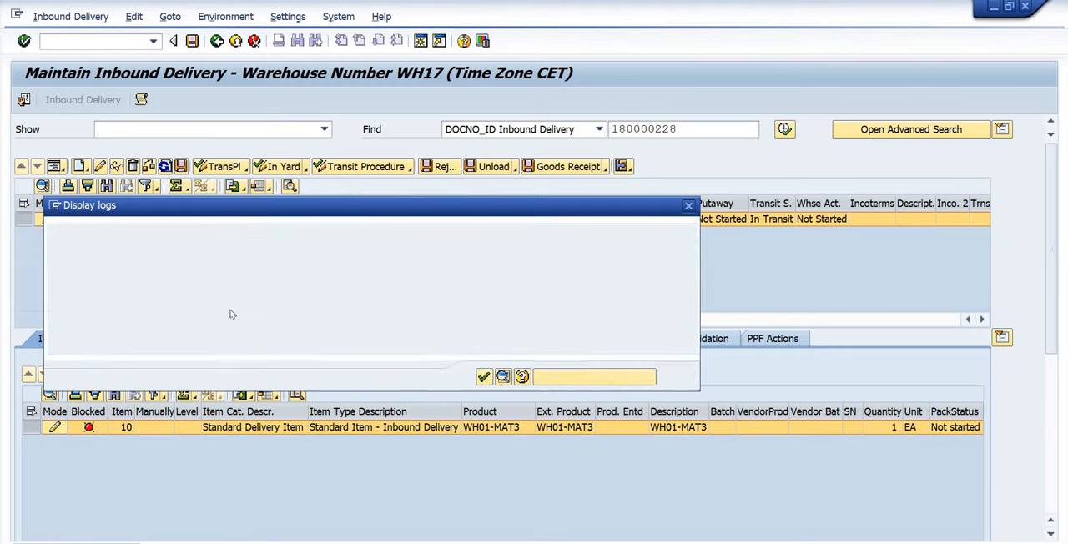
left_click(100, 278)
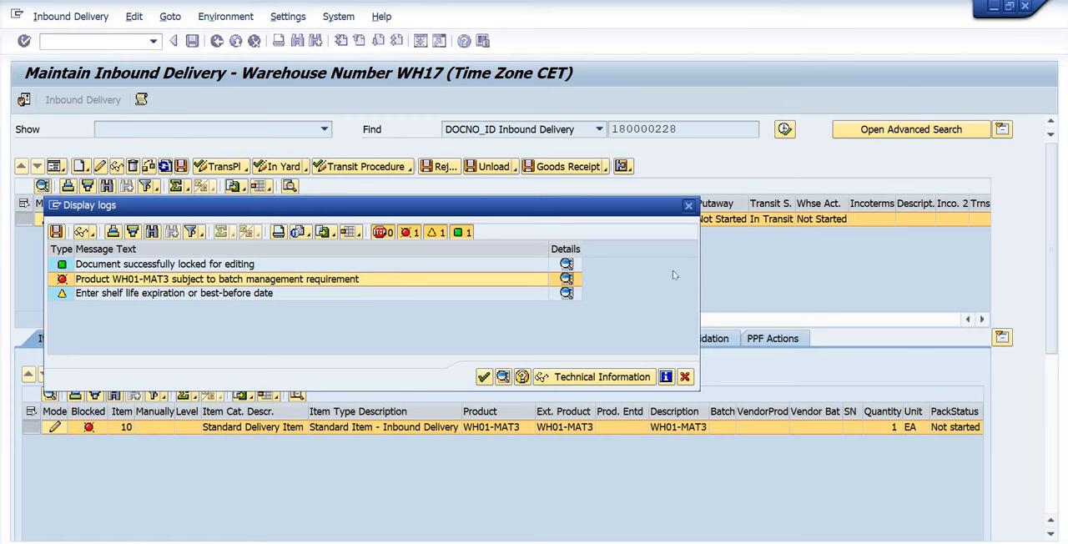
left_click(688, 206)
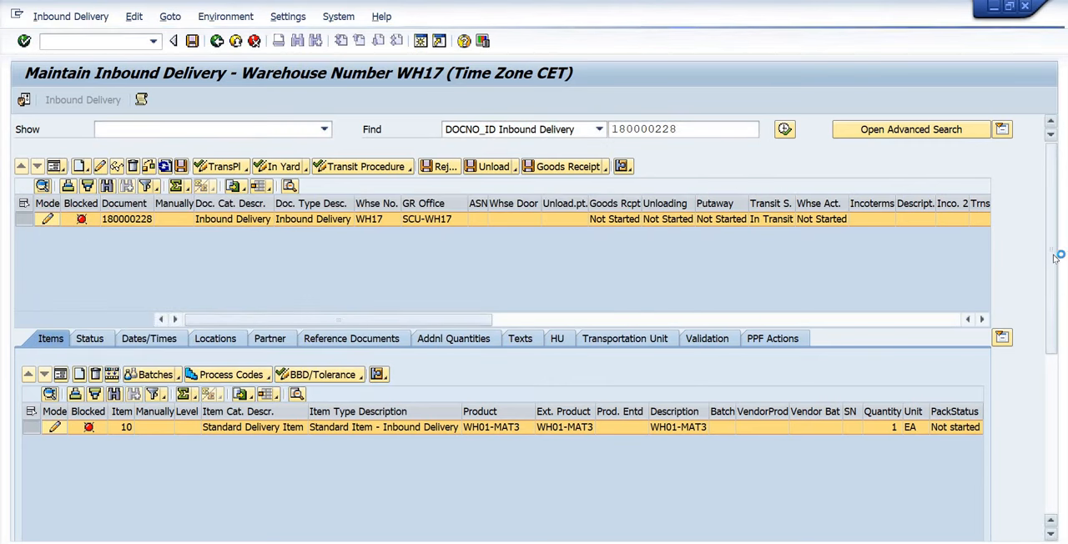
In item 10's details, set the country of origin to AU and the best-before date to 17.04.2027.
left_click_drag(1053, 259, 1052, 348)
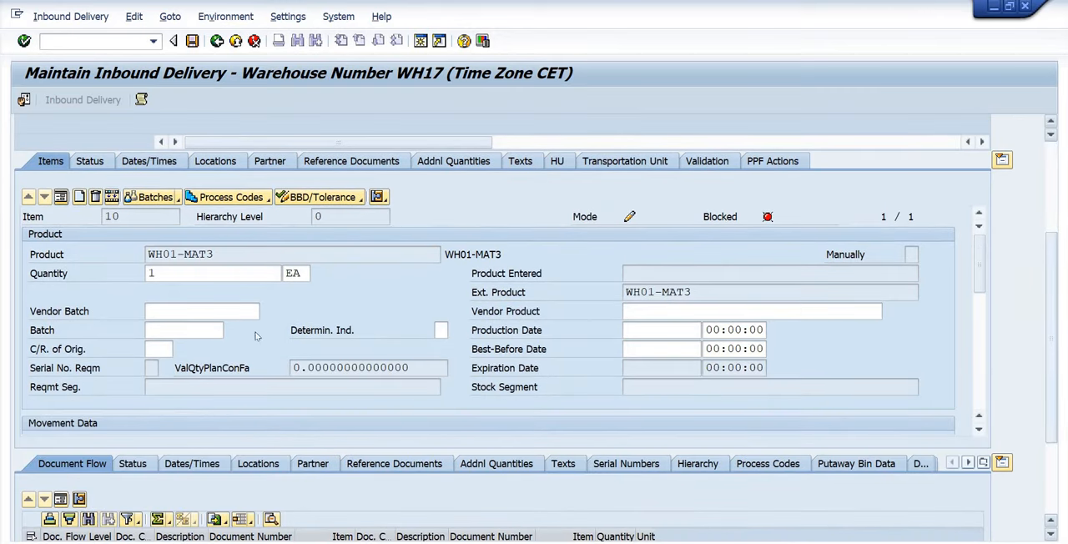
left_click(176, 310)
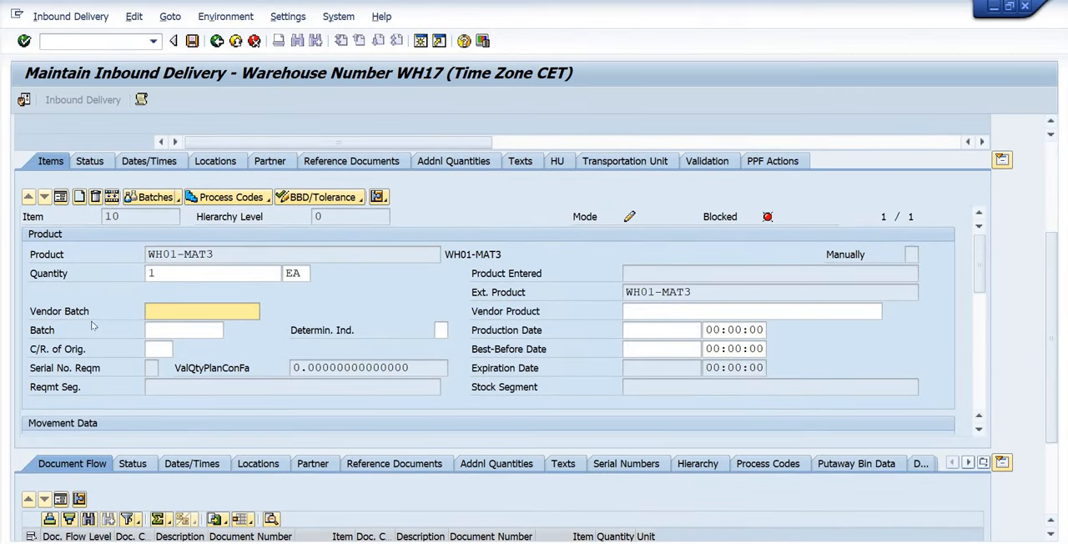
left_click(161, 348)
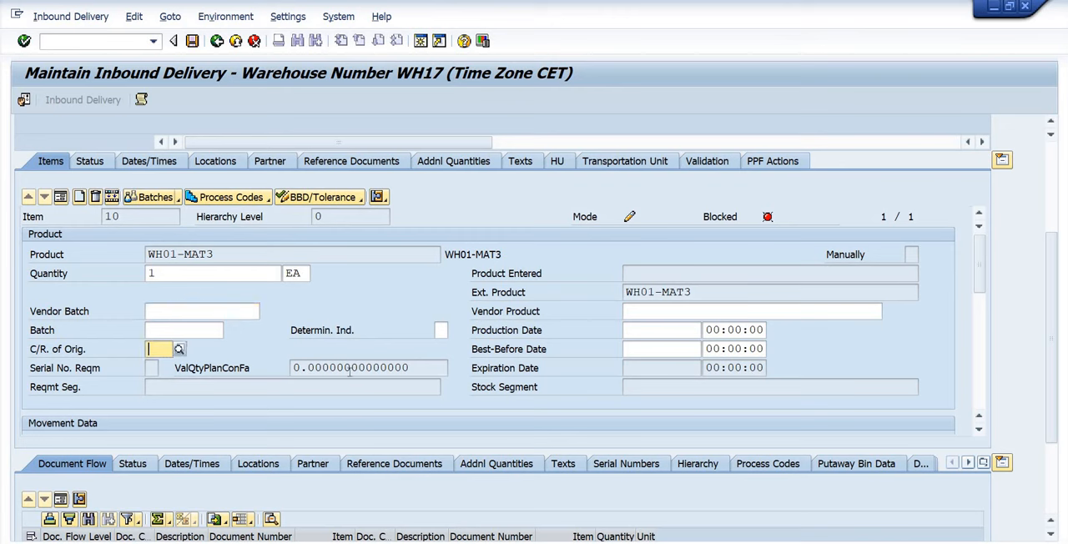
type("AU")
left_click(658, 350)
left_click(667, 364)
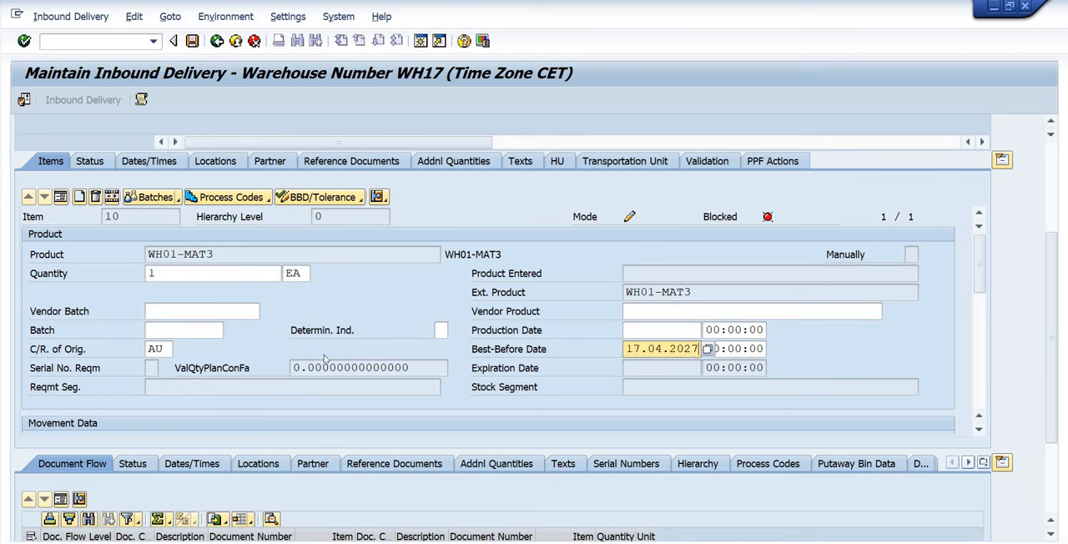
key("Return")
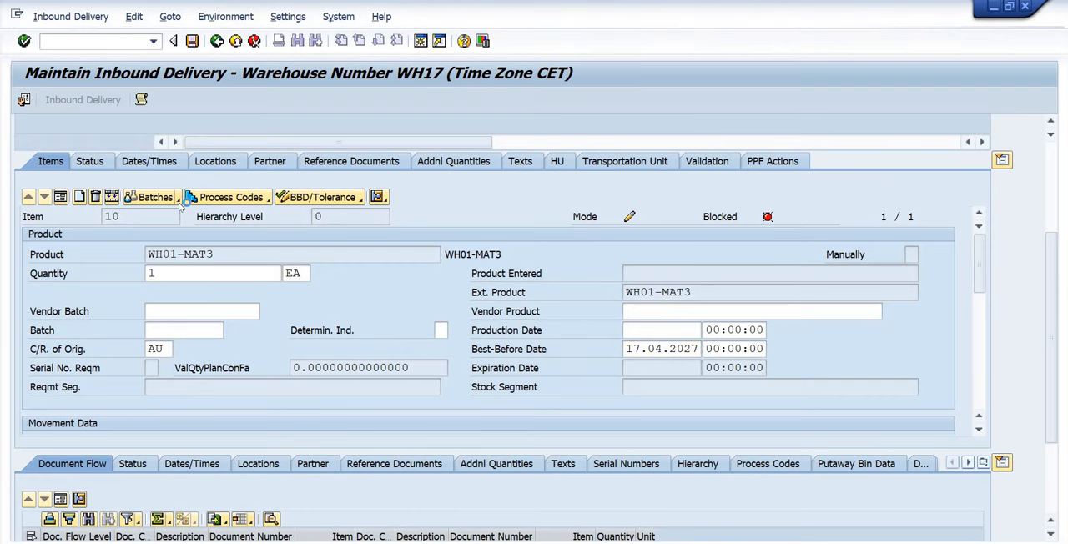
Create a batch for item 10, WH01-MAT3, copy the batch number and save the EWM inbound delivery.
left_click(177, 198)
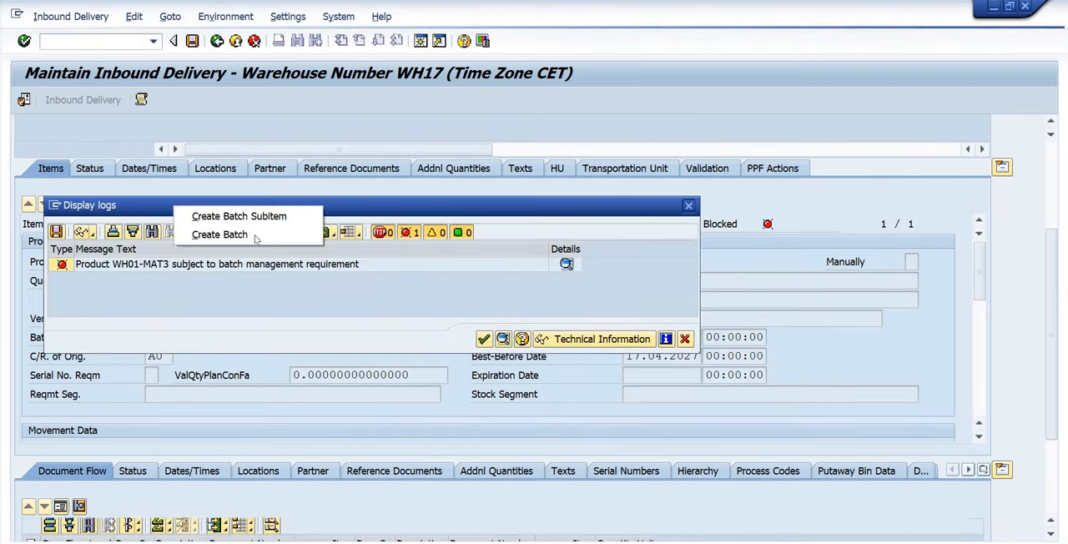
left_click(185, 237)
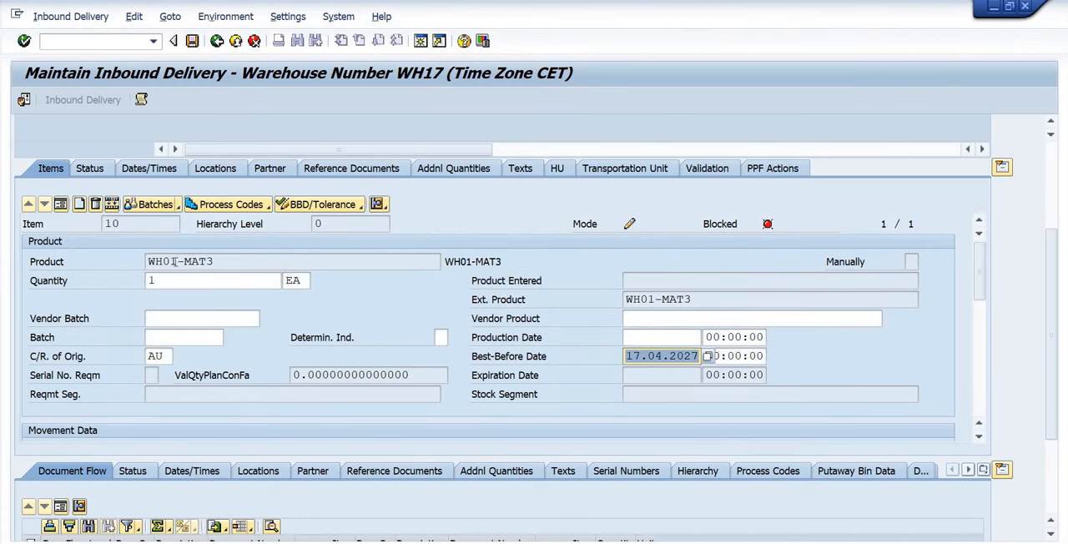
left_click(179, 207)
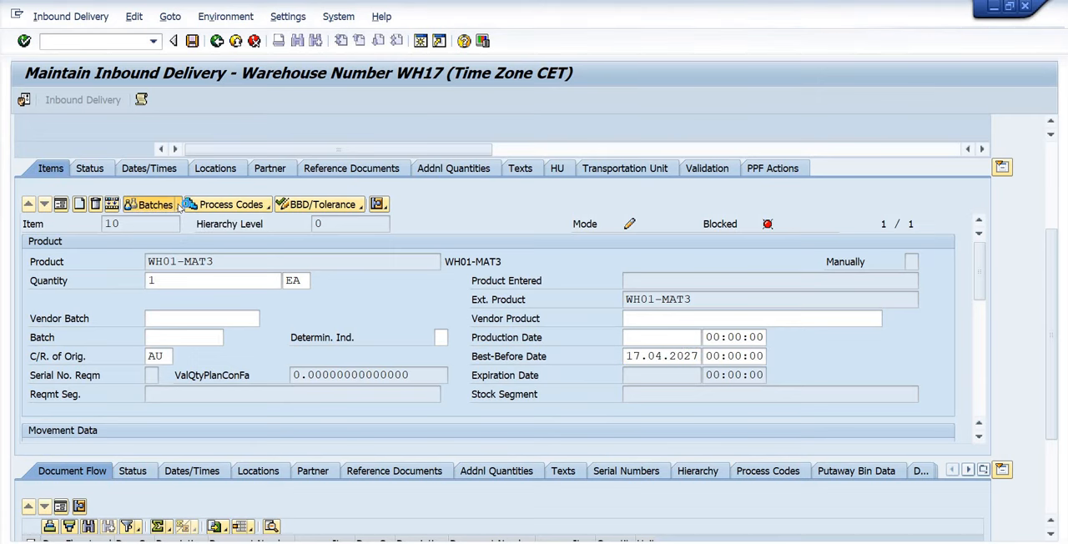
left_click(179, 208)
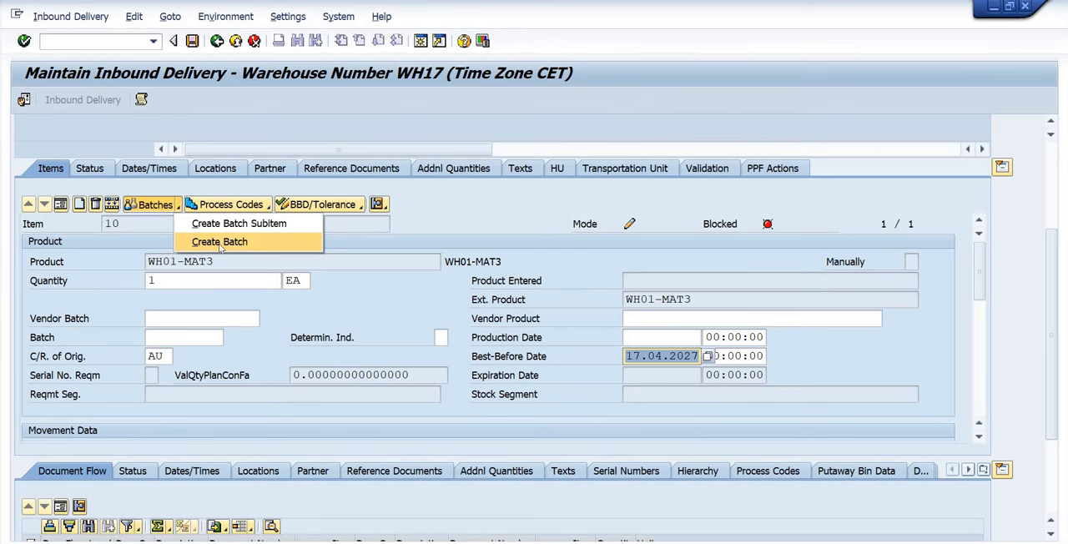
left_click(220, 241)
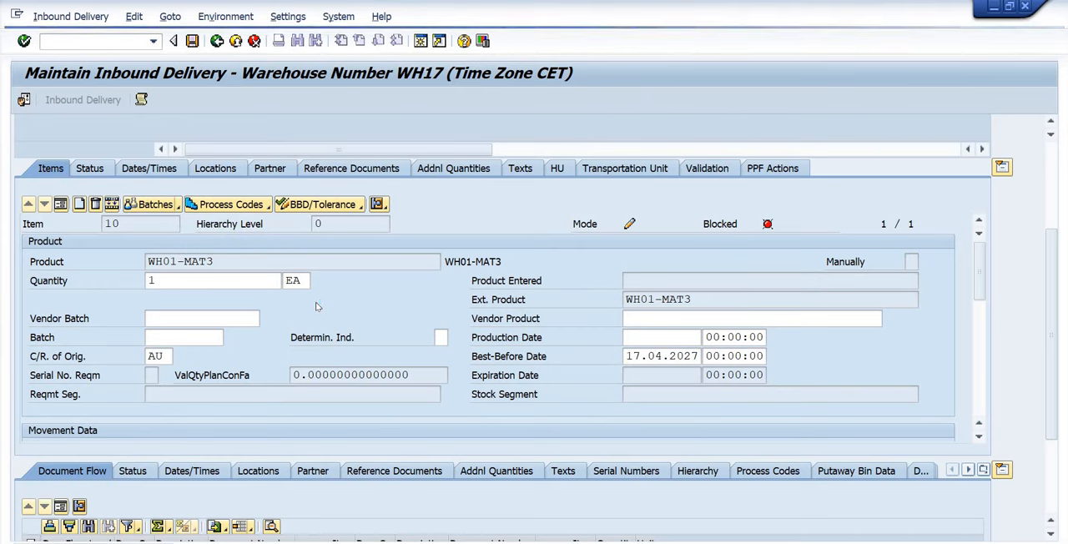
left_click_drag(148, 337, 237, 337)
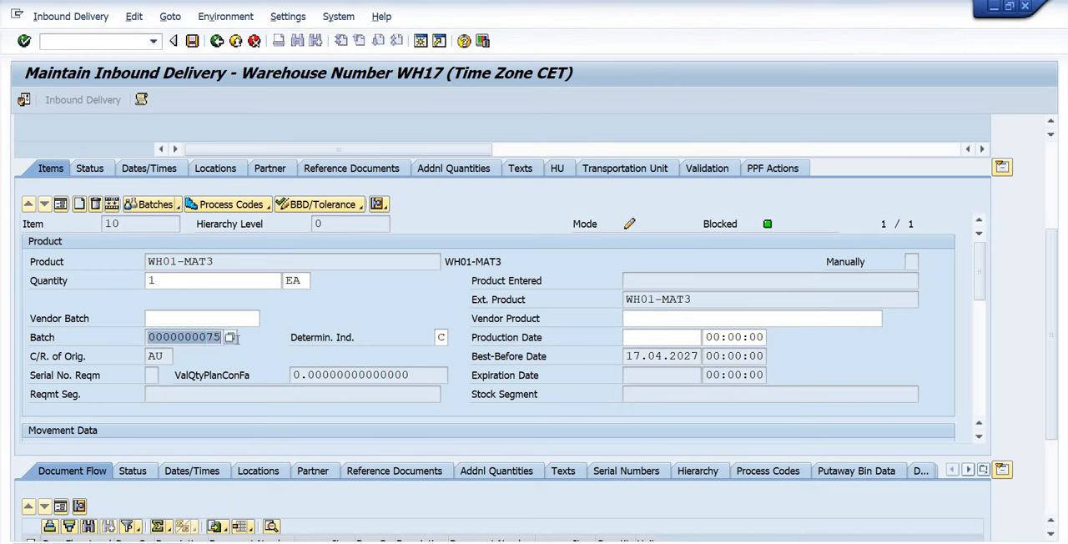
key("ctrl+c")
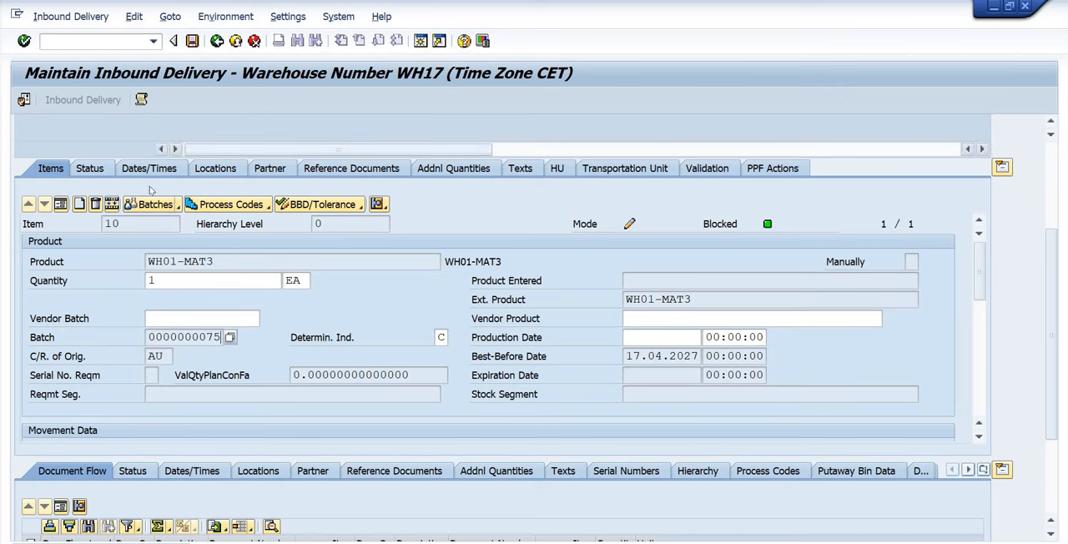
left_click(192, 40)
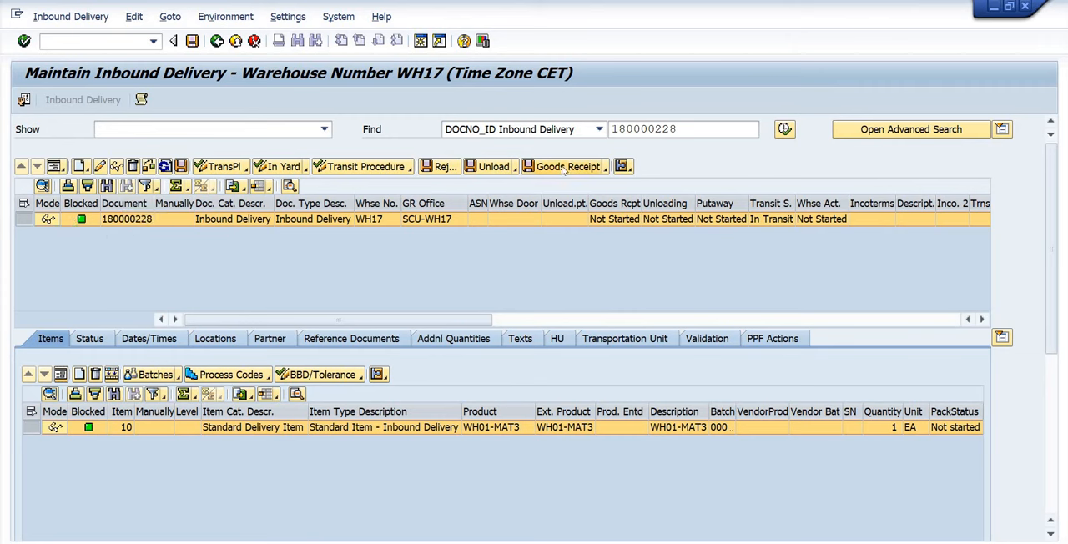
Switch to the ERP session, display the same inbound delivery and check the batch of item 70 in full.
left_click(102, 41)
key("alt+Tab")
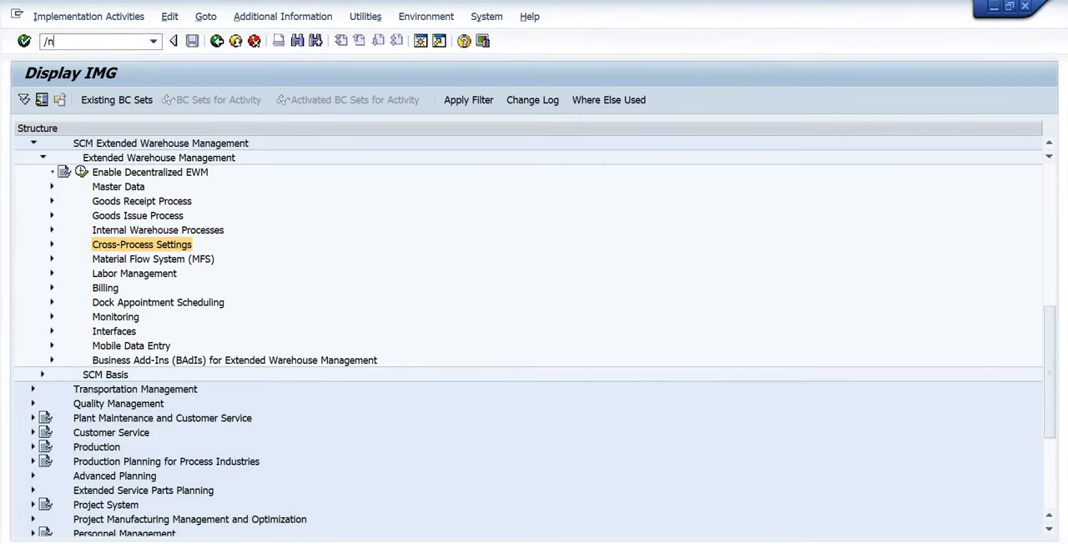
key("Return")
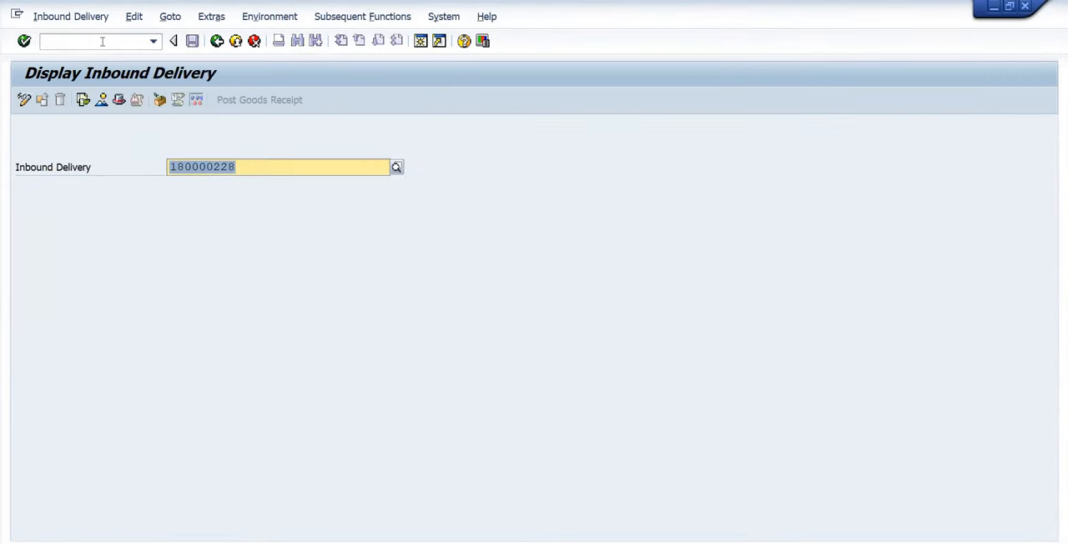
key("Return")
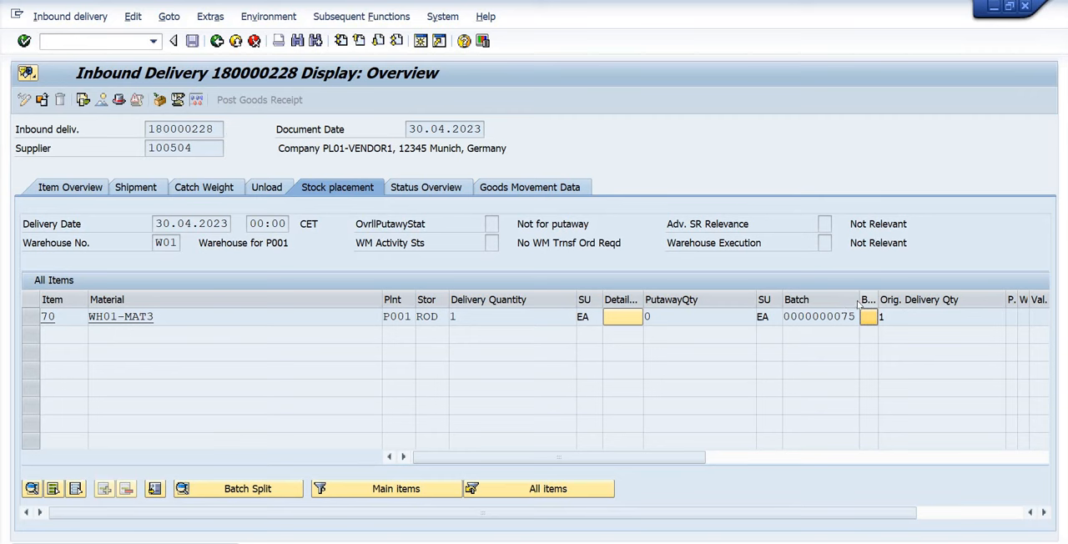
left_click_drag(859, 304, 916, 304)
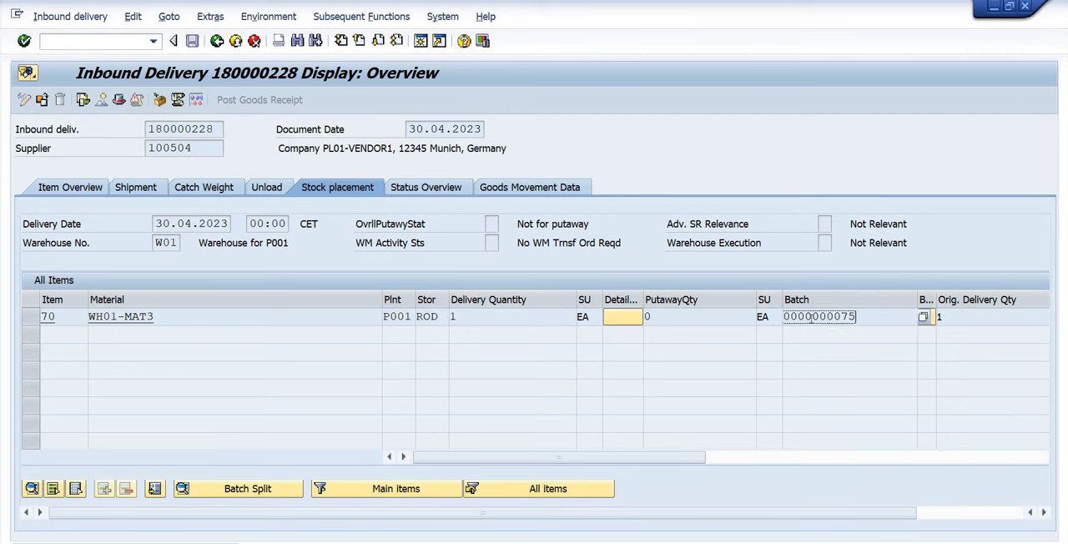
left_click_drag(810, 318, 781, 317)
left_click(780, 317)
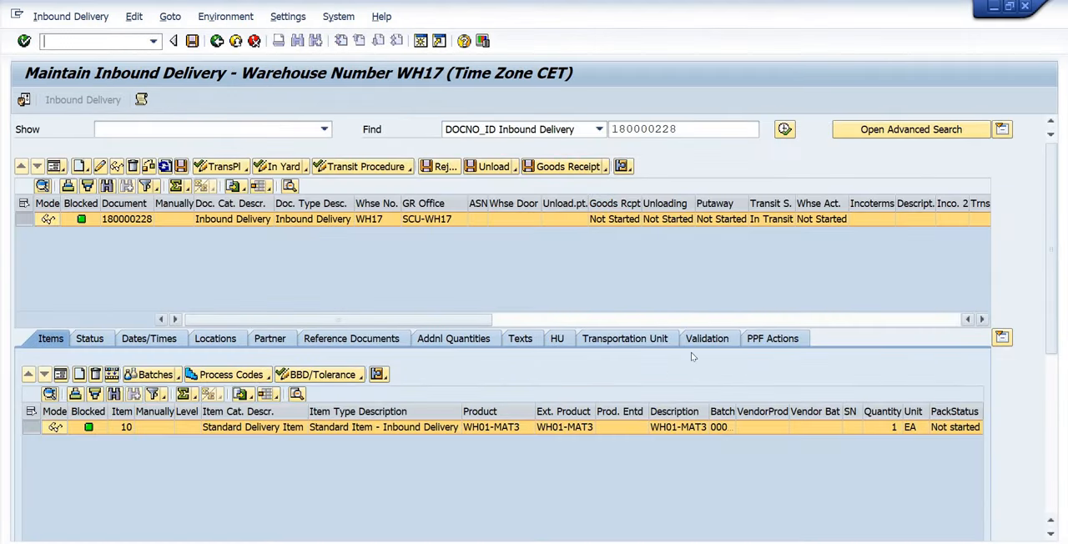
Back in EWM, read the processing log of the delivery's Send ERP Delivery Messages PPF action, including its queue name entry.
left_click(777, 339)
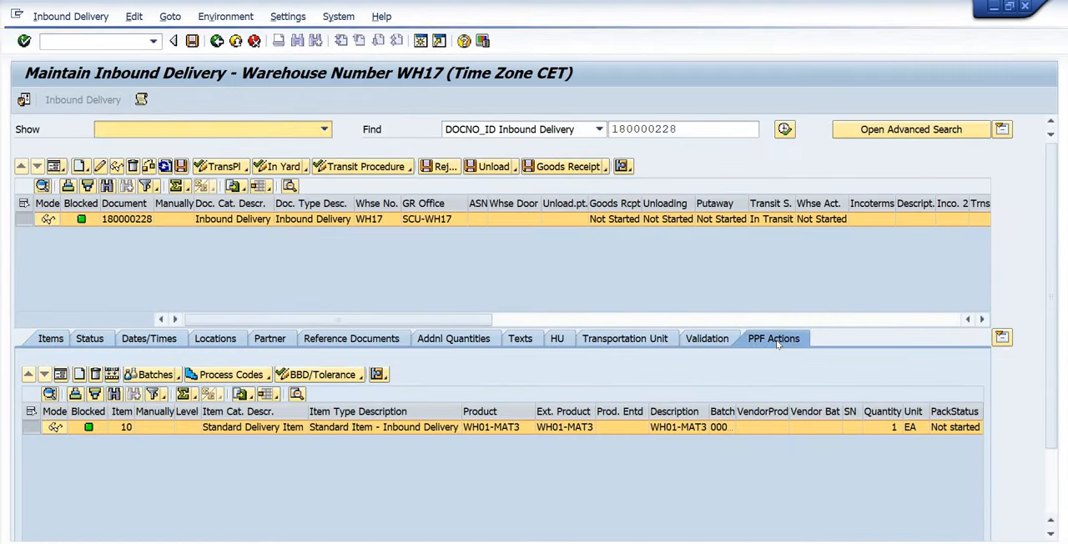
left_click(96, 408)
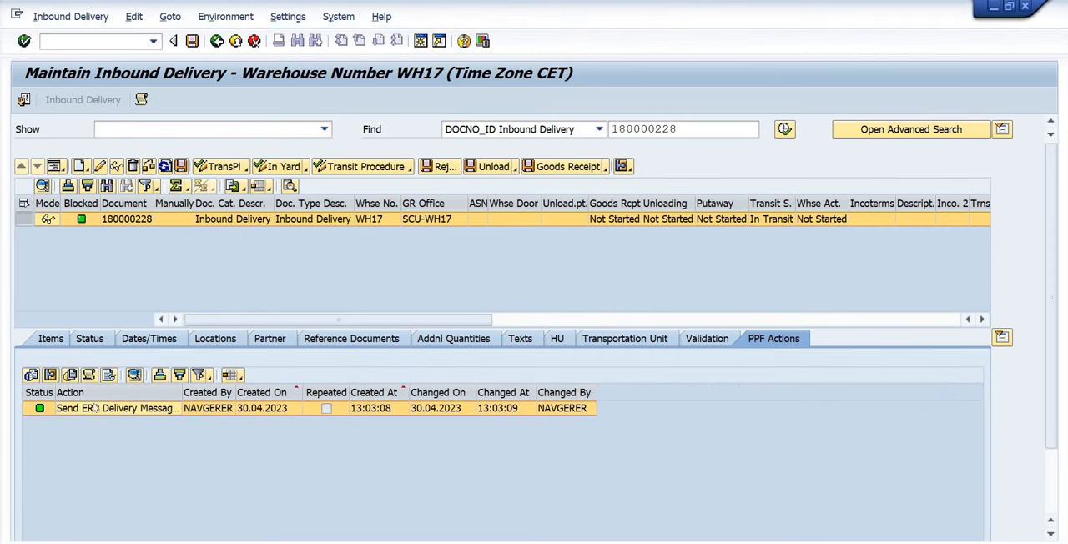
left_click(89, 375)
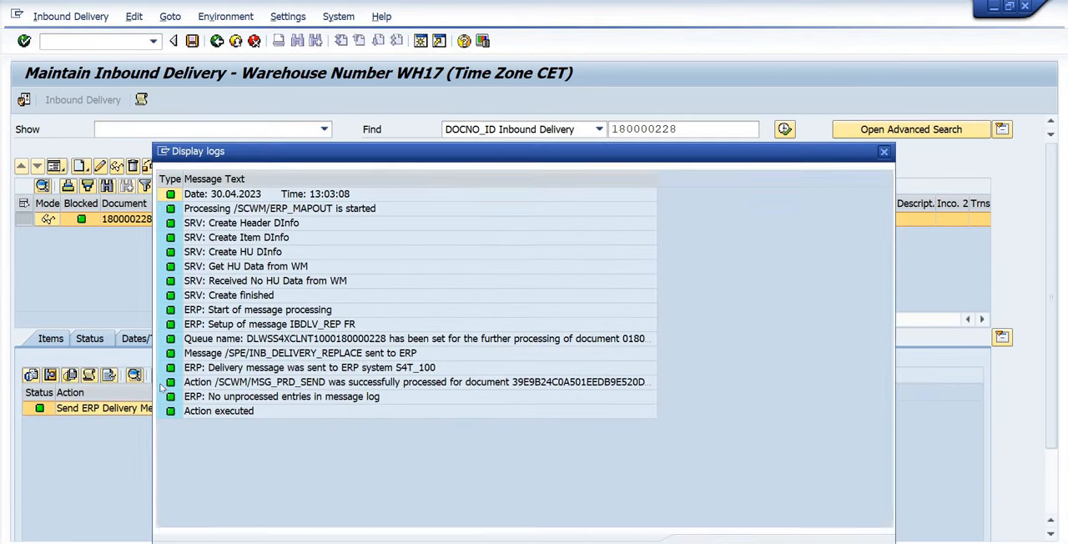
left_click(436, 339)
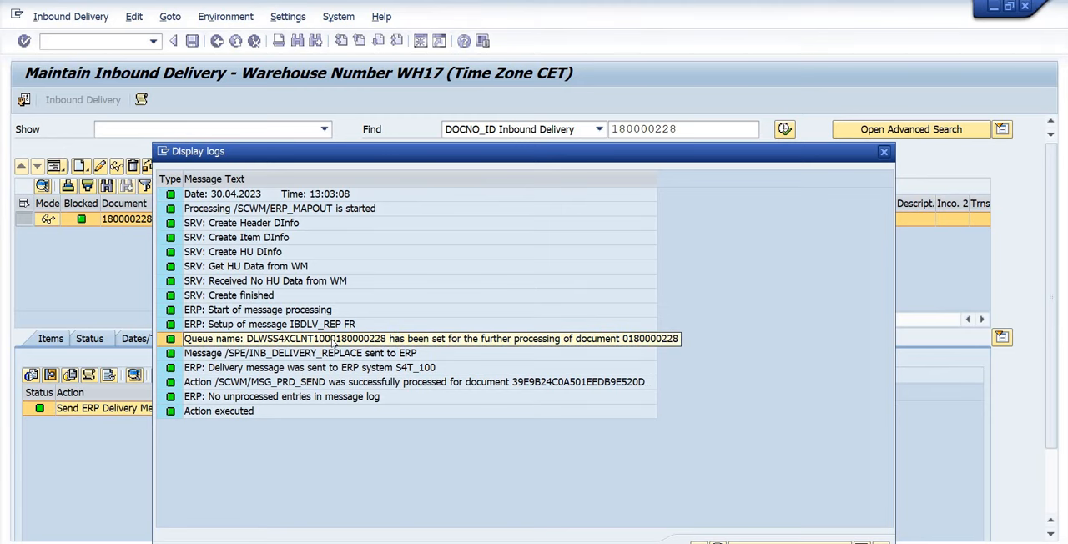
left_click(883, 154)
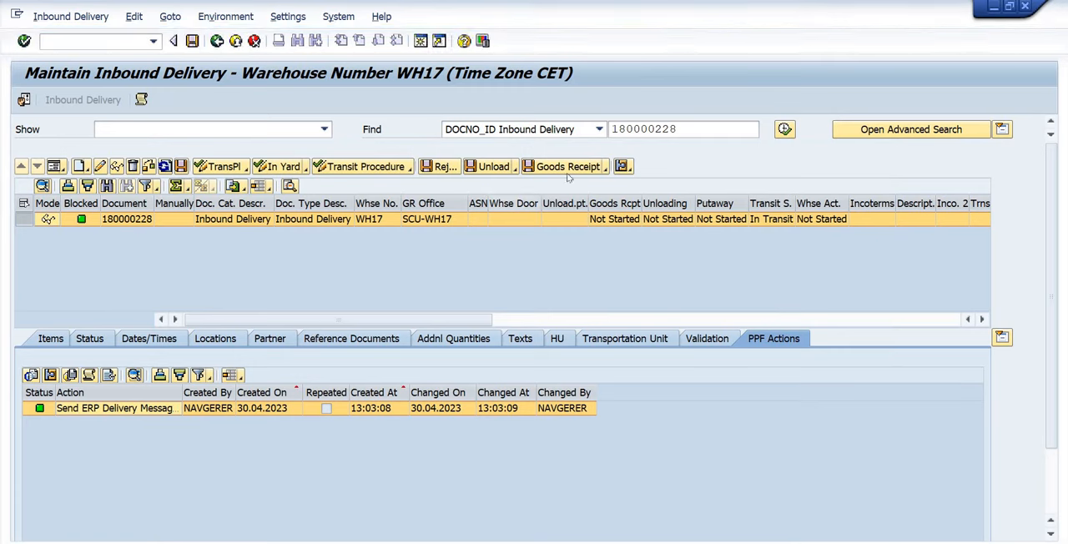
Post the goods receipt for the EWM inbound delivery and check the processing status of its new Send ERP Delivery Messages action.
left_click(567, 167)
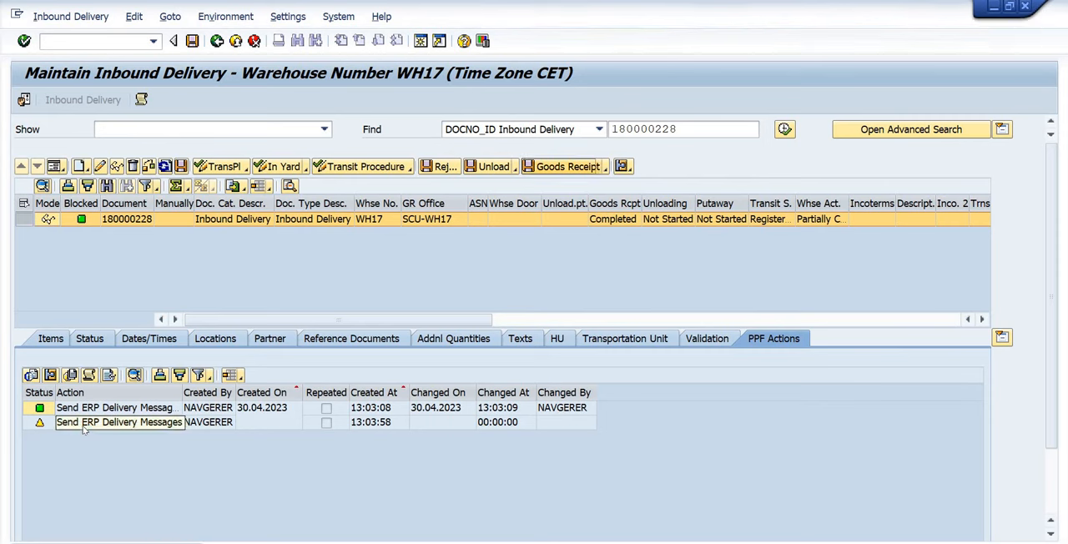
left_click(84, 424)
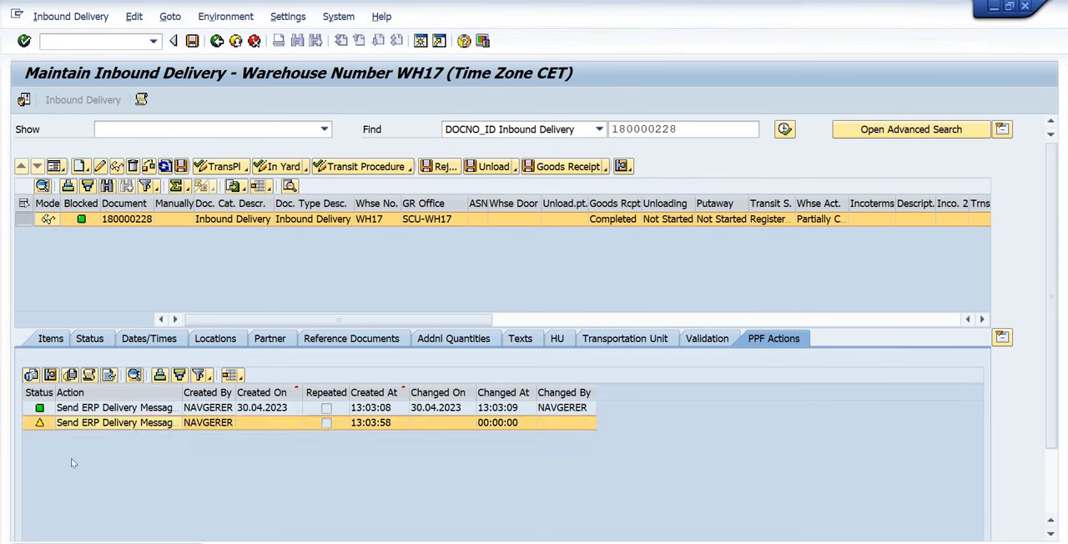
mouse_move(40, 427)
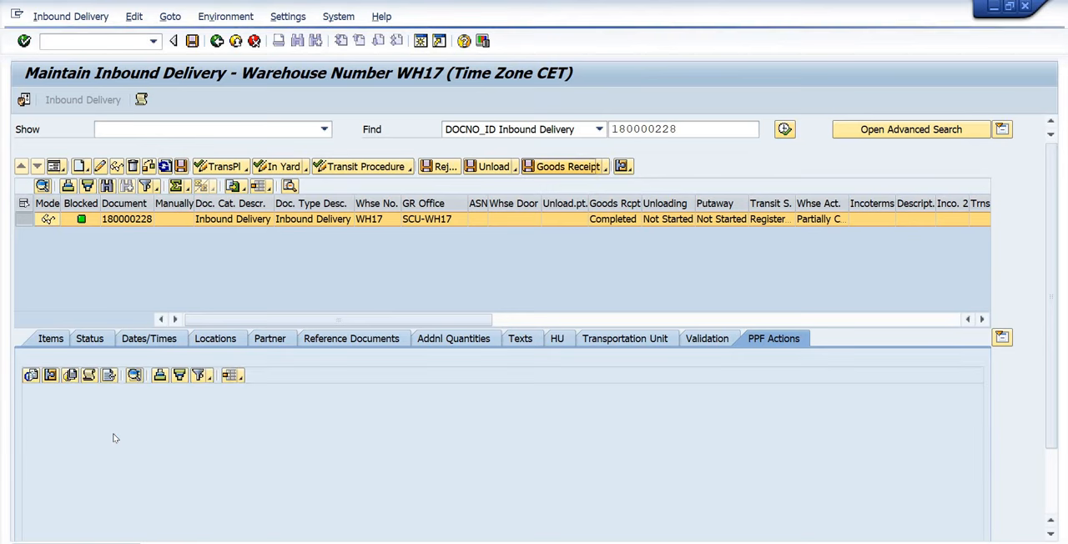
double_click(519, 424)
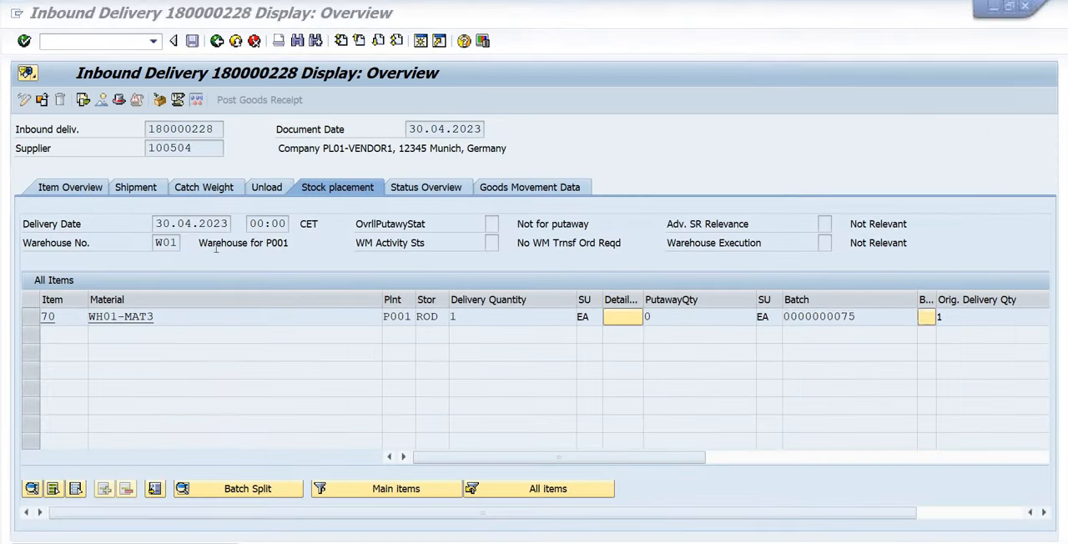
Reload the inbound delivery in ERP and check its goods movement data, including status and actual goods movement date.
key("F3")
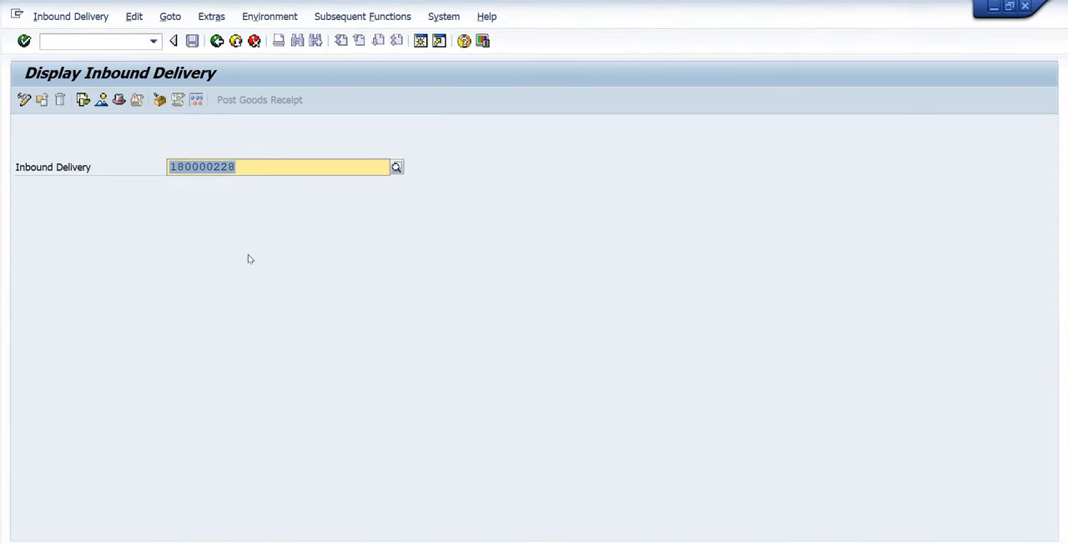
key("F3")
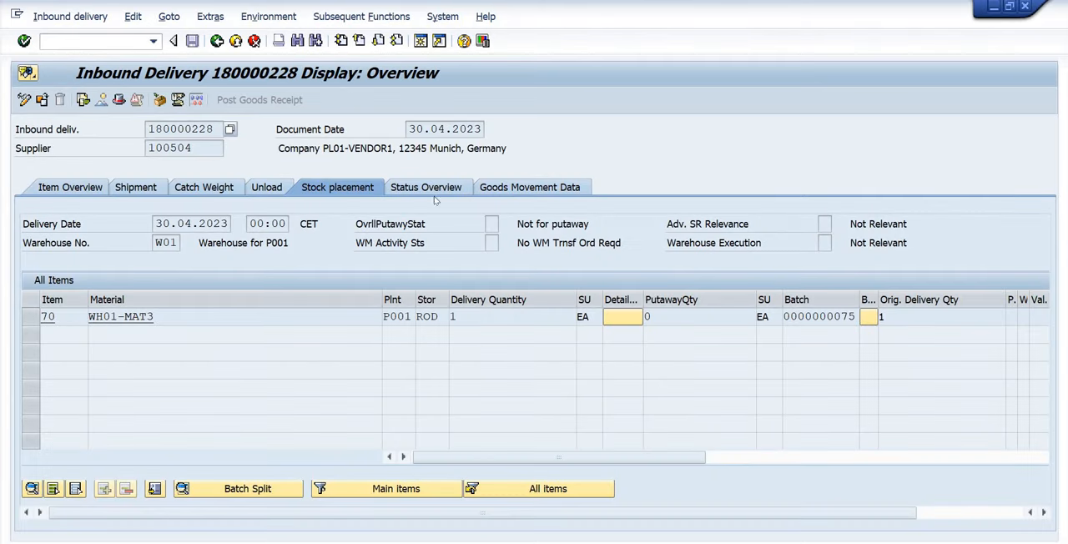
left_click(520, 188)
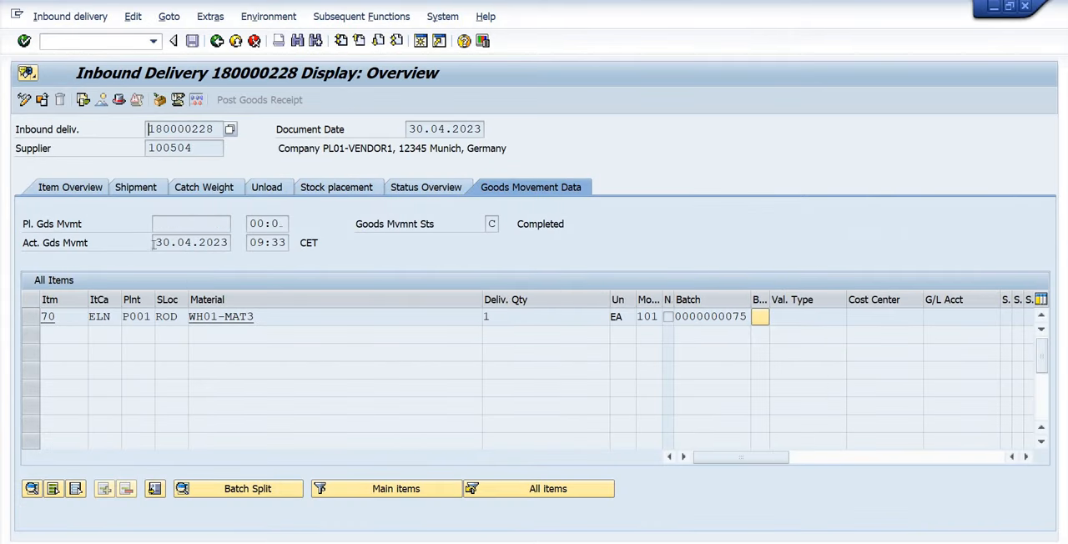
left_click_drag(153, 245, 235, 244)
left_click(279, 303)
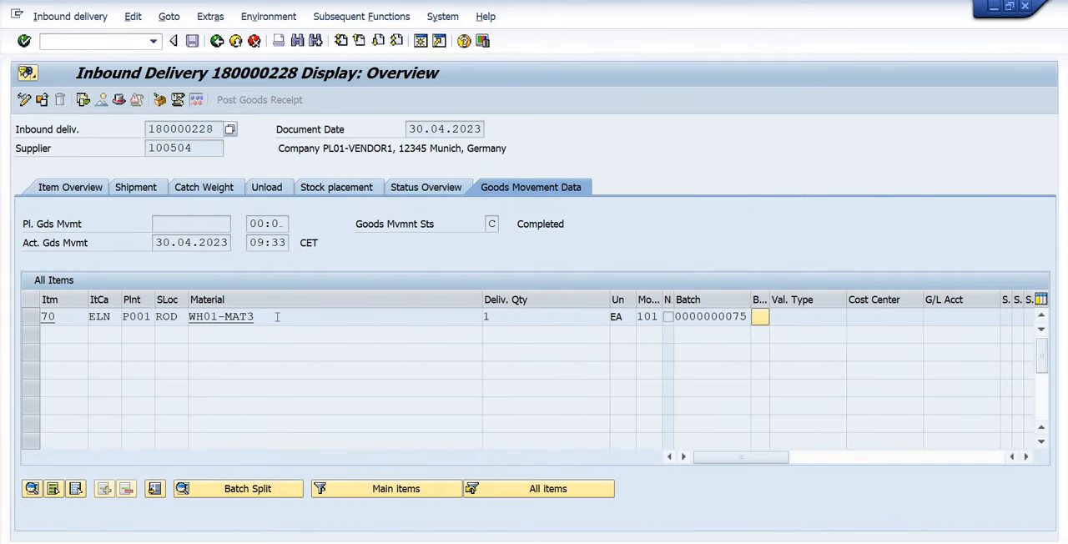
Display the goods receipt material document from the delivery's document flow and check its batch, movement type and storage location.
left_click(82, 100)
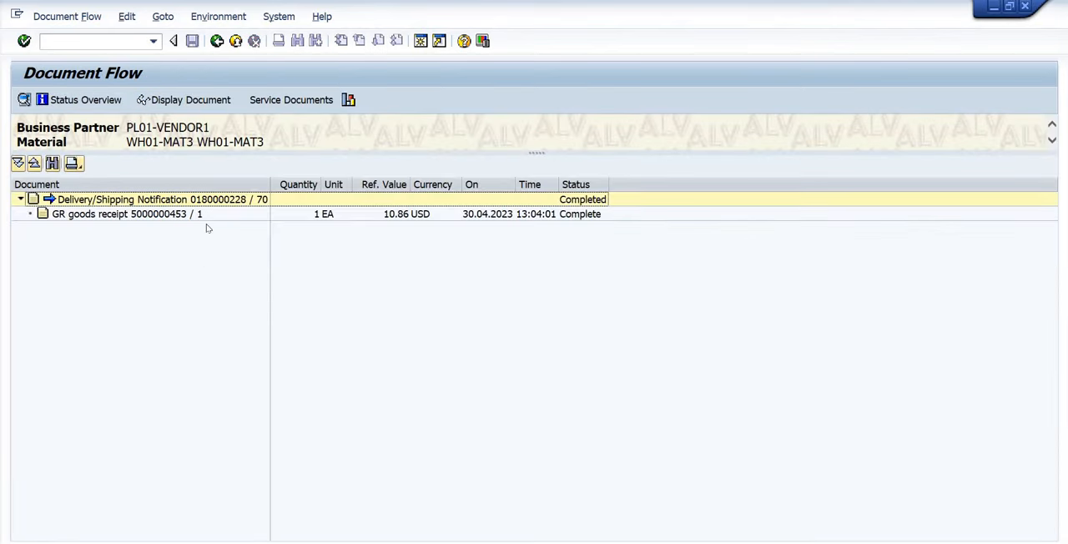
left_click(187, 216)
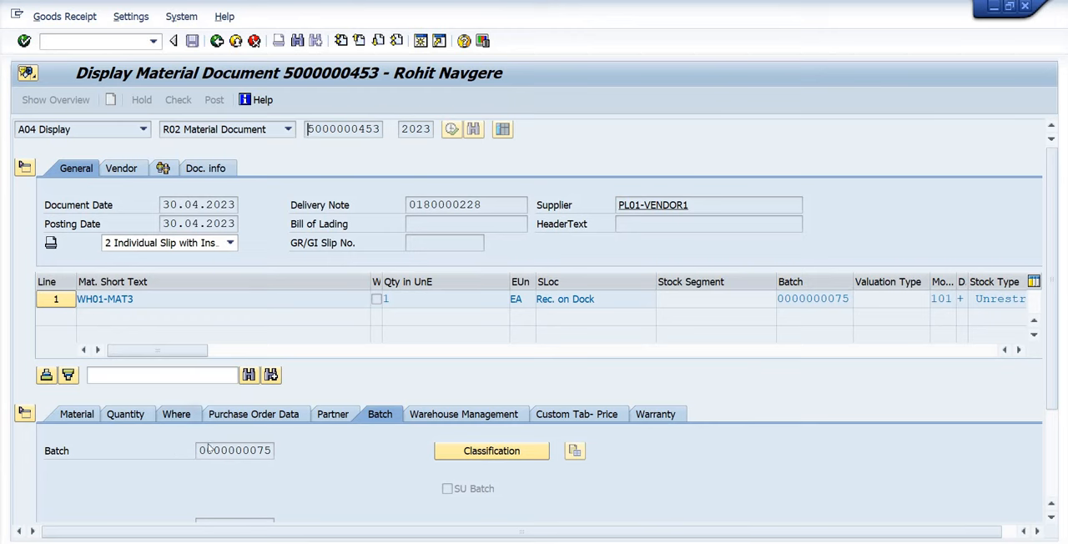
left_click(178, 415)
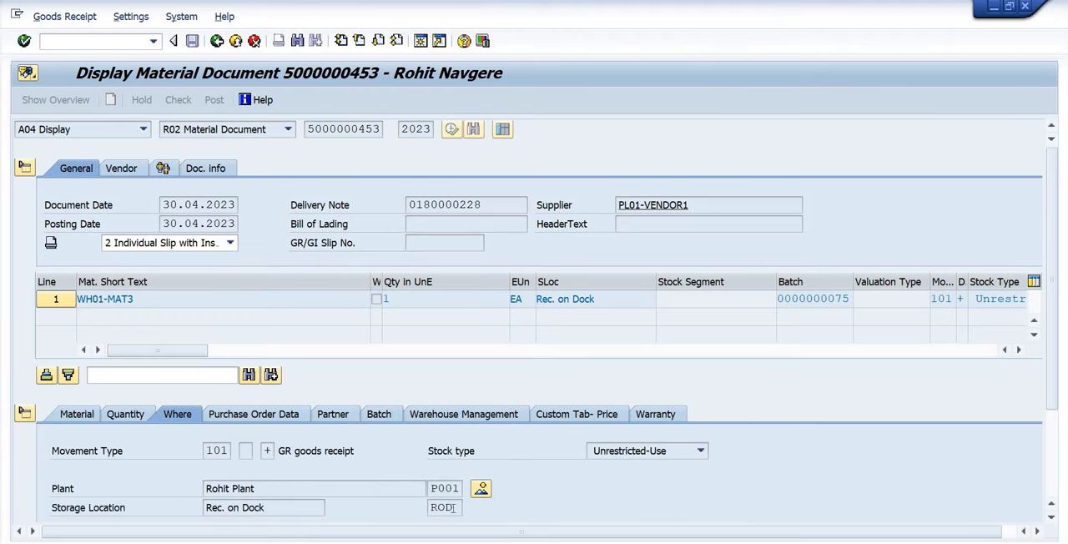
left_click_drag(205, 448, 356, 454)
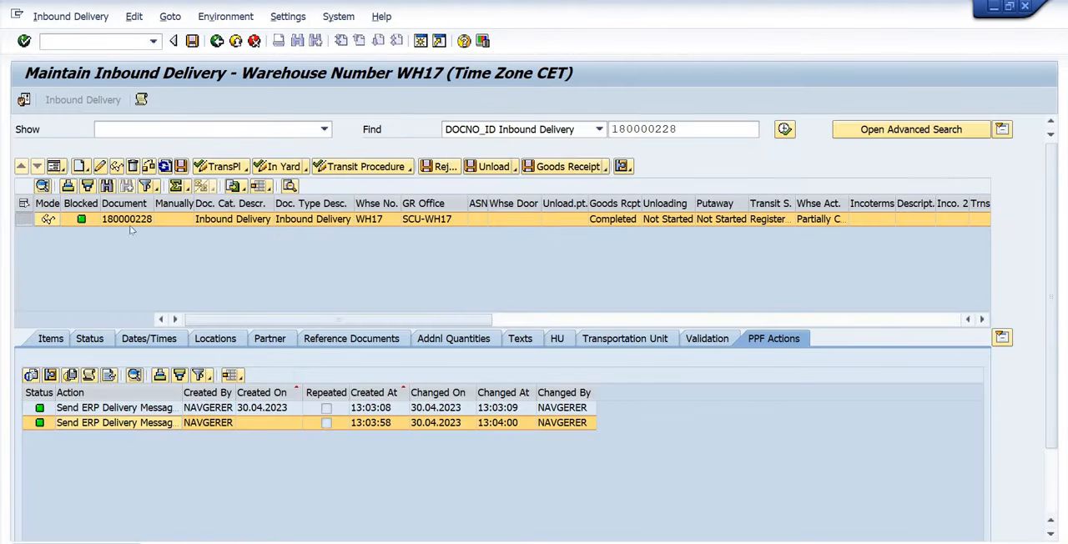
Return to EWM and open putaway warehouse task creation for the inbound delivery.
left_click(71, 16)
mouse_move(92, 54)
left_click(222, 54)
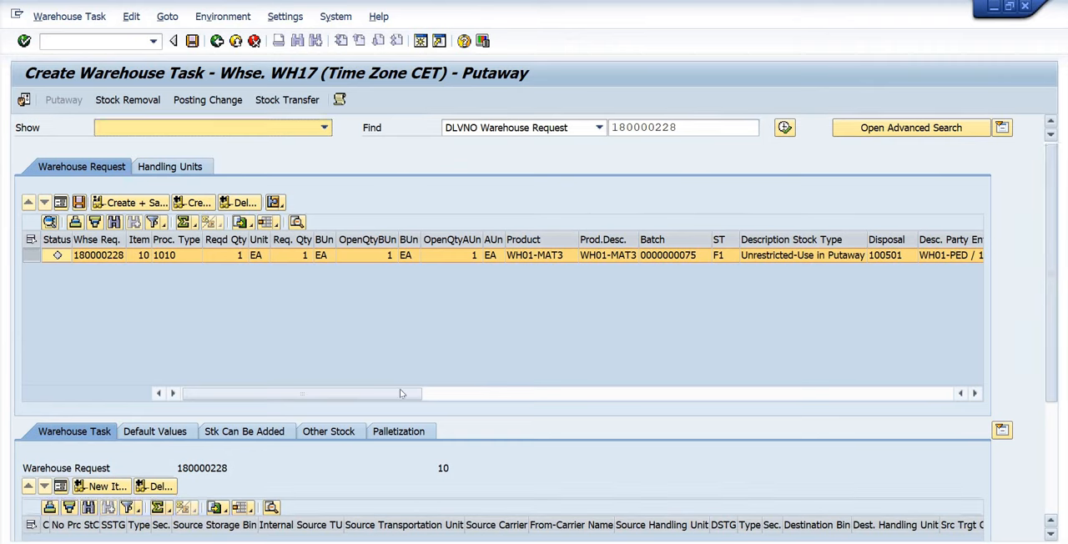
Create and save the putaway warehouse task for WH01-MAT3 with destination bin RACK-01.
scroll(137, 280, "down", 3)
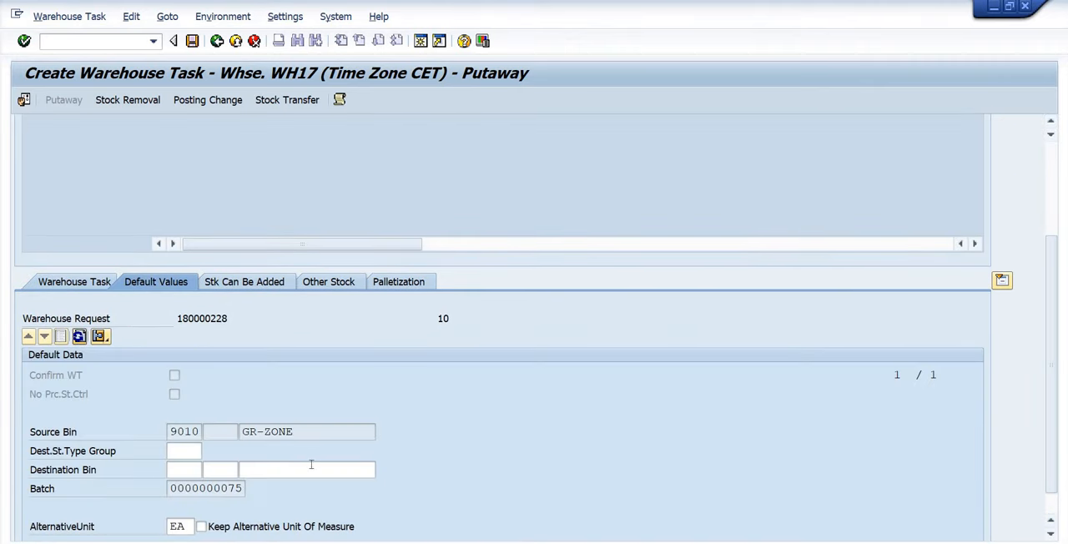
left_click(311, 468)
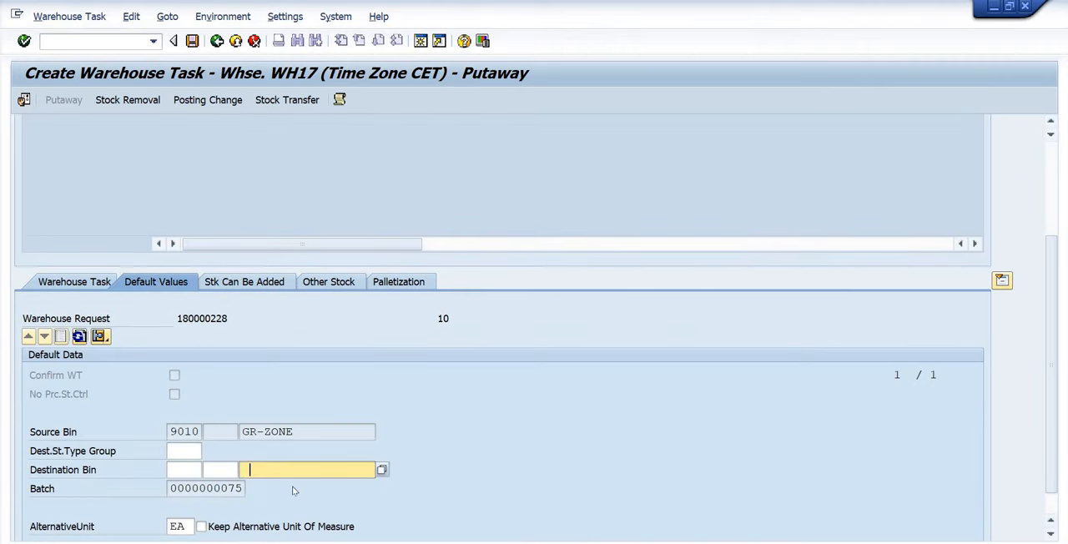
type("RACK-01")
key("Return")
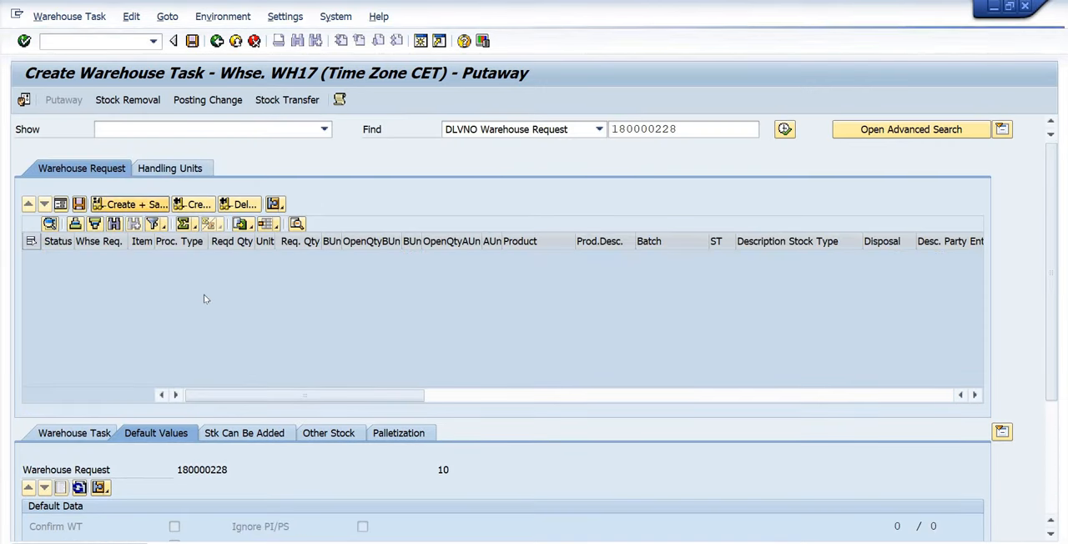
Open warehouse task confirmation from task creation, then confirm and save the open putaway warehouse order.
left_click(69, 16)
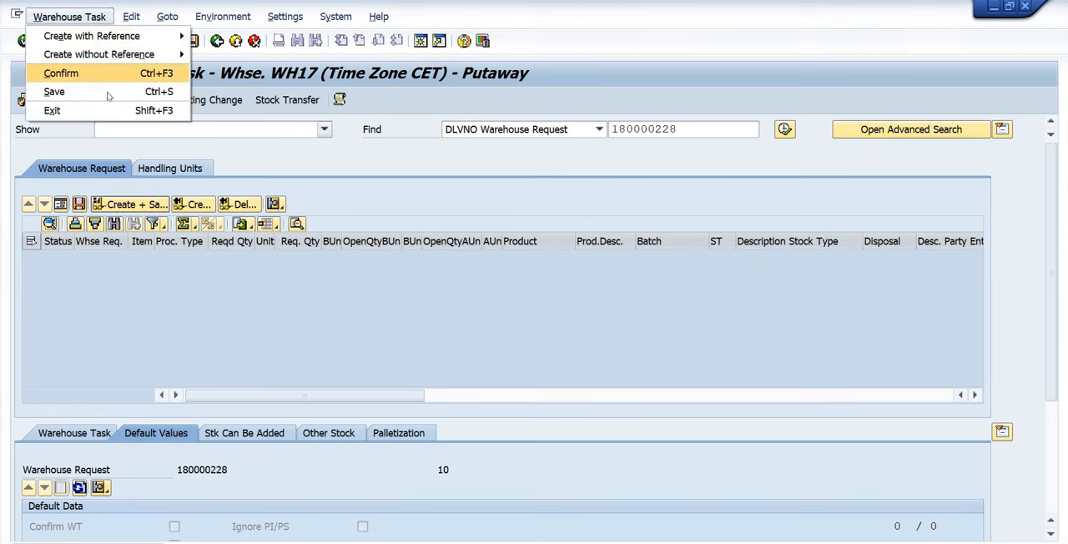
left_click(108, 94)
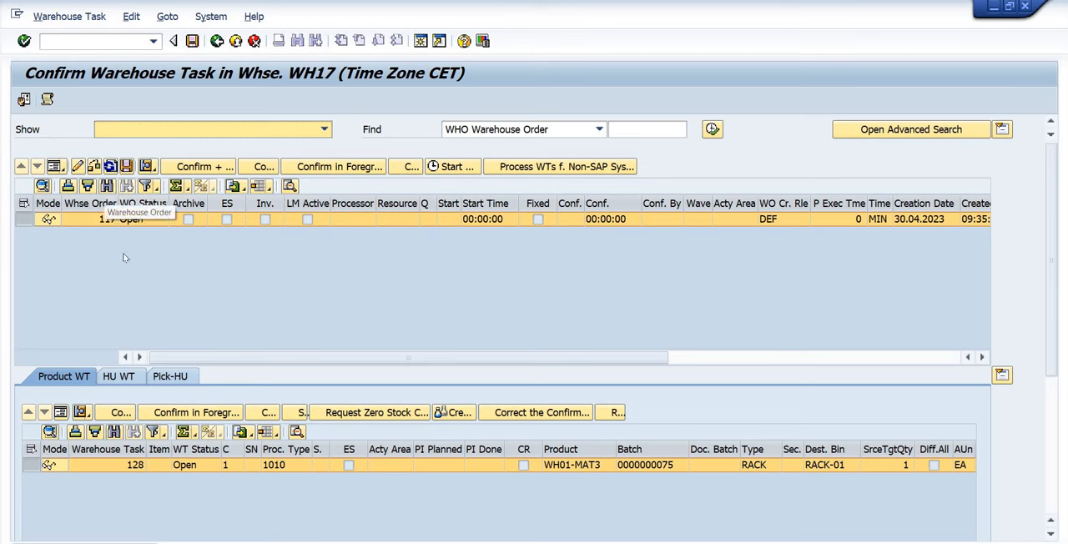
left_click(201, 169)
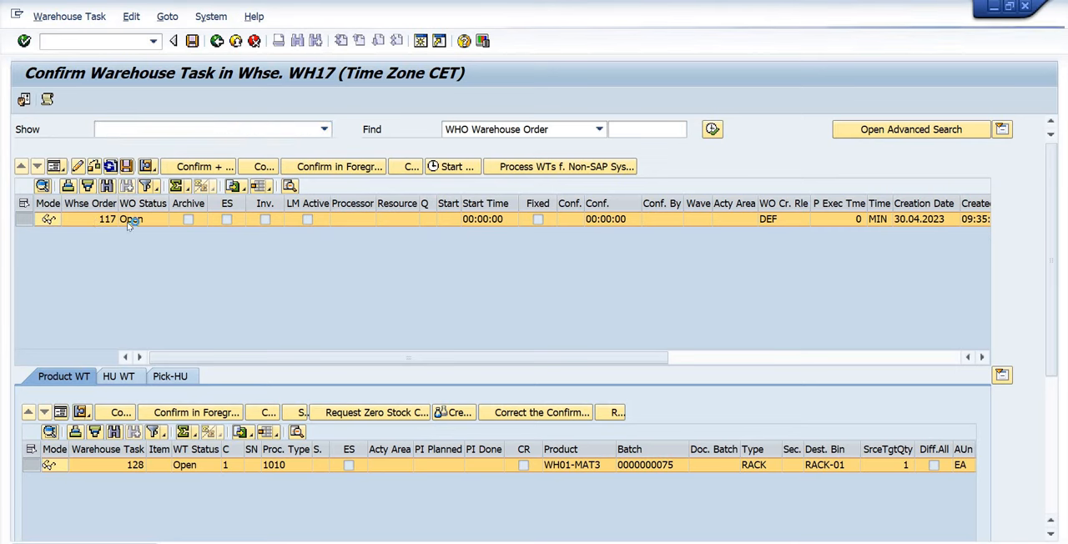
Return to the EWM inbound delivery and check the latest Send ERP Delivery Messages action.
left_click(216, 41)
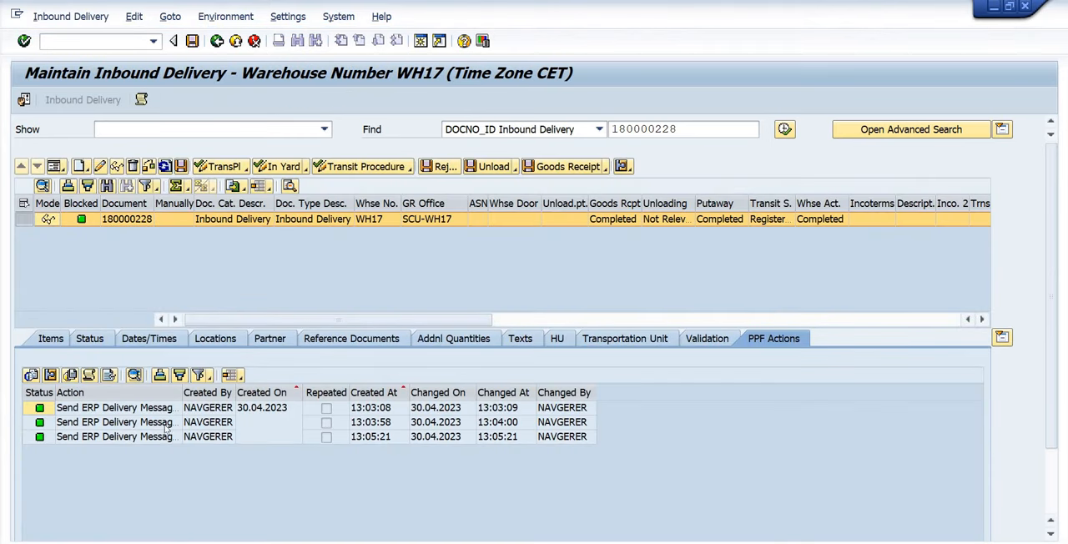
left_click(225, 442)
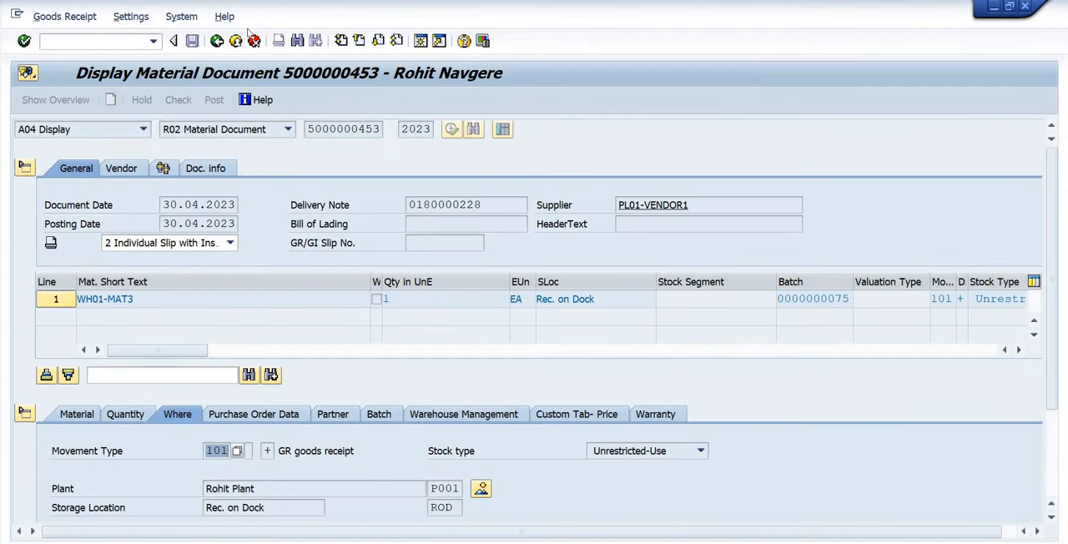
Switch to ERP, leave the goods receipt document and check the inbound delivery's stock placement data for WH01-MAT3.
left_click(214, 45)
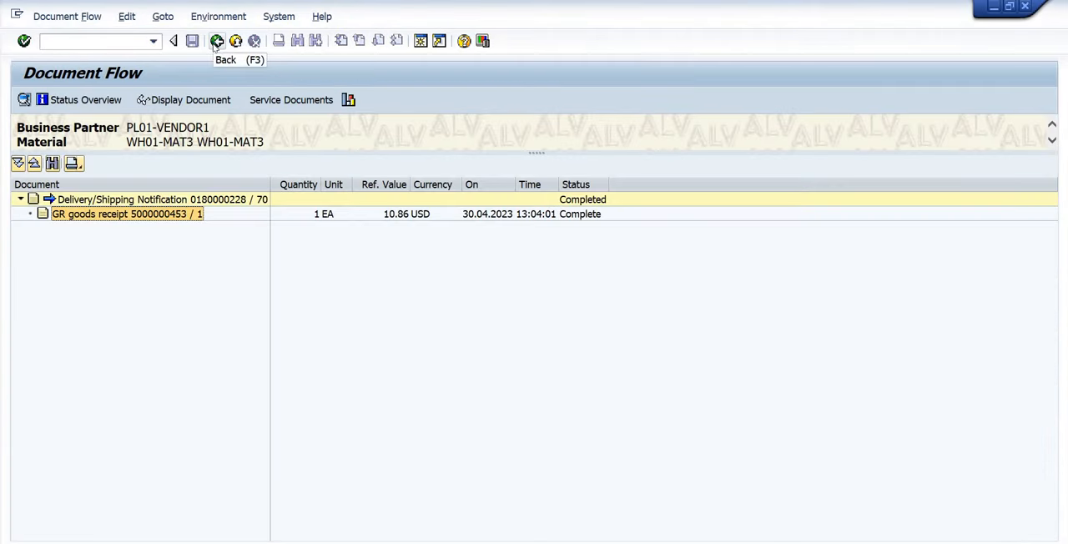
left_click(216, 42)
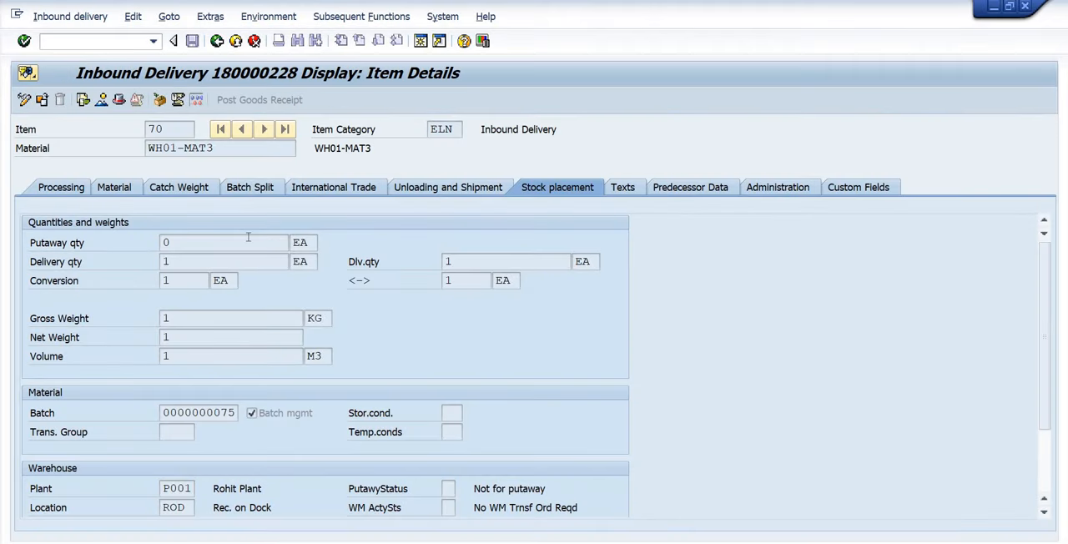
left_click(217, 42)
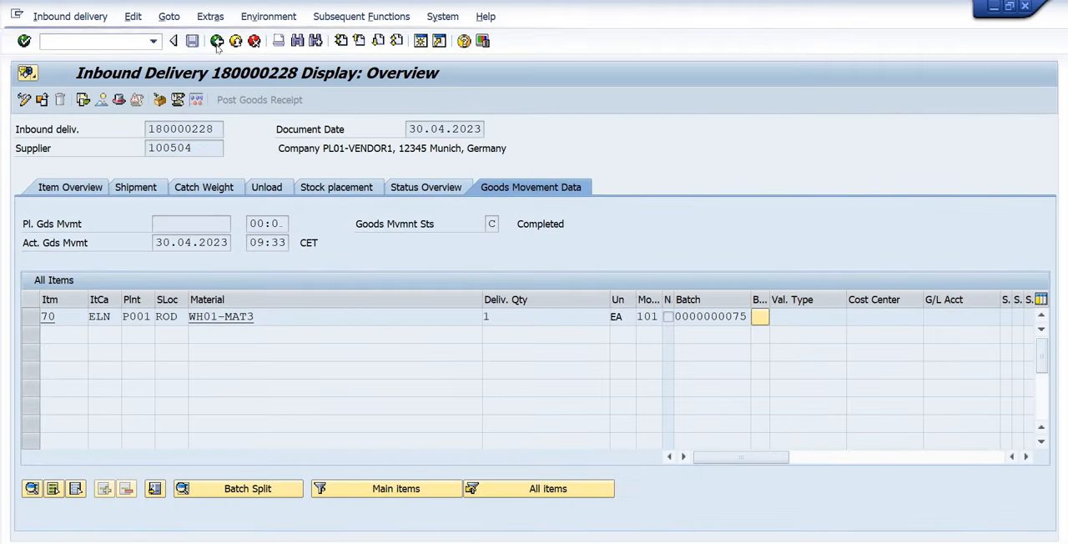
Display the TF SLoc to SLoc material document from the delivery's document flow and compare its source and destination locations and batches.
left_click(83, 100)
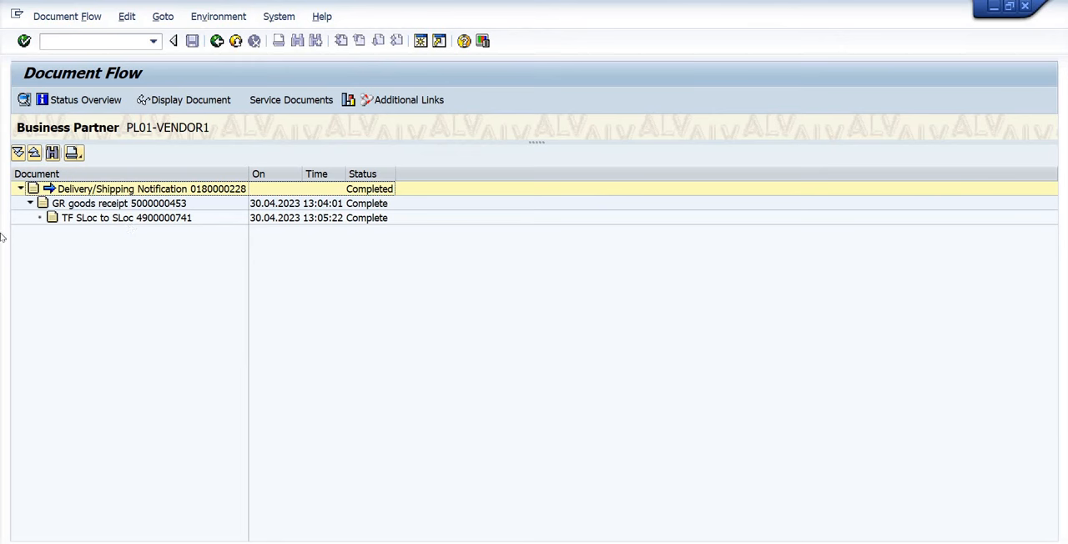
left_click(109, 218)
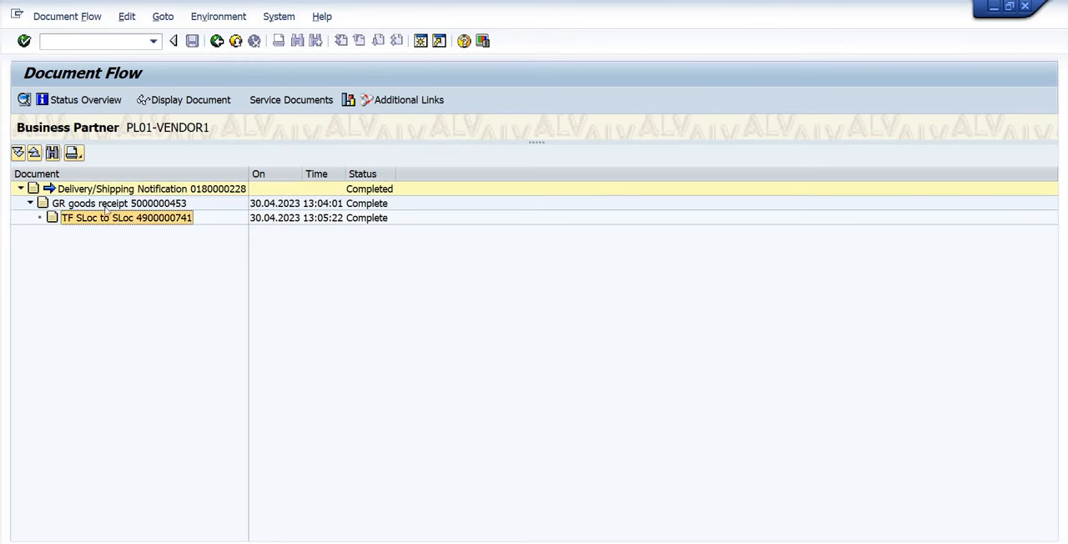
left_click(179, 100)
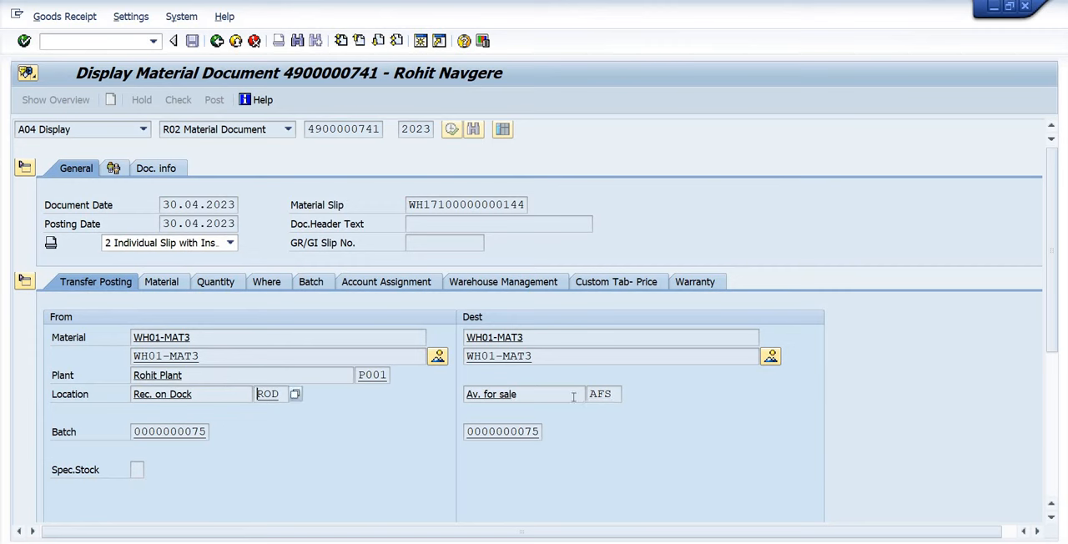
left_click_drag(218, 440, 117, 445)
left_click(638, 428)
left_click_drag(542, 432, 459, 434)
left_click(463, 442)
Return to EWM and display the items of the inbound delivery.
key("alt+Tab")
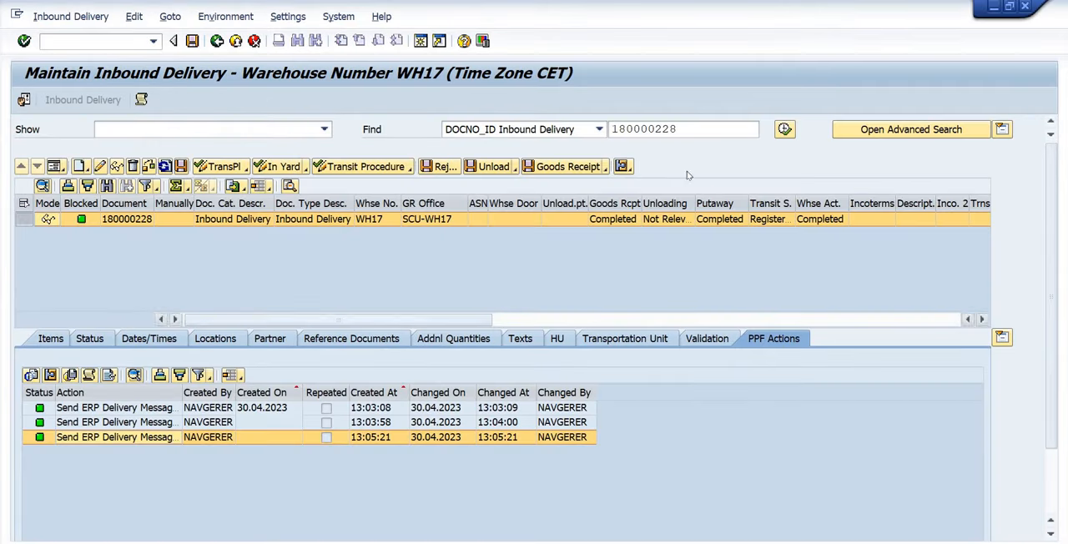
left_click(55, 340)
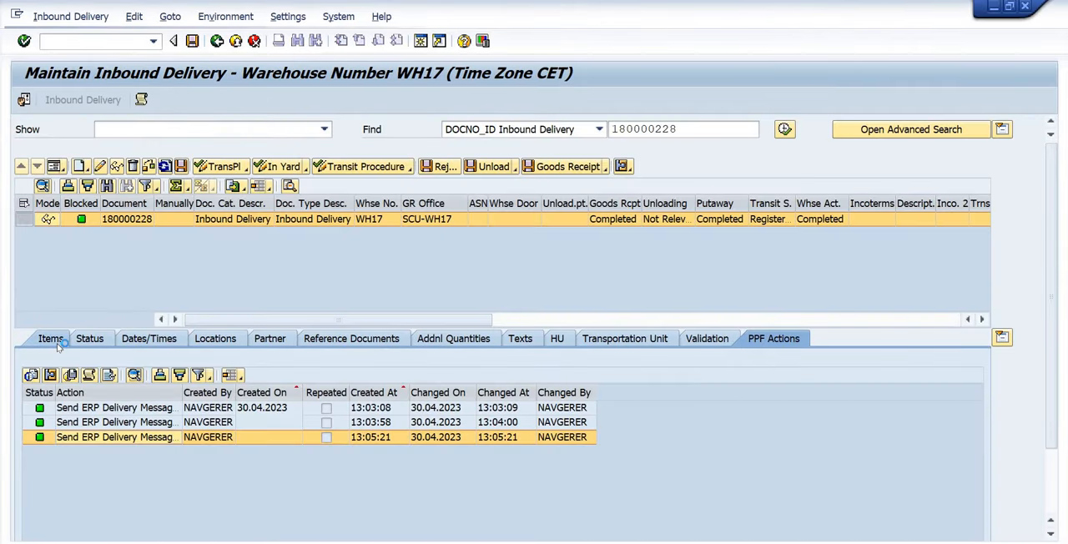